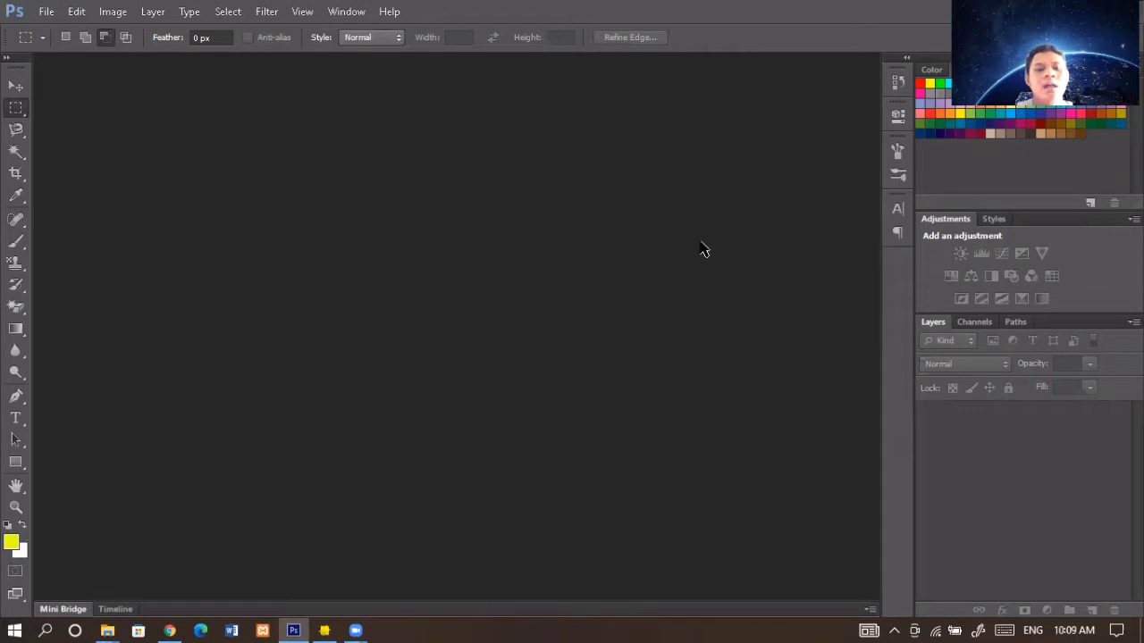
Switch to Chrome and search the web for photopea in a new tab.
left_click(170, 631)
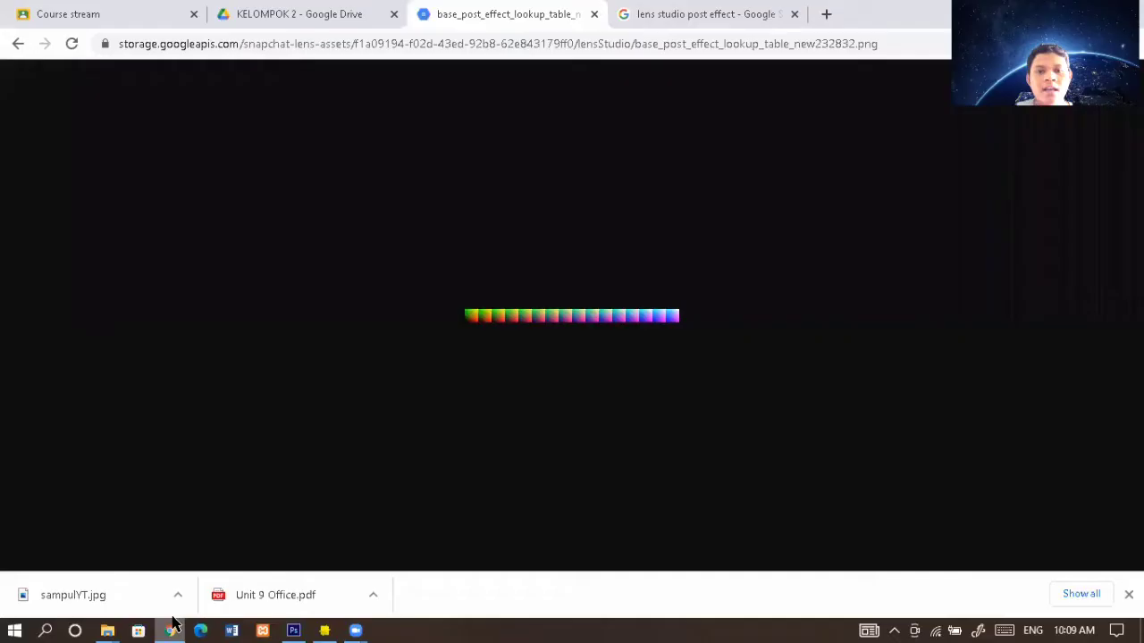
left_click(824, 15)
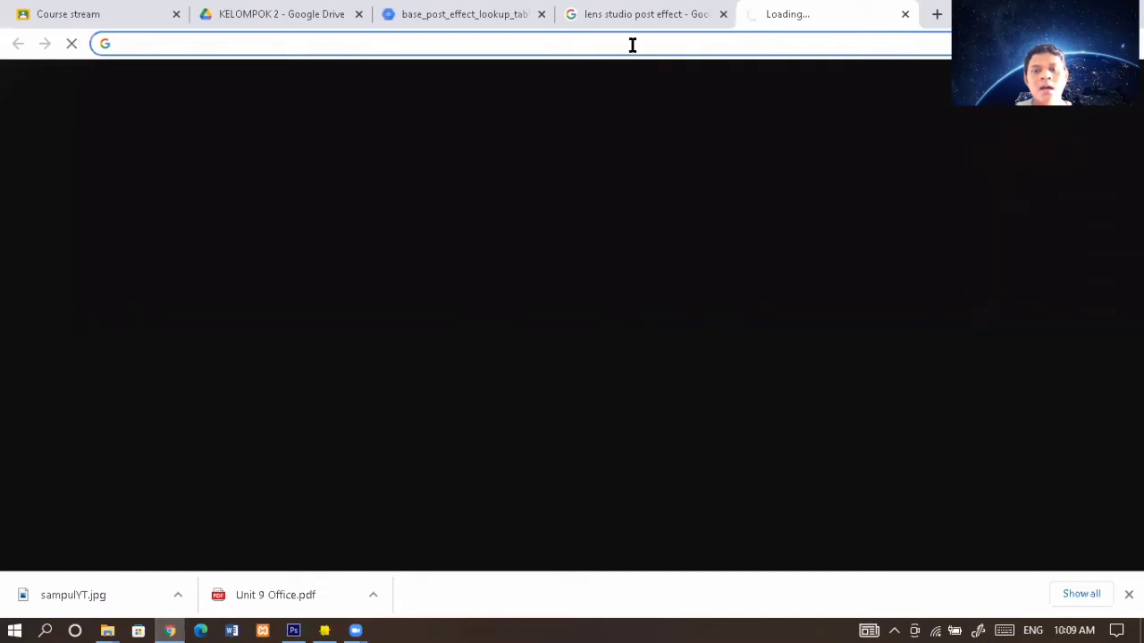
type("p")
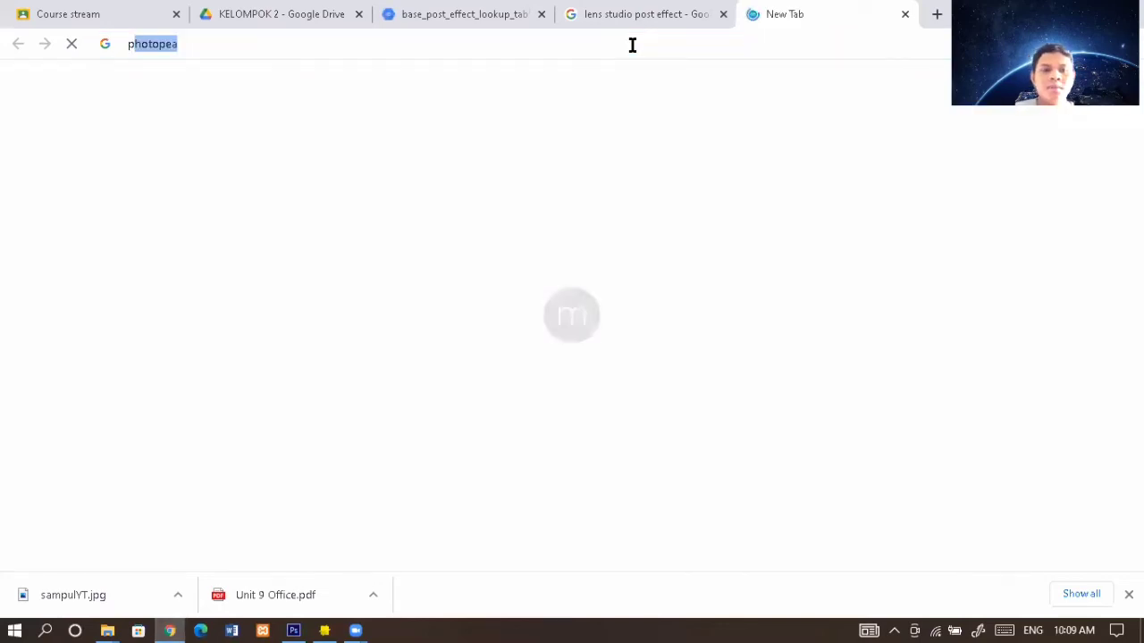
key("Return")
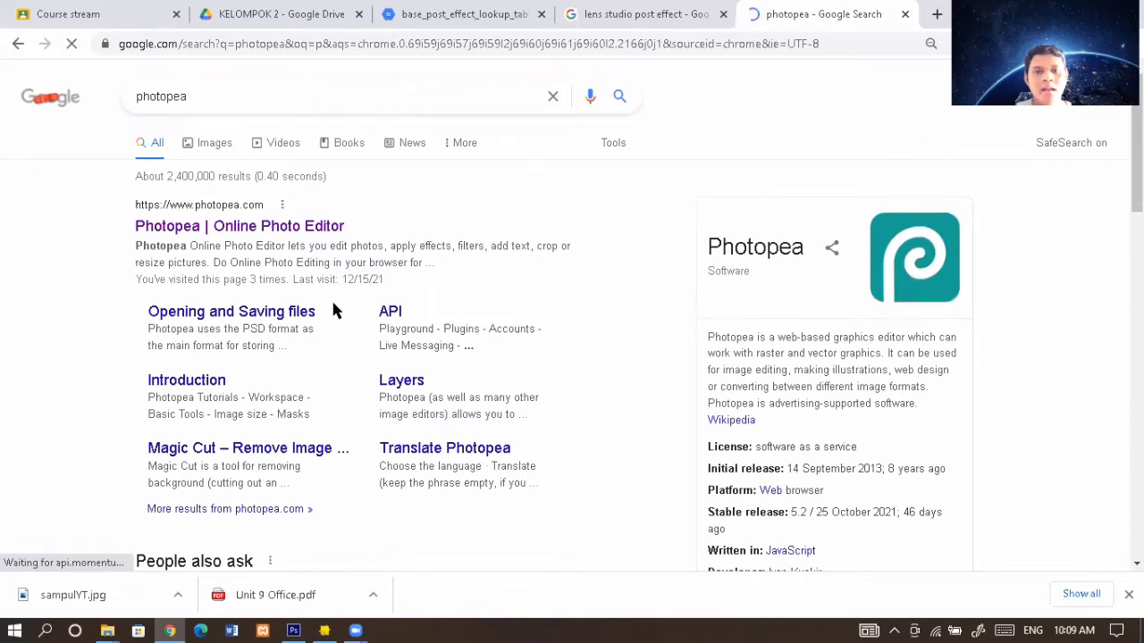
Switch to Photoshop and create a new 1366 × 768 pixel document named LUT.
left_click(291, 628)
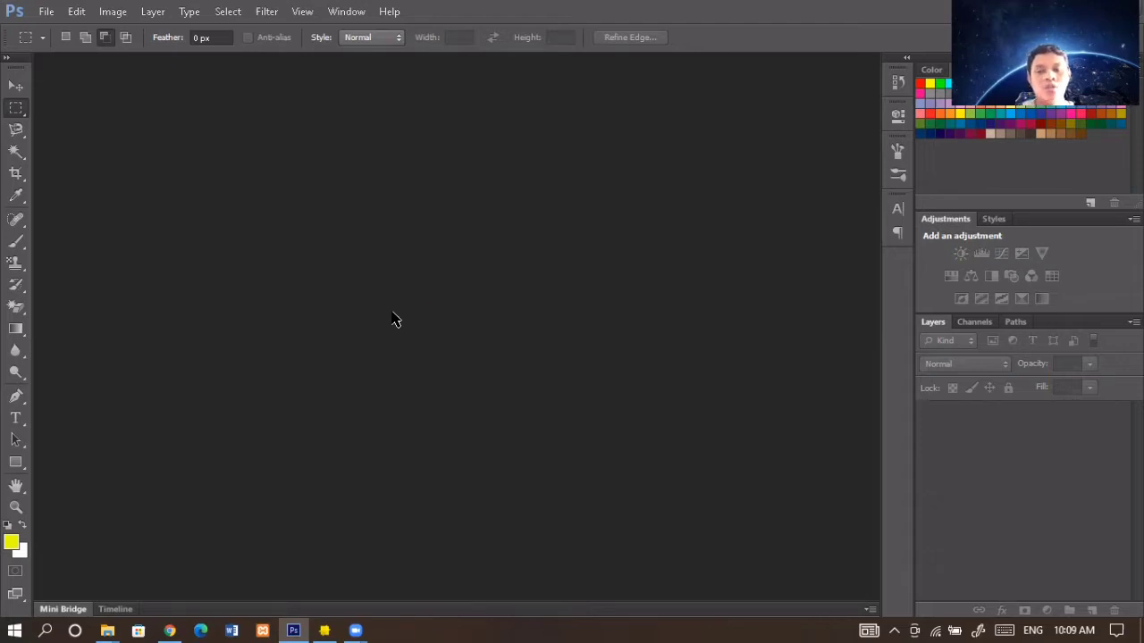
left_click(51, 9)
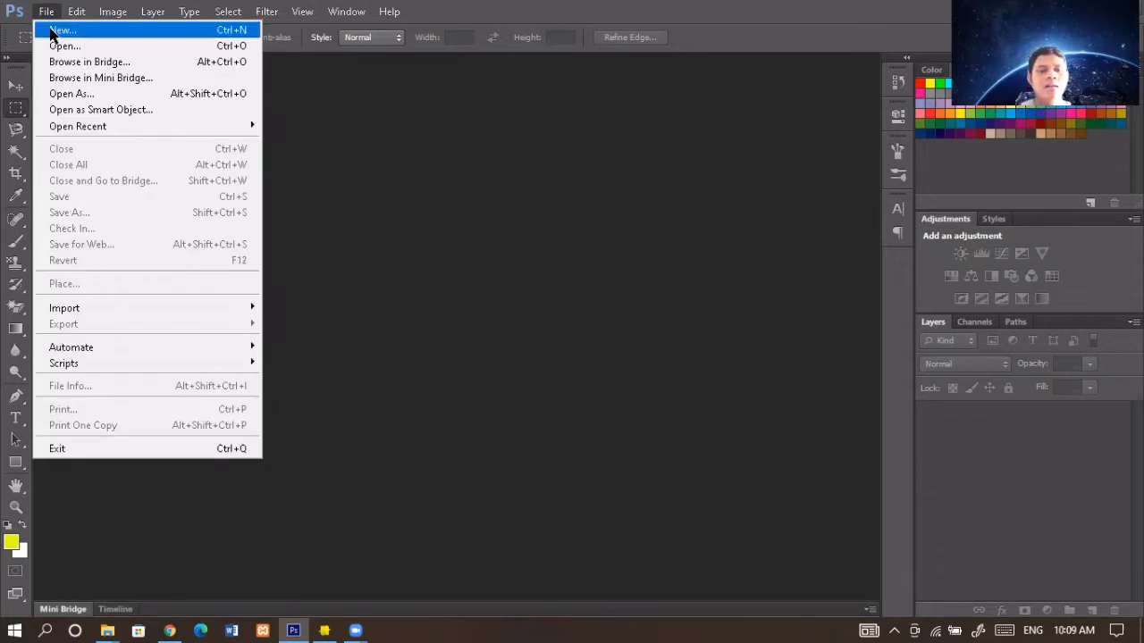
left_click(51, 30)
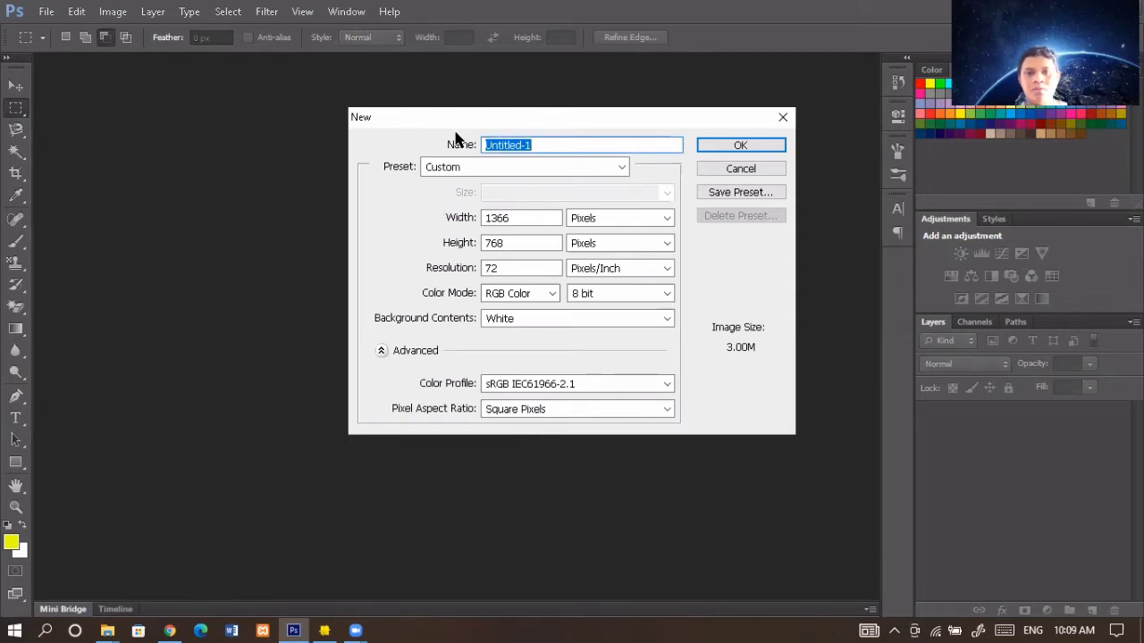
key("BackSpace")
type("LUT")
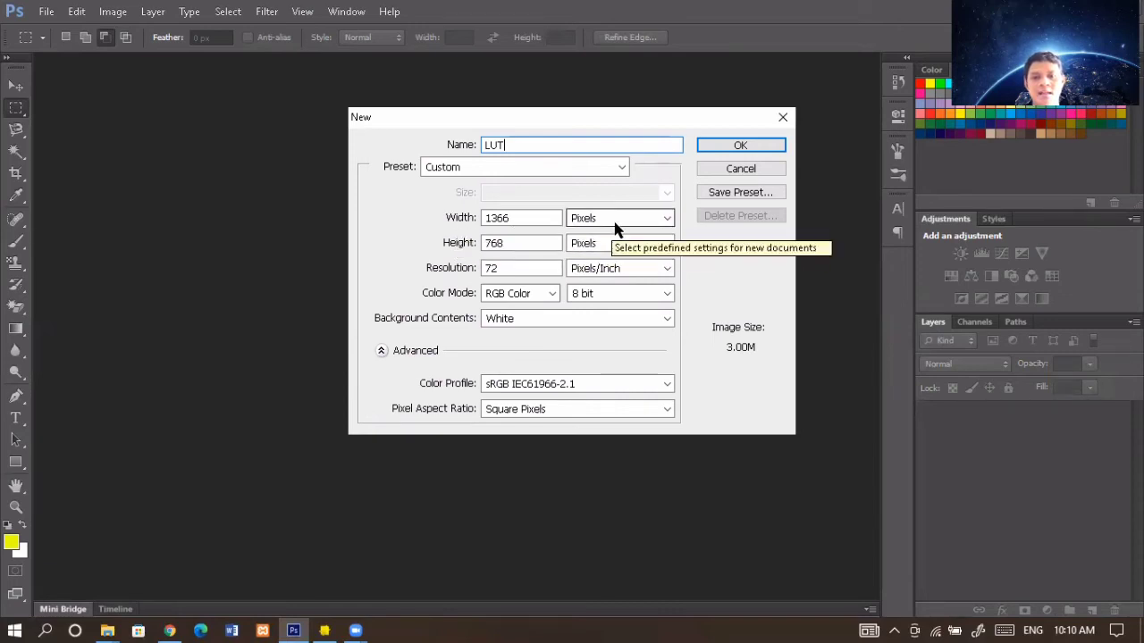
left_click(751, 144)
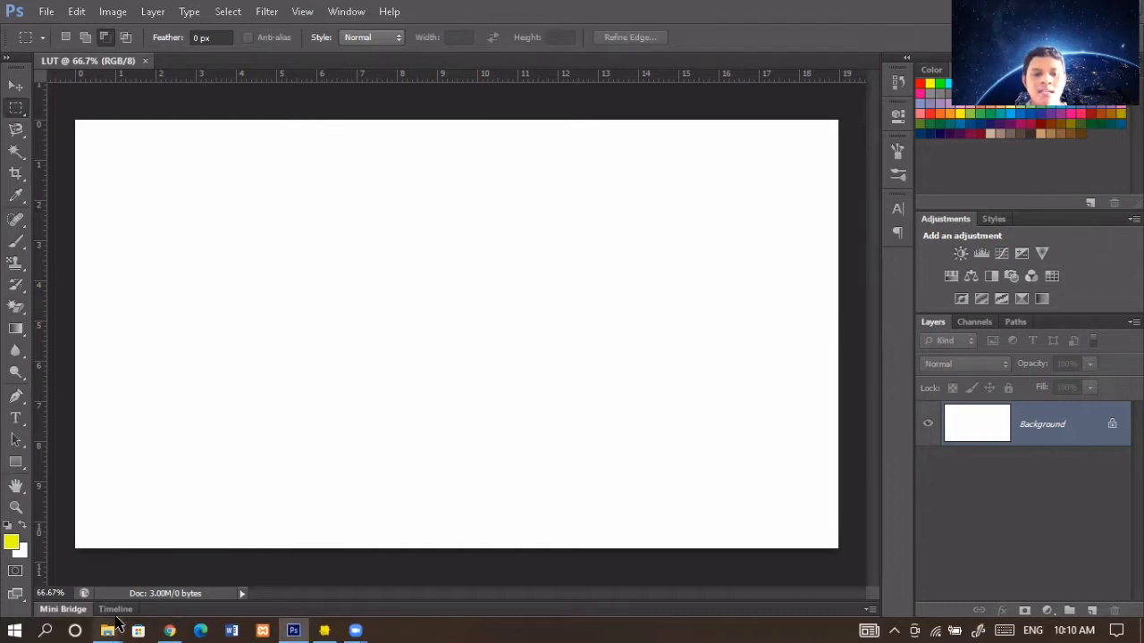
Place lanscap isi.jpg from the pthsop folder into the LUT document and stretch it to fill the whole canvas.
mouse_move(109, 629)
left_click(139, 565)
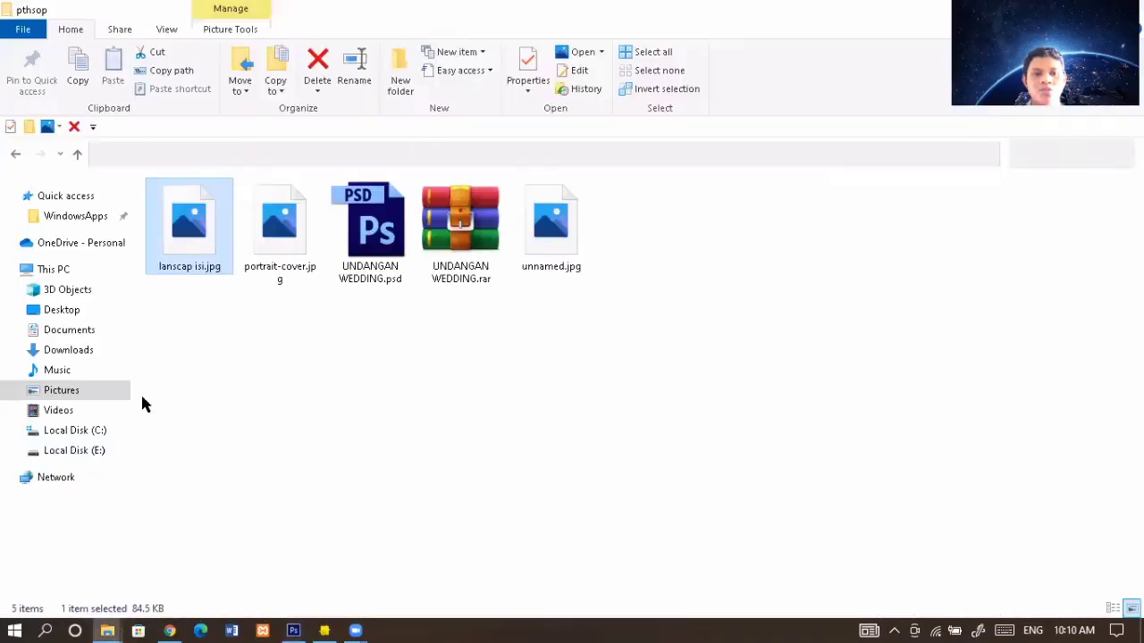
left_click_drag(196, 281, 290, 427)
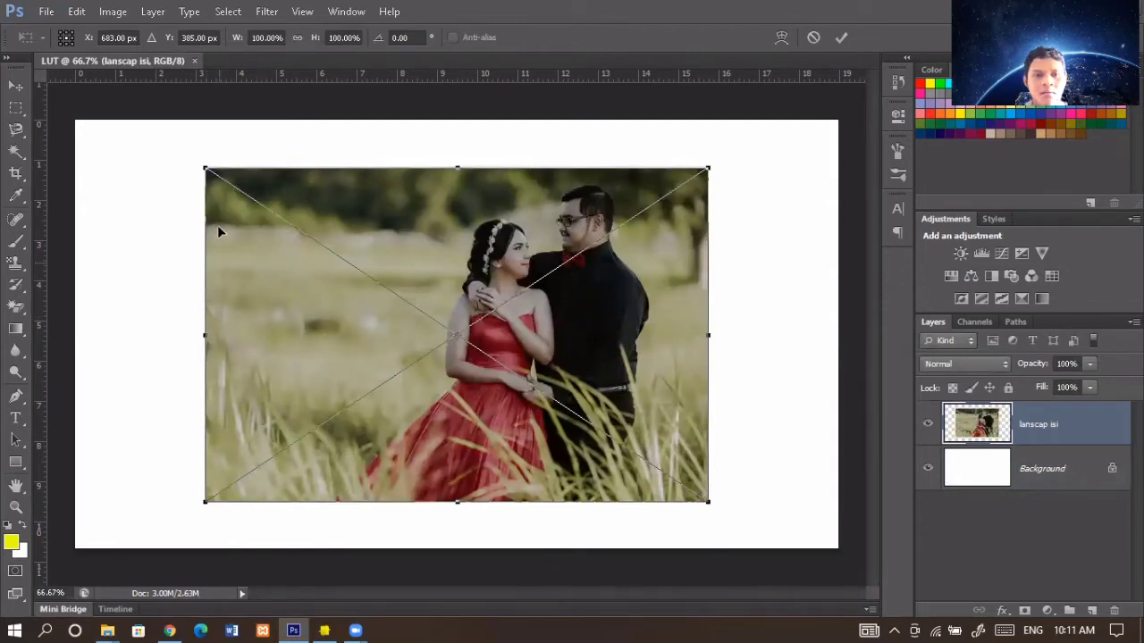
left_click_drag(204, 168, 75, 118)
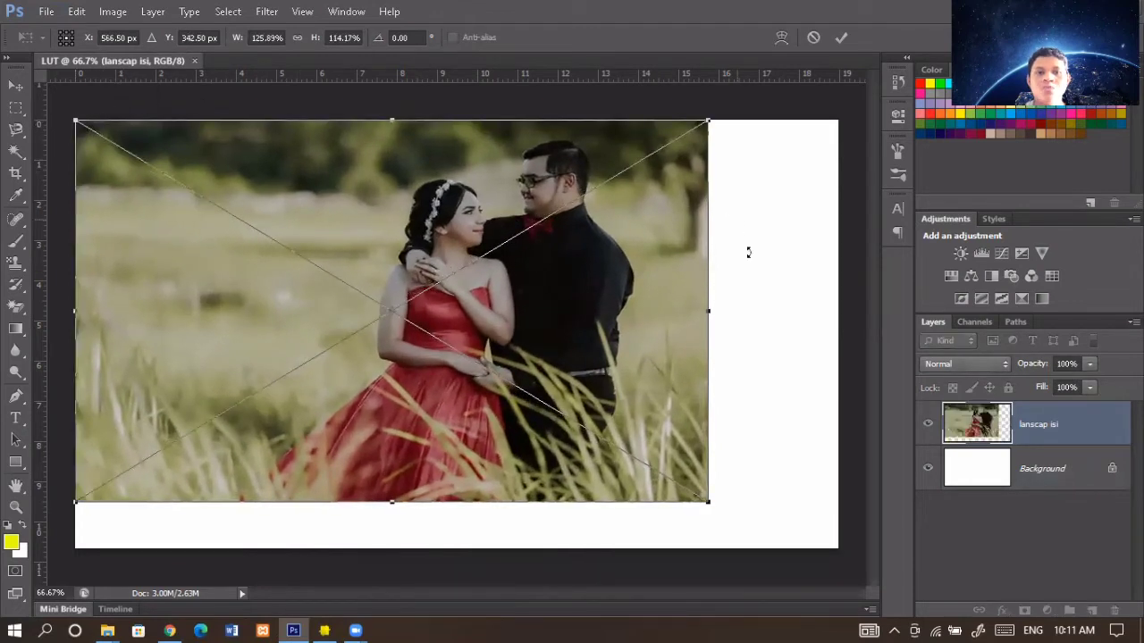
left_click_drag(752, 314, 834, 311)
left_click_drag(451, 502, 449, 543)
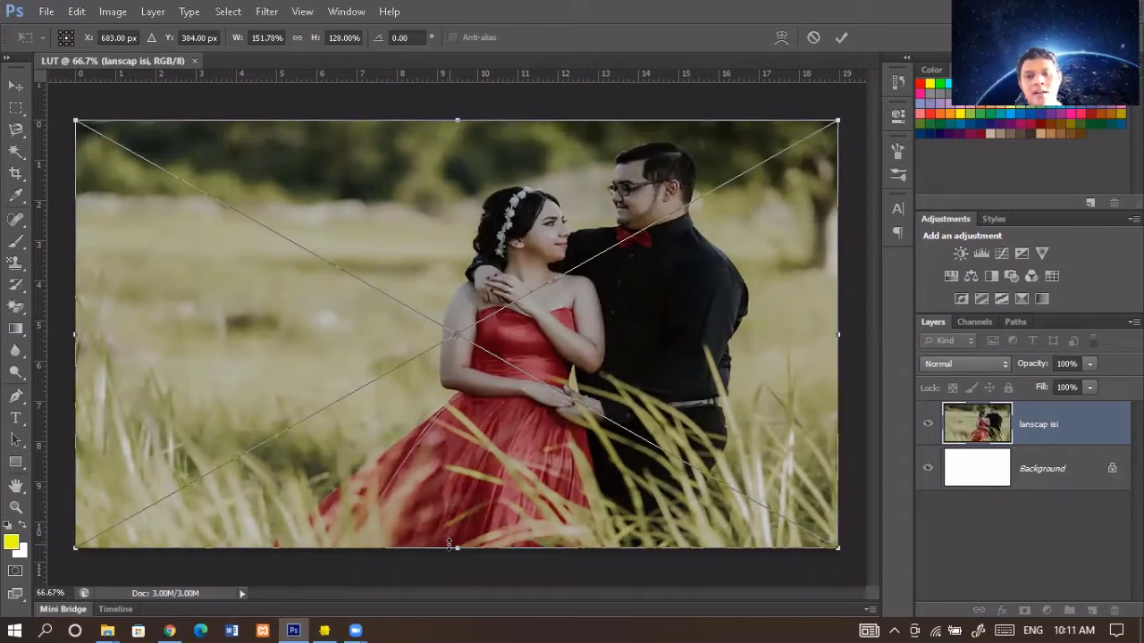
key("Return")
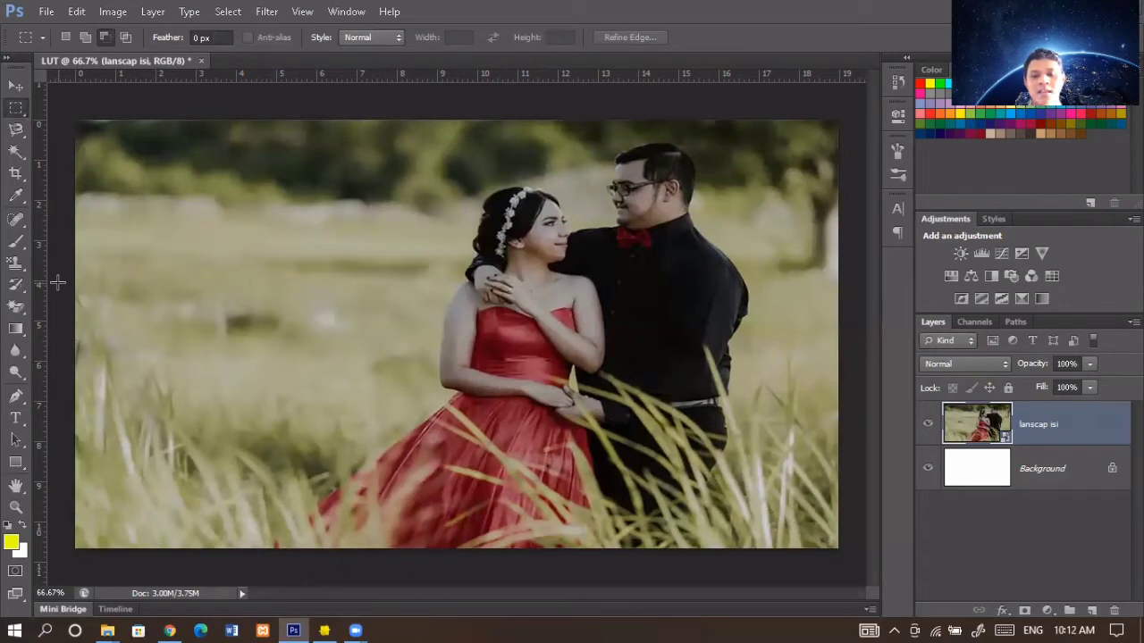
Switch to Chrome and show the search results for "lens studio post effect".
left_click(171, 628)
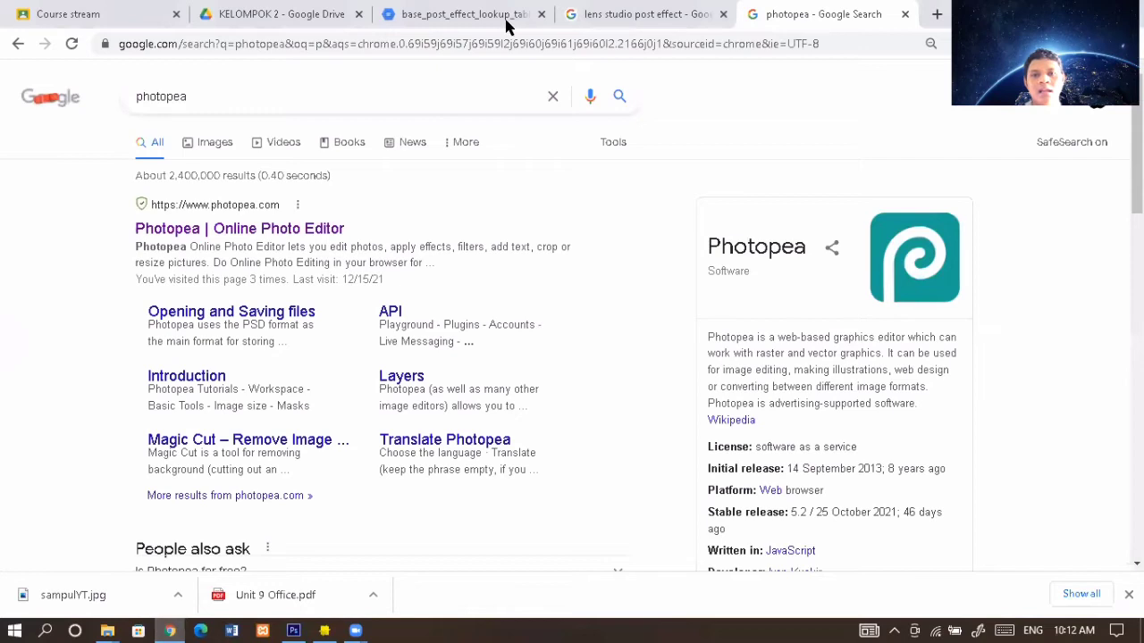
left_click(626, 14)
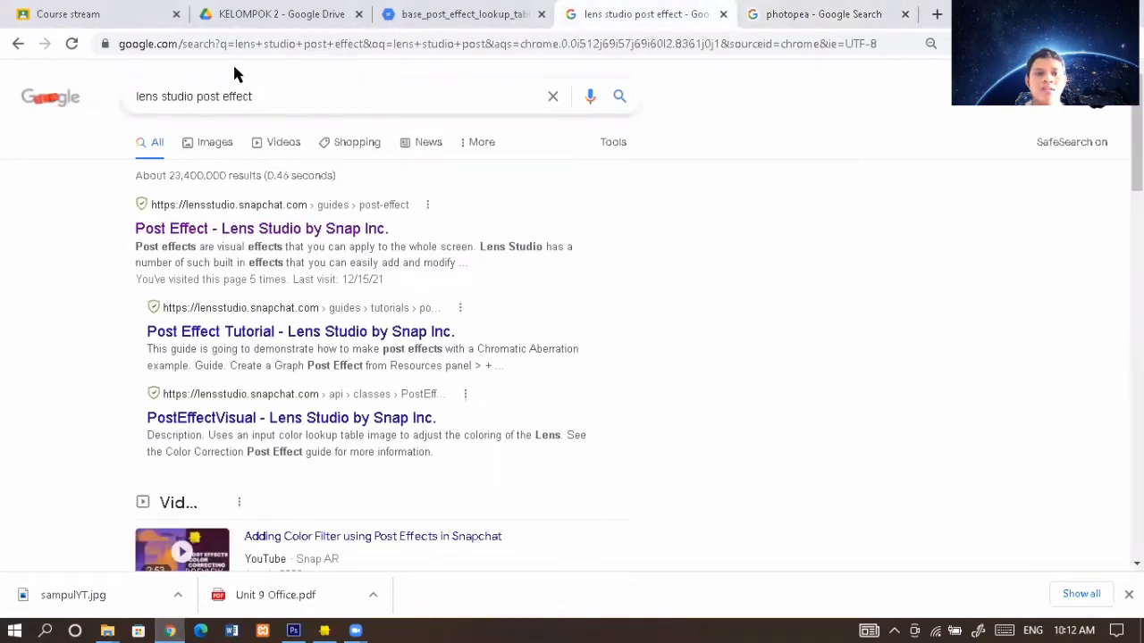
left_click_drag(136, 94, 294, 94)
left_click(288, 101)
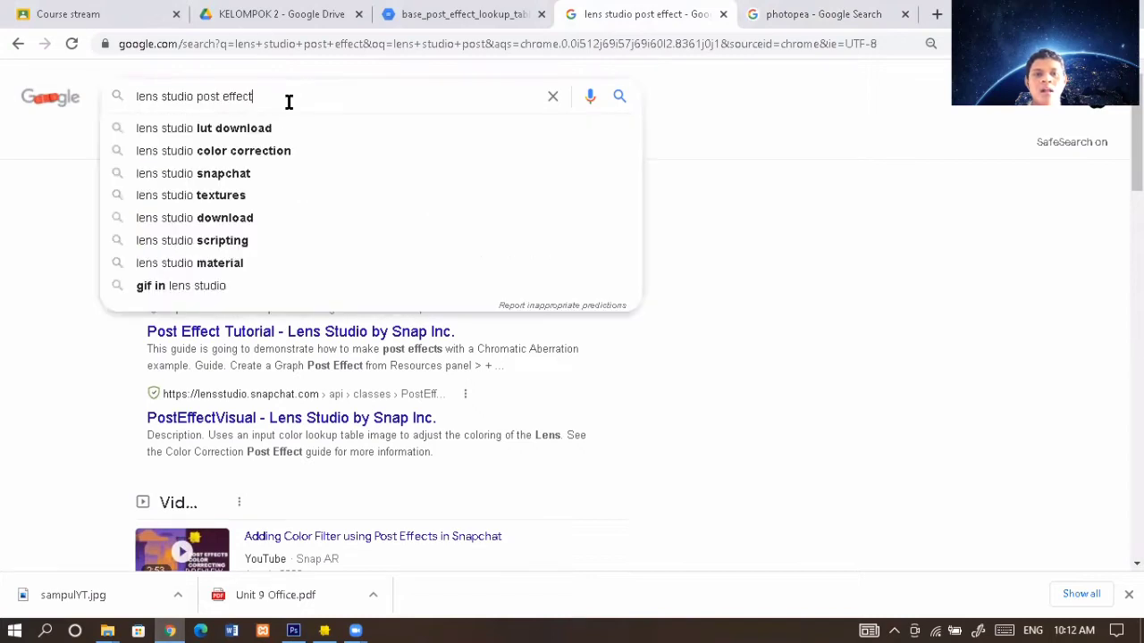
left_click(675, 156)
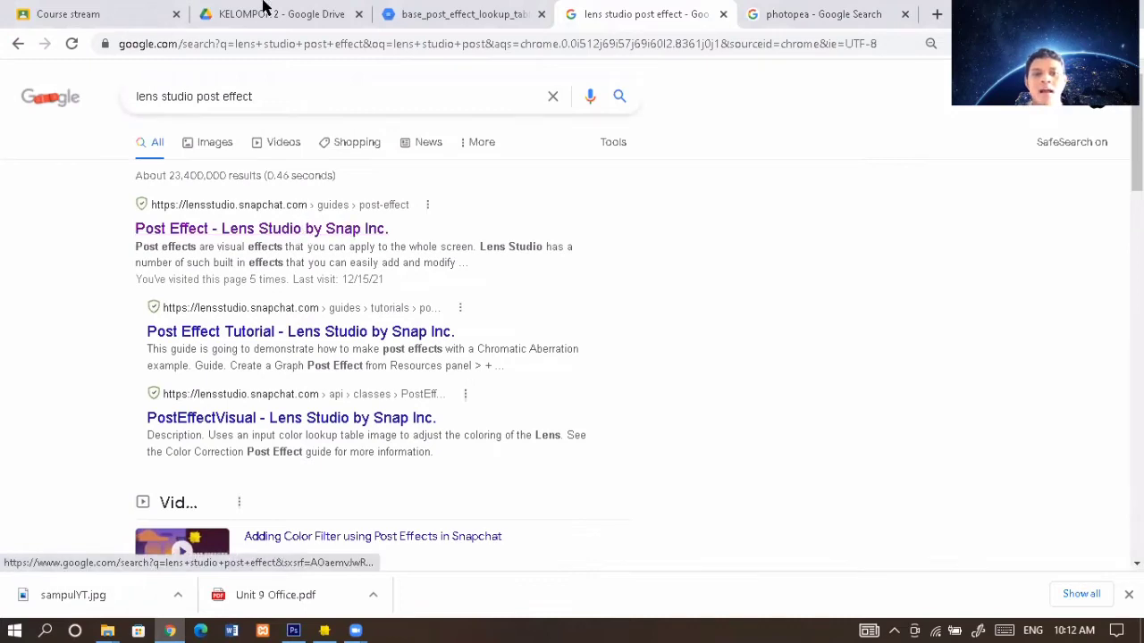
Go back from the lookup table image to the Lens Studio Post Effect guide, closing the search results tab and the downloads bar.
left_click(427, 11)
left_click(16, 44)
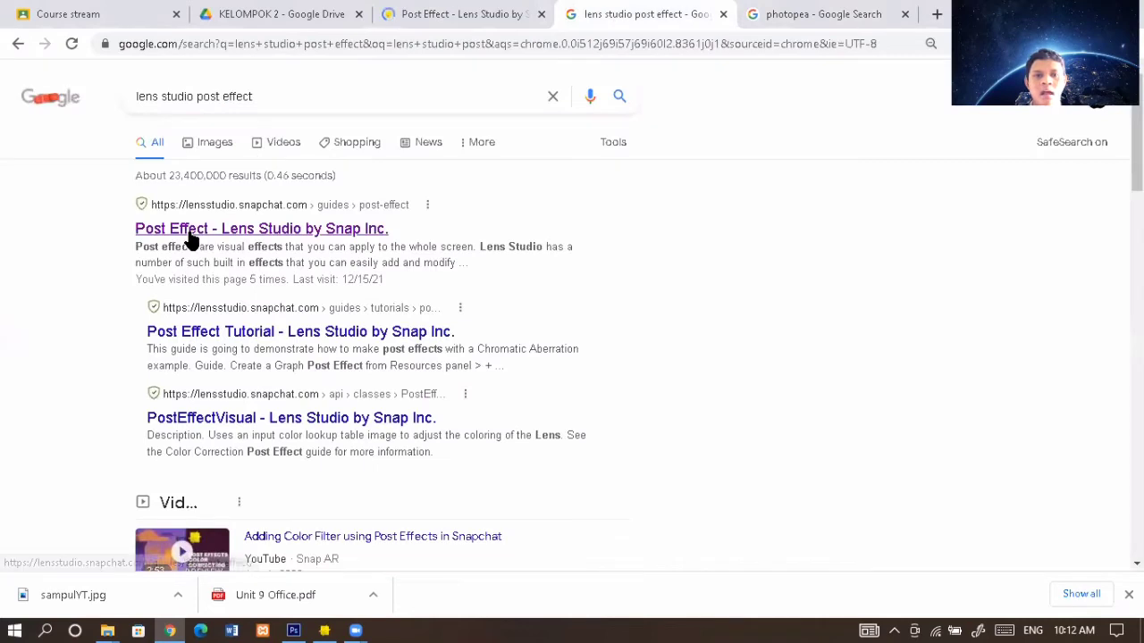
left_click(190, 235)
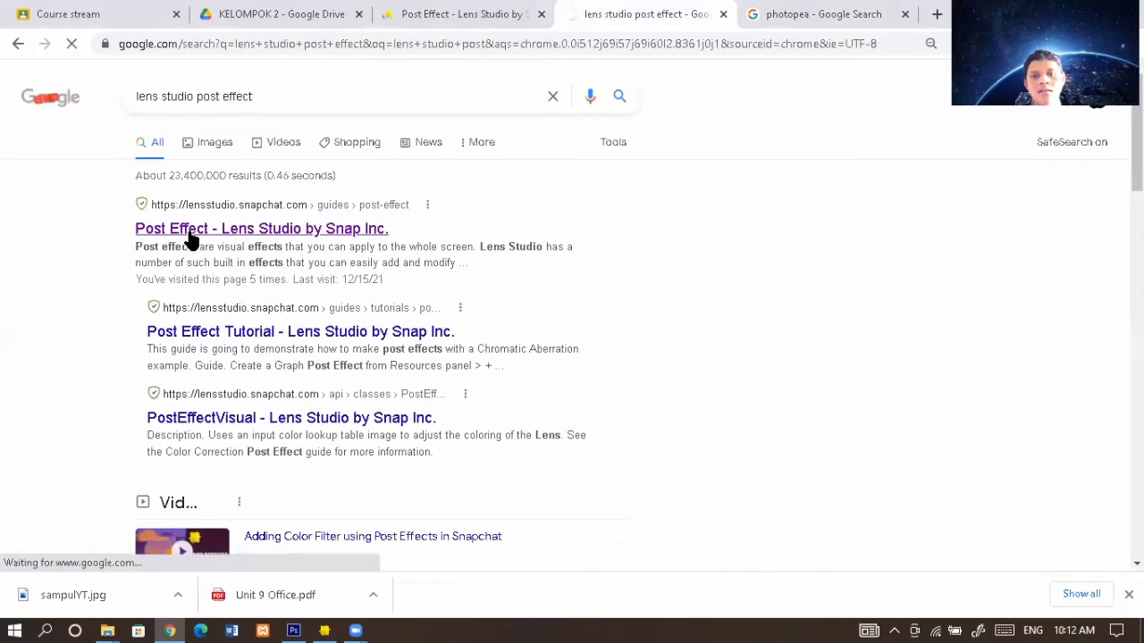
left_click(540, 15)
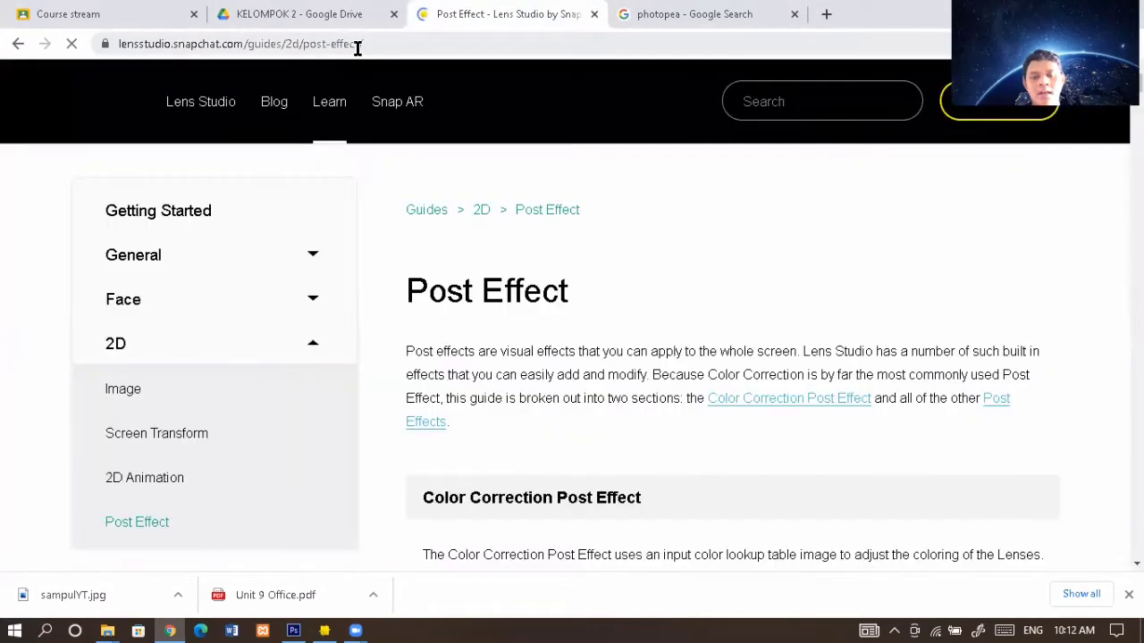
left_click(1129, 594)
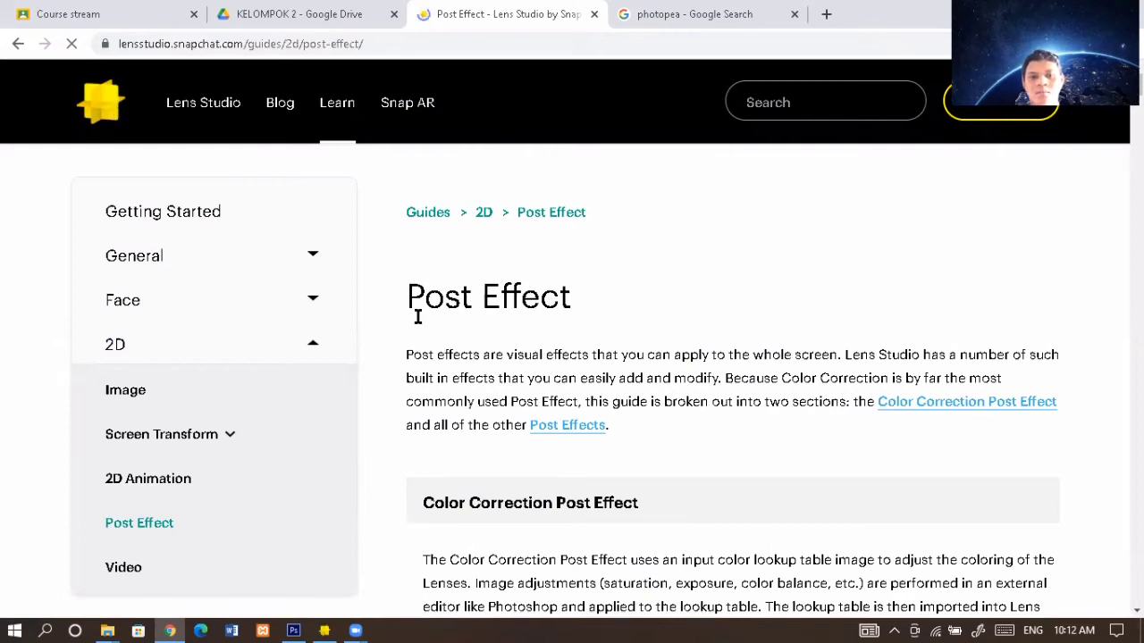
Open the base lookup table image from the guide's Download the Color Correction Lookup Table section.
scroll(733, 375, "down", 5)
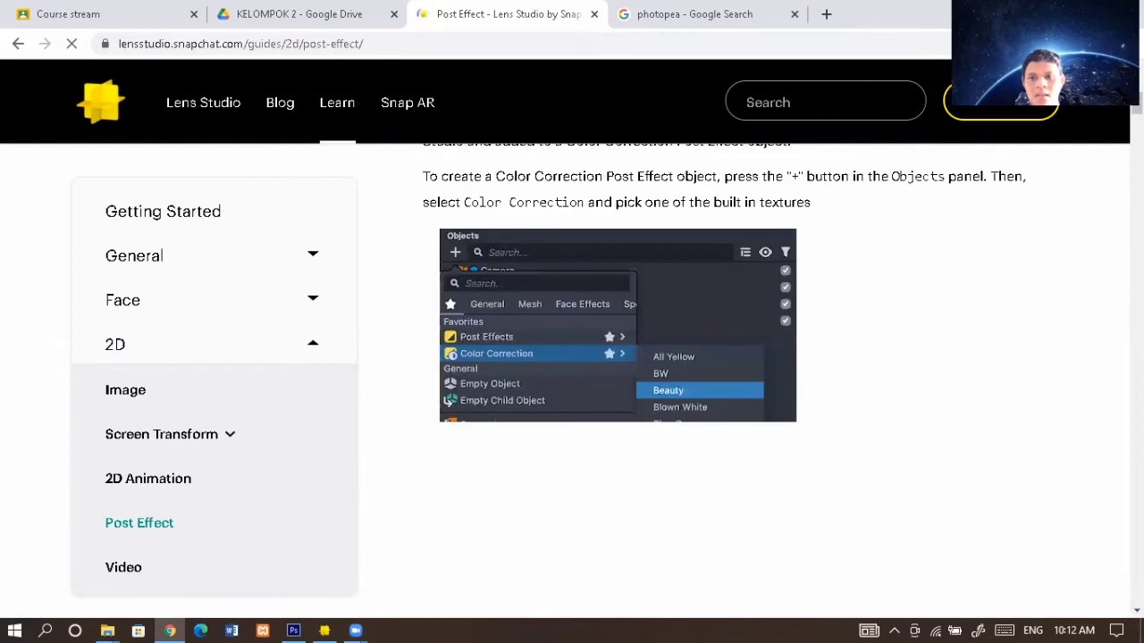
scroll(732, 376, "down", 5)
scroll(565, 283, "down", 2)
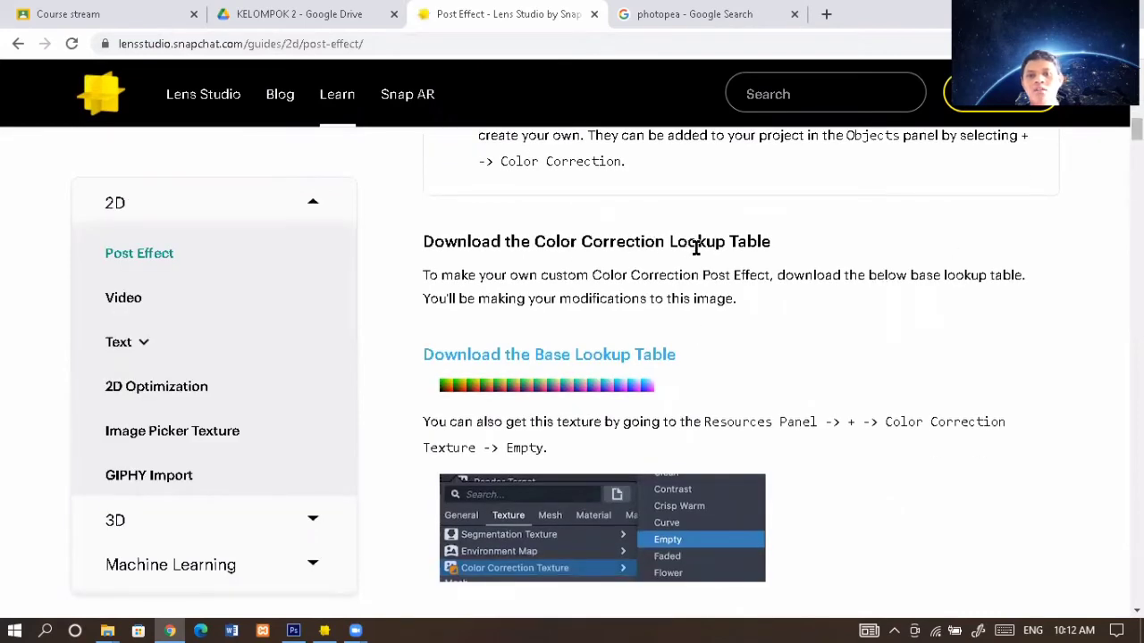
left_click(518, 366)
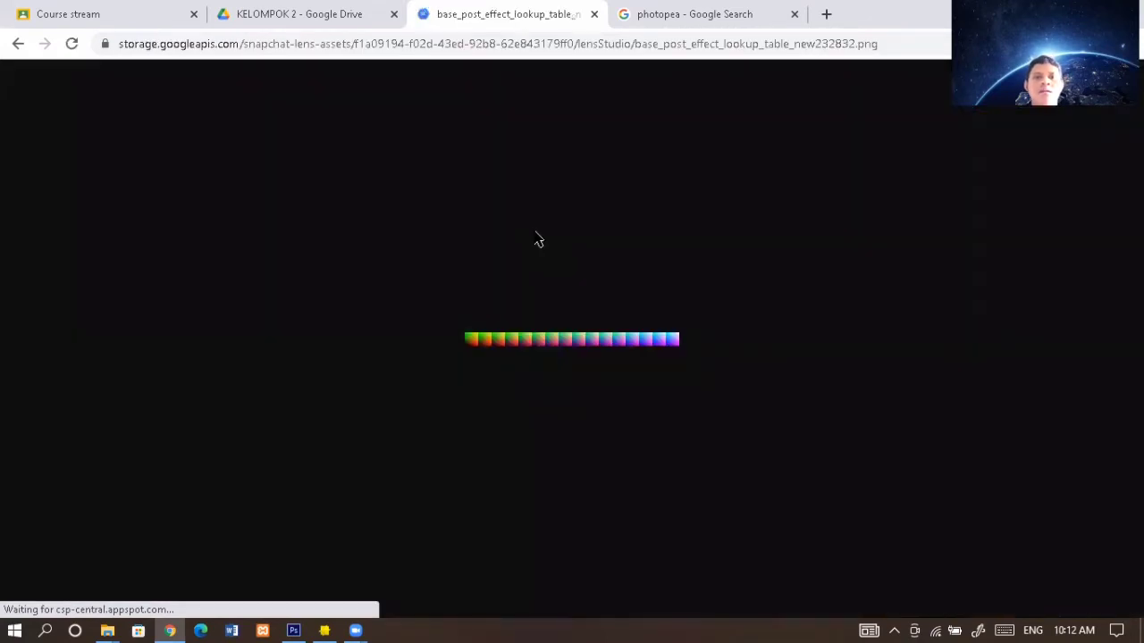
right_click(565, 349)
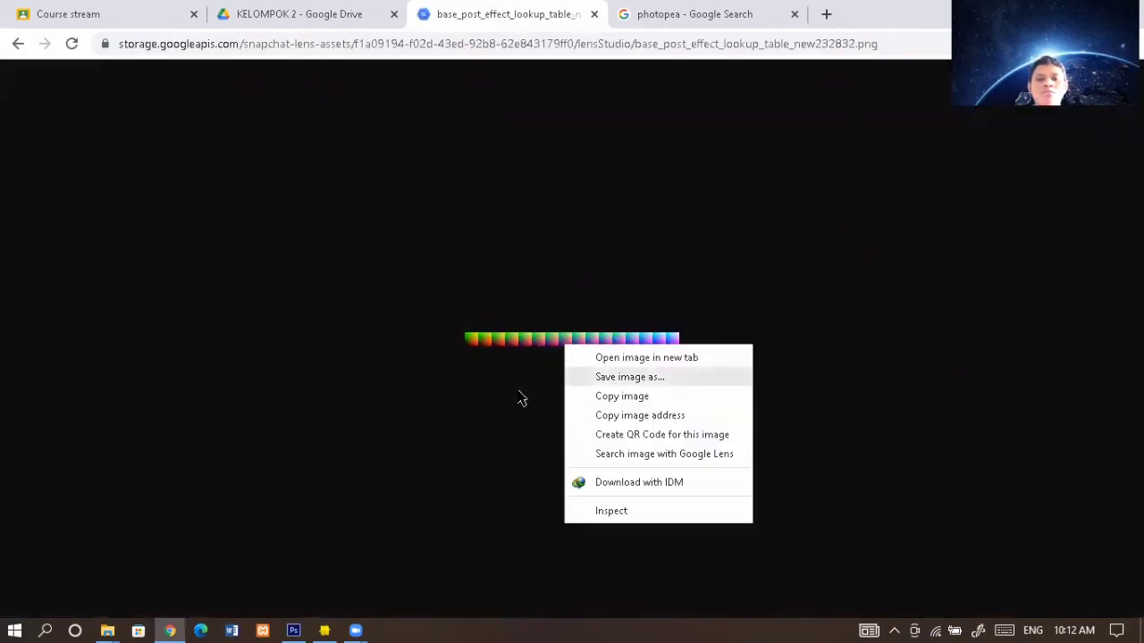
left_click(403, 411)
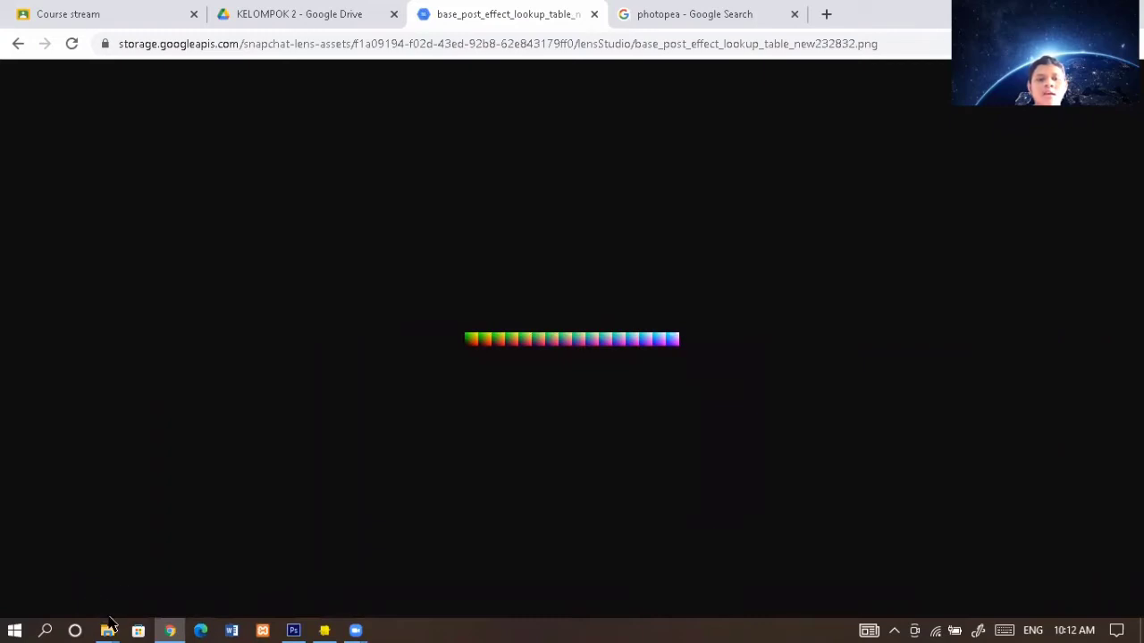
Place base_post_effect_lookup_table_new232832.png from the Tugas VIdeo folder into the LUT document, aligned to the canvas's upper-left corner.
mouse_move(107, 630)
left_click(244, 551)
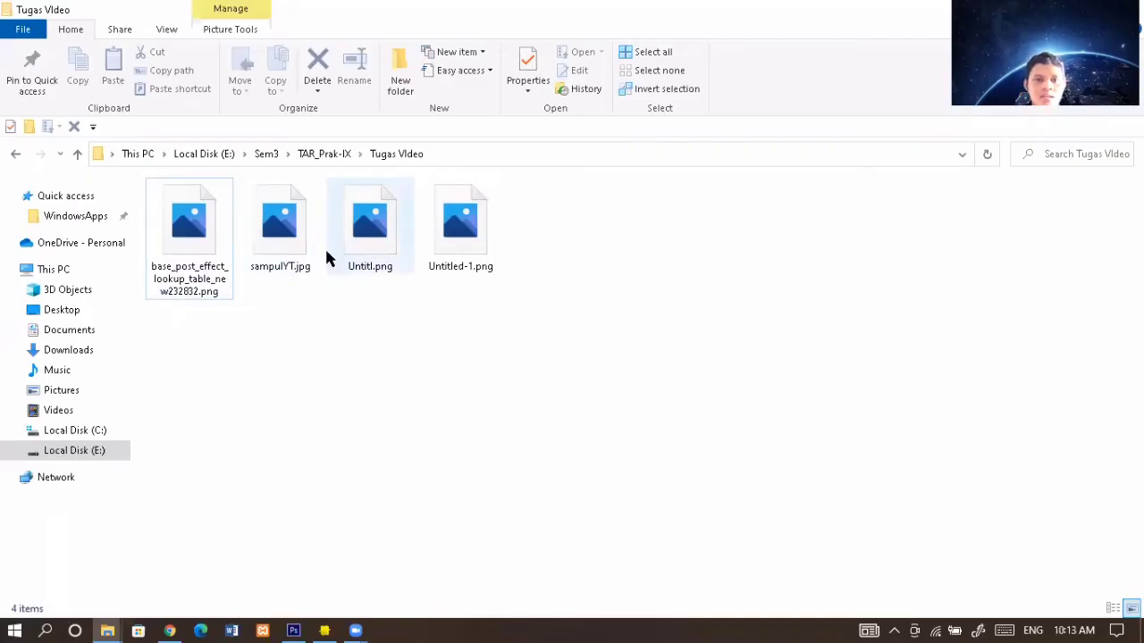
double_click(202, 231)
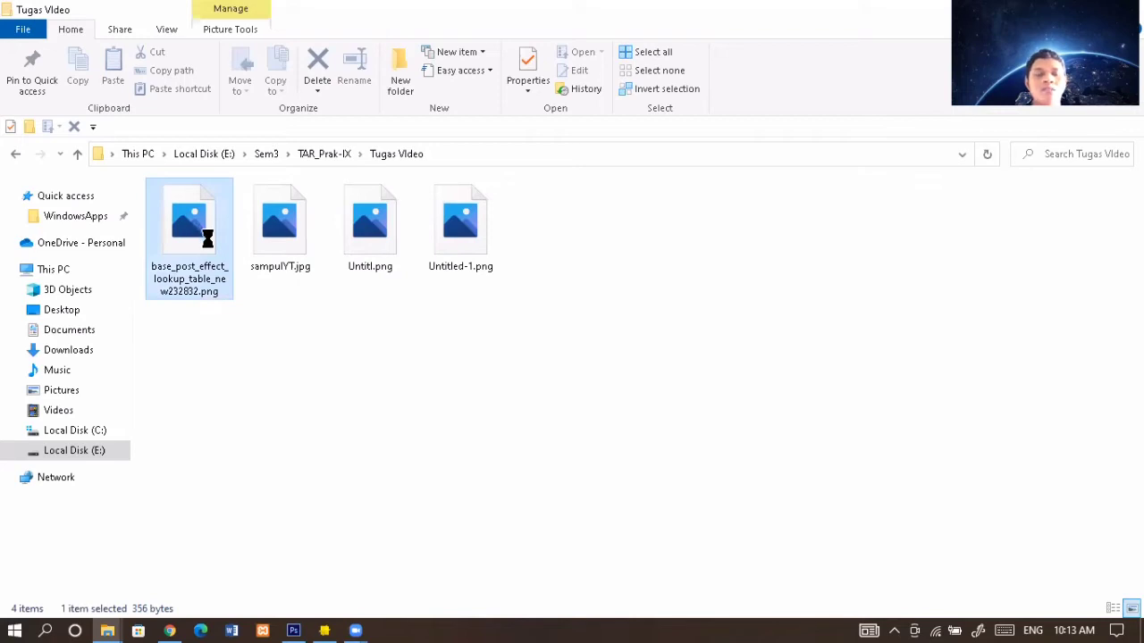
left_click_drag(205, 232, 298, 408)
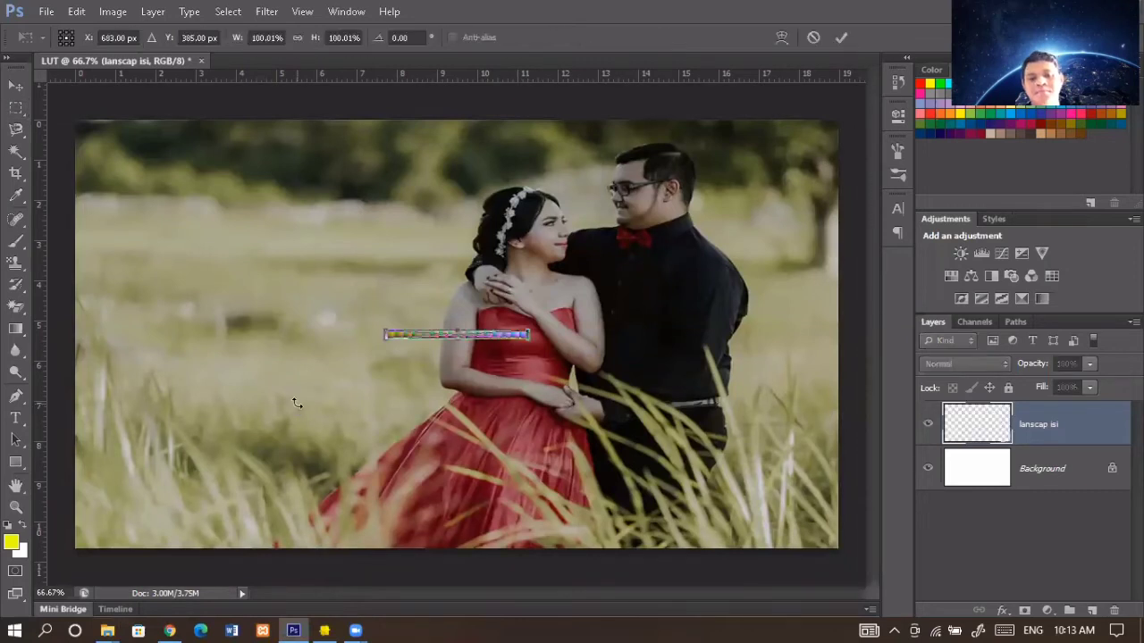
left_click_drag(438, 338, 134, 126)
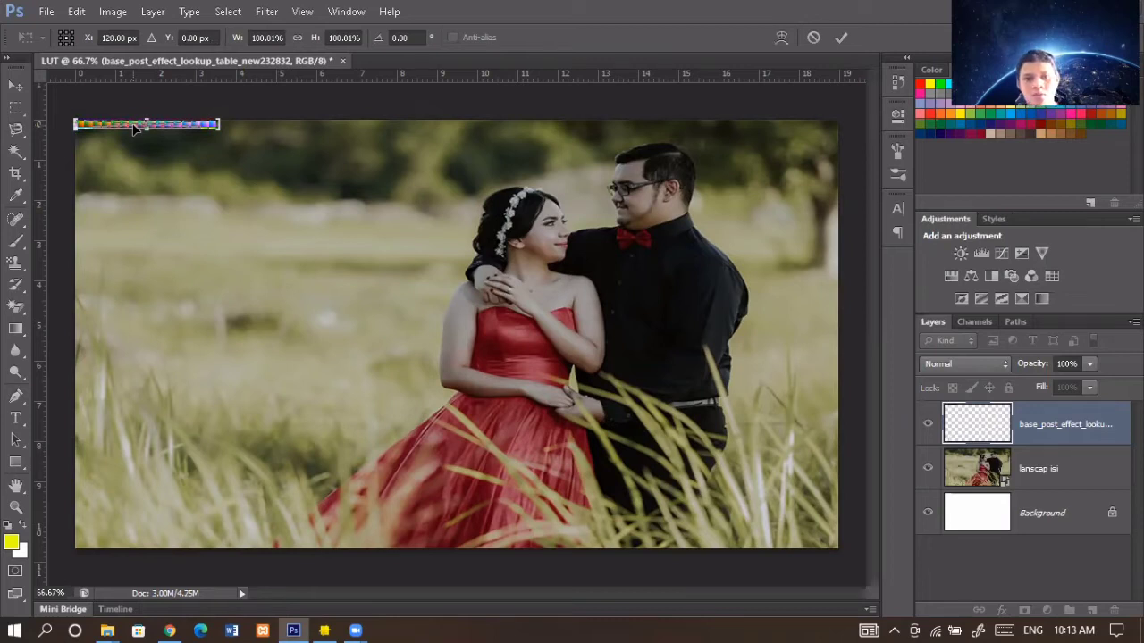
key("Return")
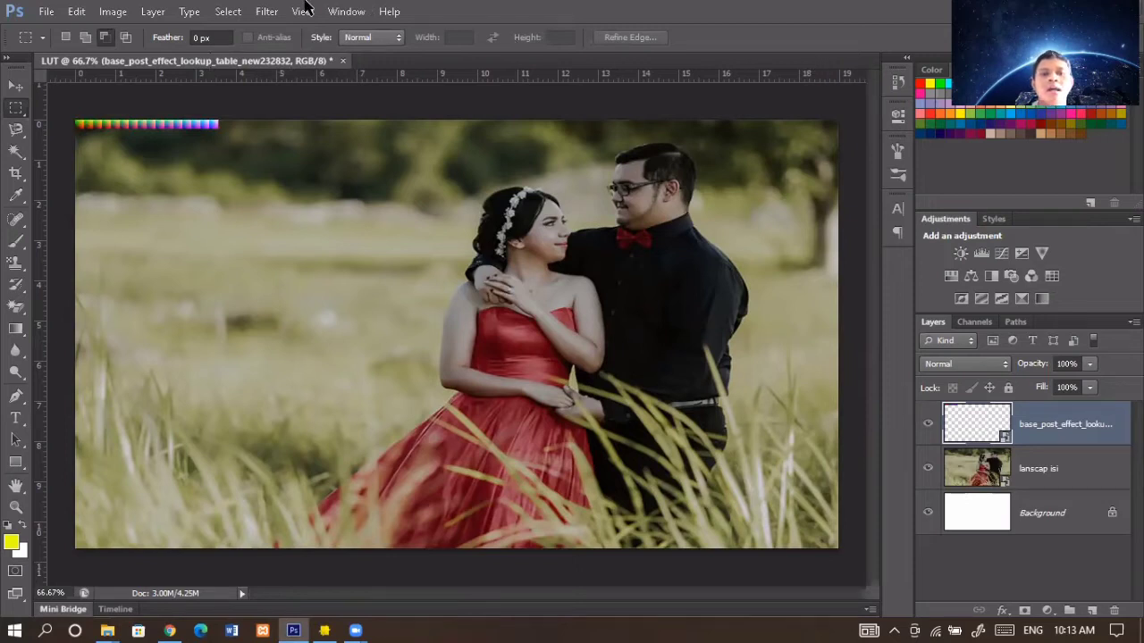
Add a Hue/Saturation adjustment layer above the lookup table with hue -66, saturation +36 and lightness +20.
left_click(156, 15)
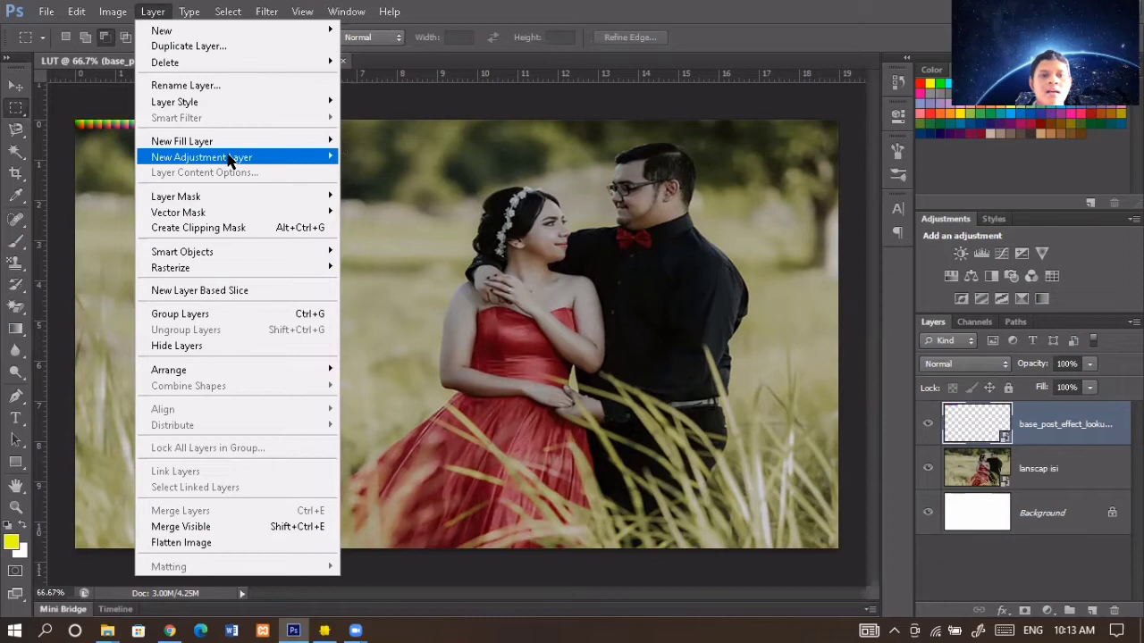
mouse_move(230, 159)
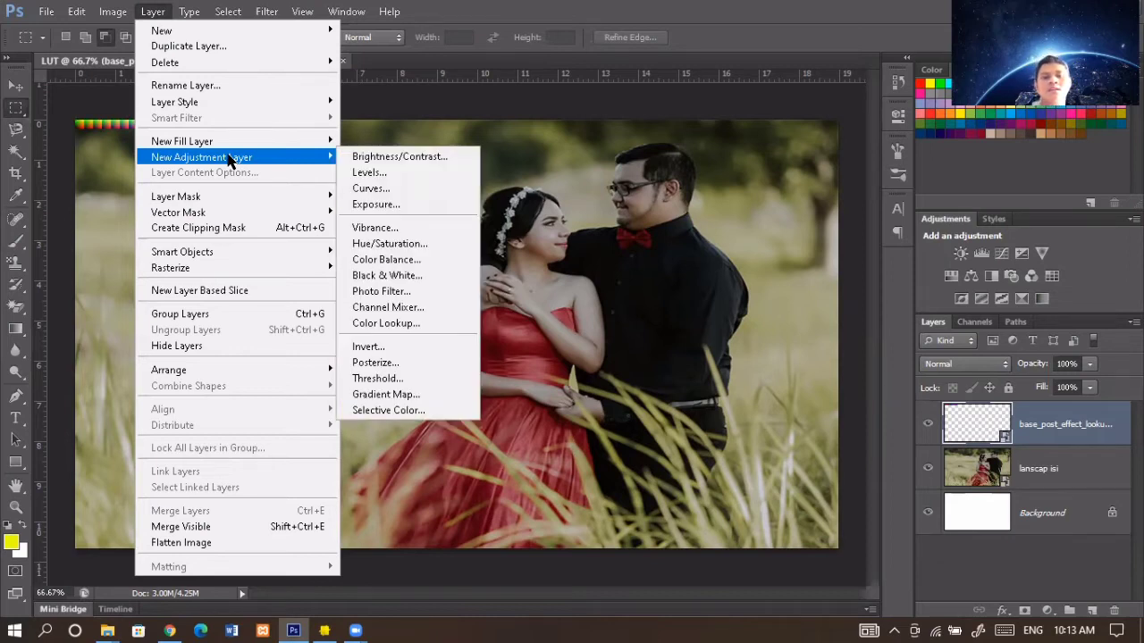
left_click(401, 247)
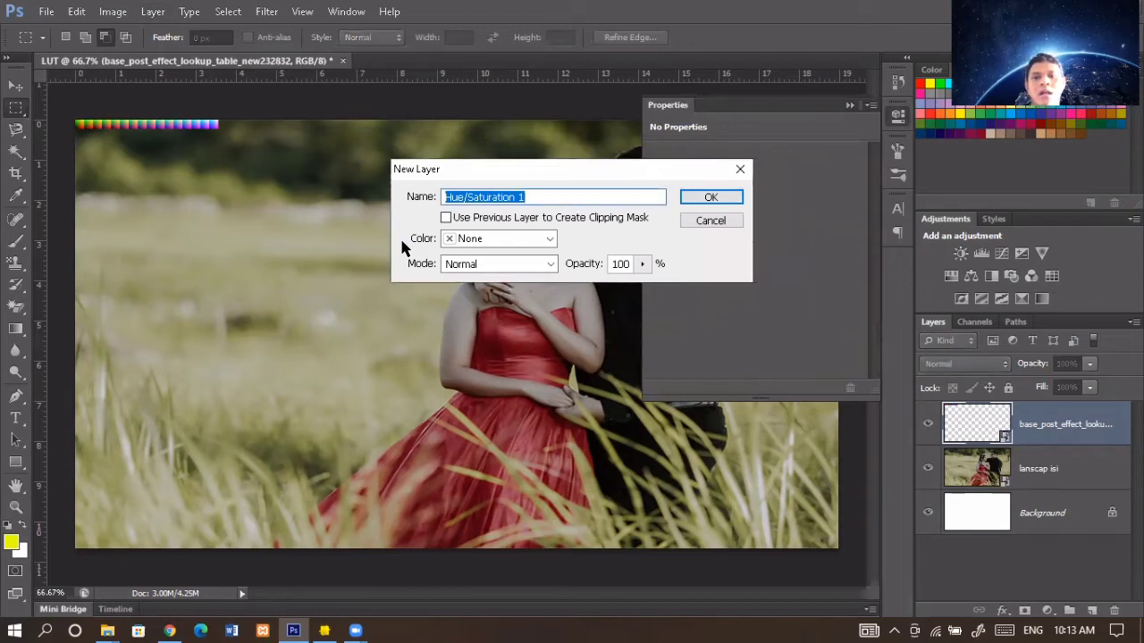
left_click(709, 201)
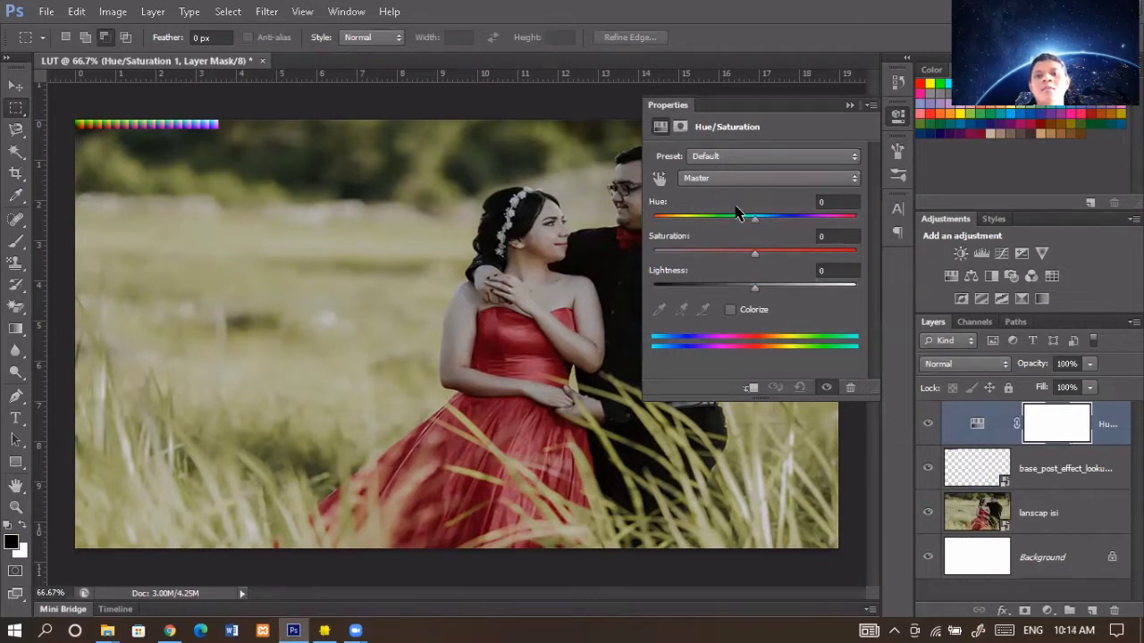
left_click_drag(756, 221, 699, 225)
left_click_drag(756, 257, 791, 255)
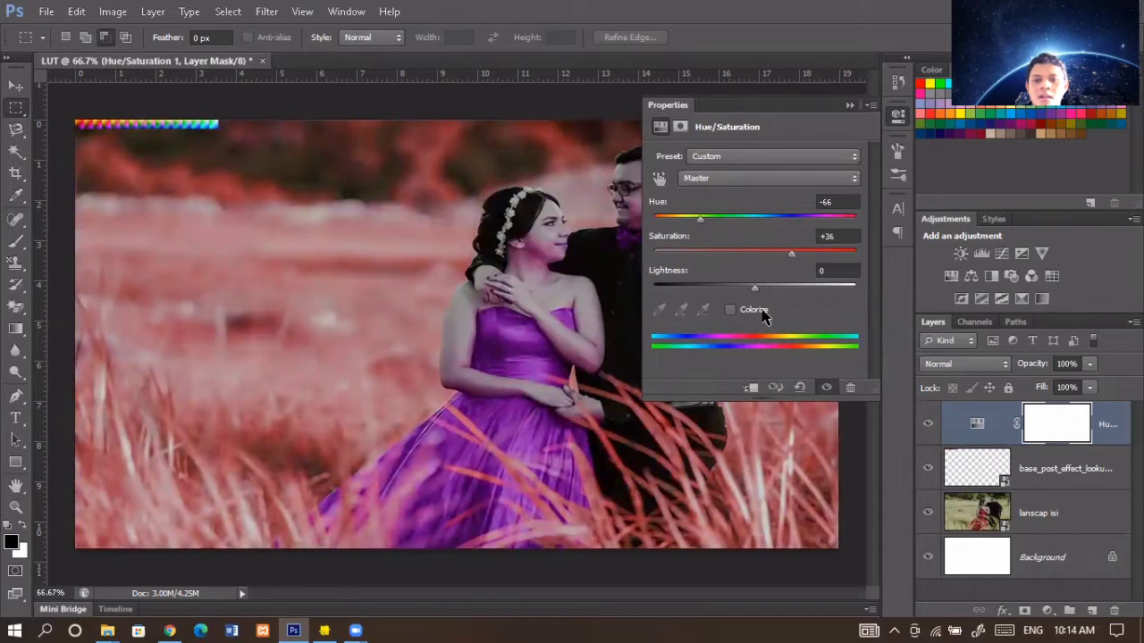
left_click_drag(753, 288, 775, 291)
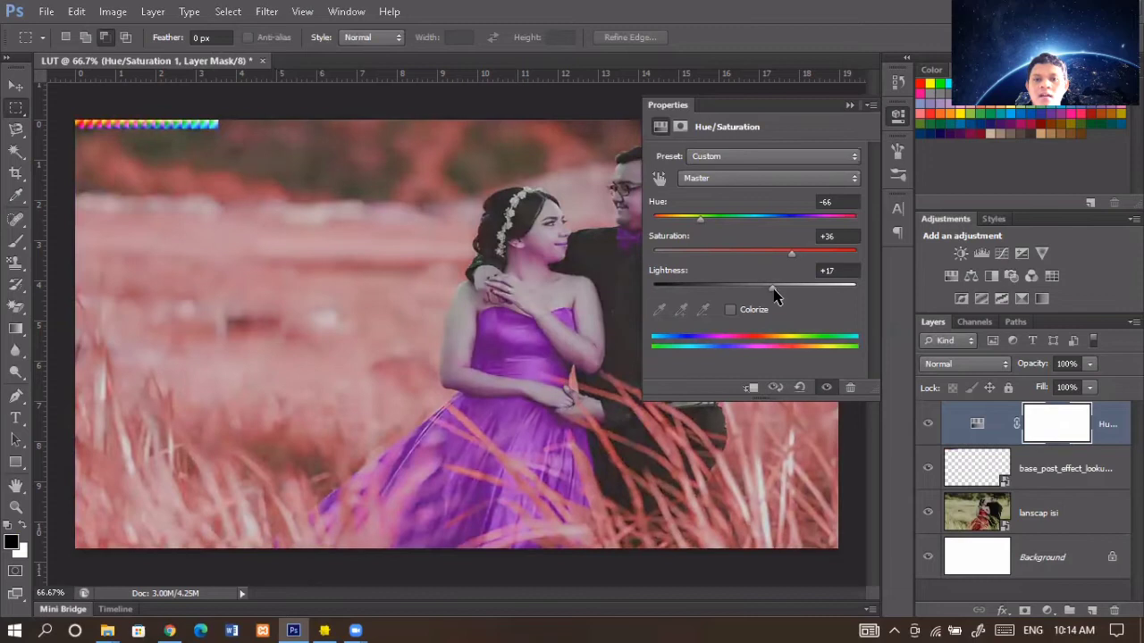
left_click(849, 106)
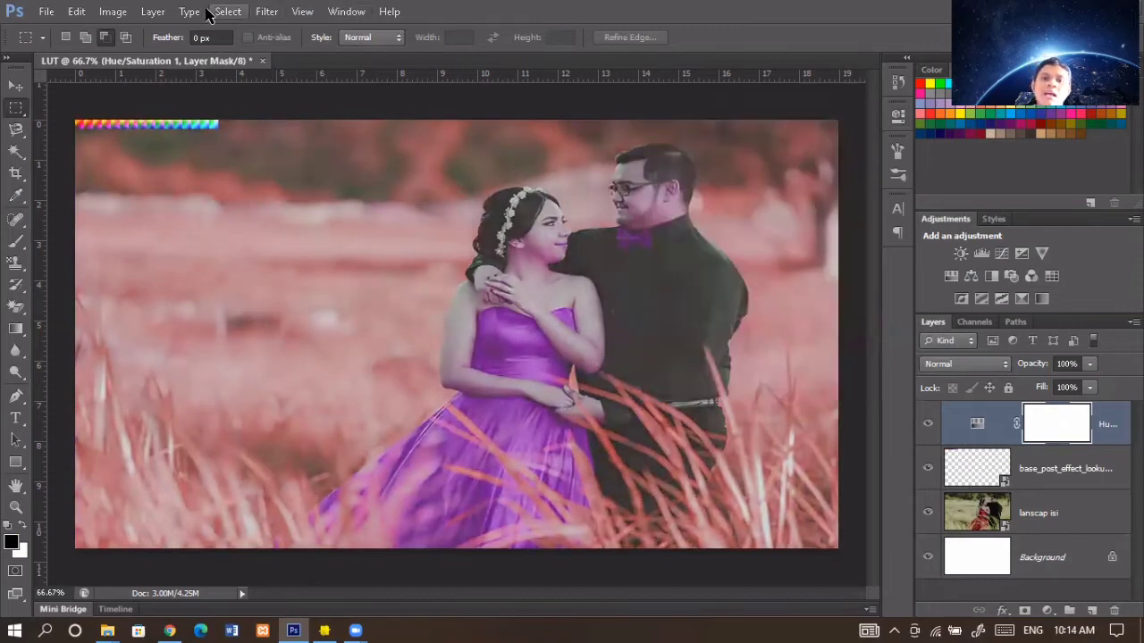
Add a Color Balance adjustment layer with midtones at Cyan-Red -72, Magenta-Green +7 and Yellow-Blue +40.
left_click(153, 12)
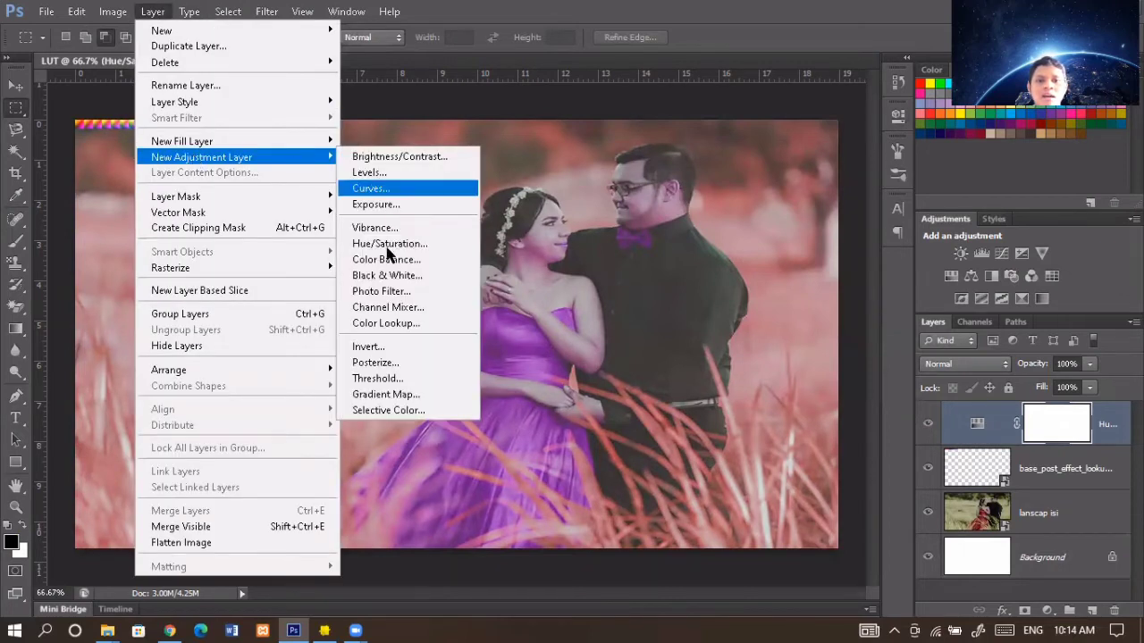
left_click(387, 259)
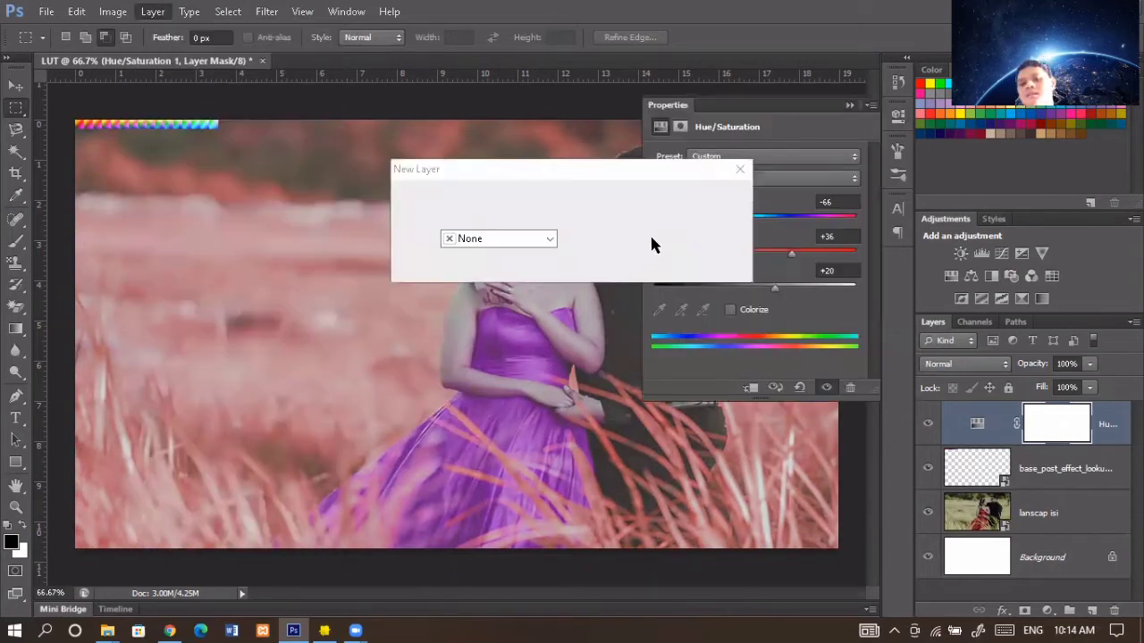
left_click(708, 198)
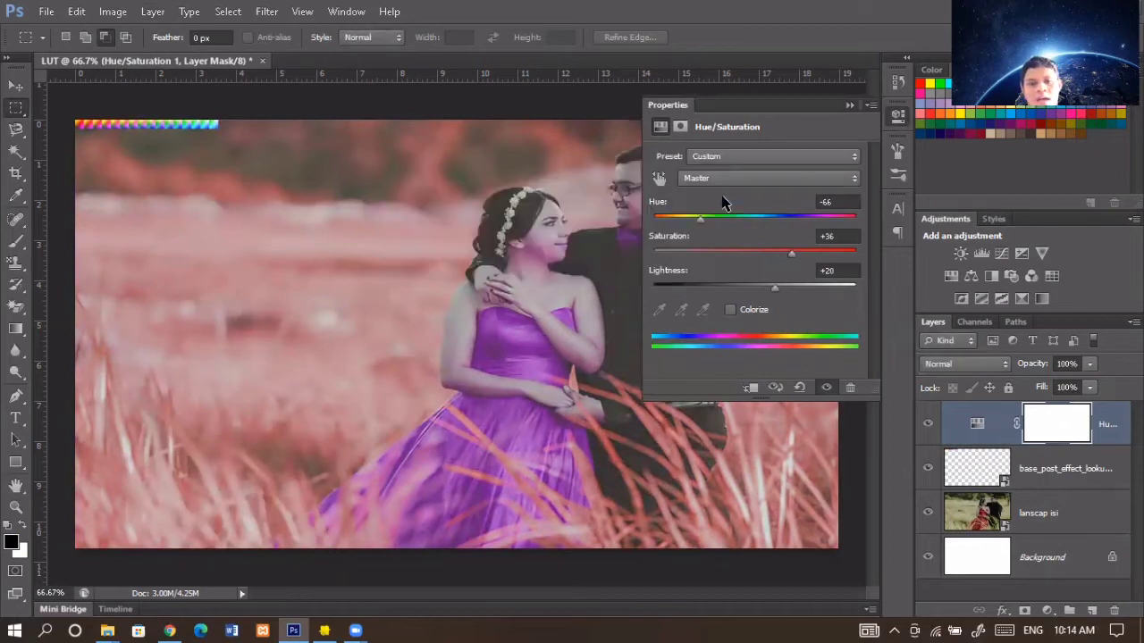
left_click_drag(727, 196, 676, 200)
left_click_drag(729, 226, 758, 261)
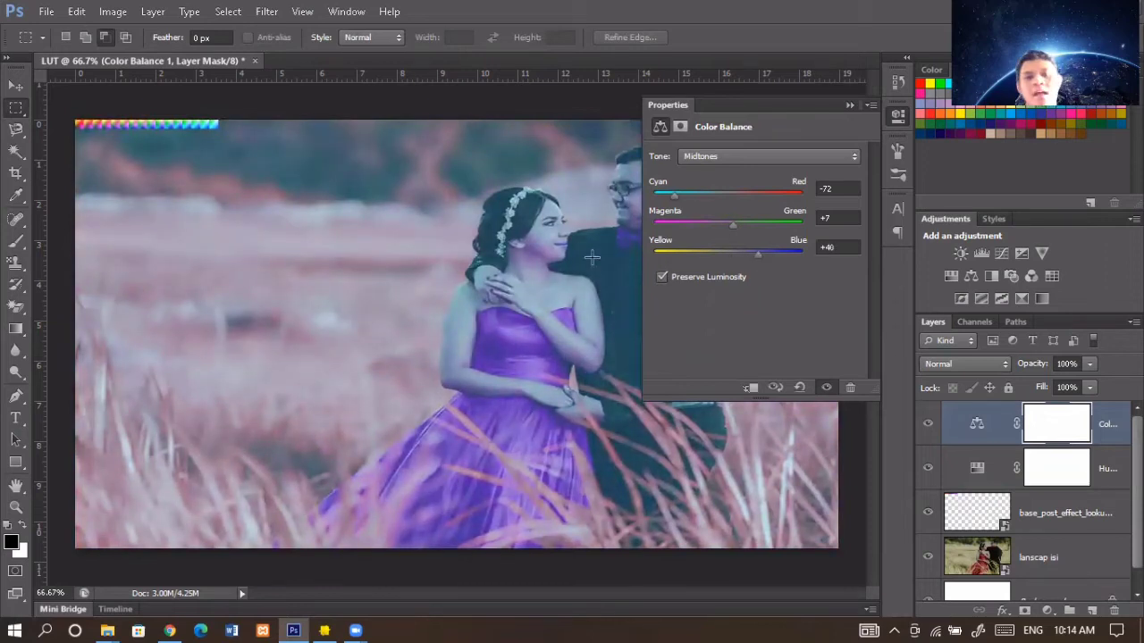
left_click(849, 105)
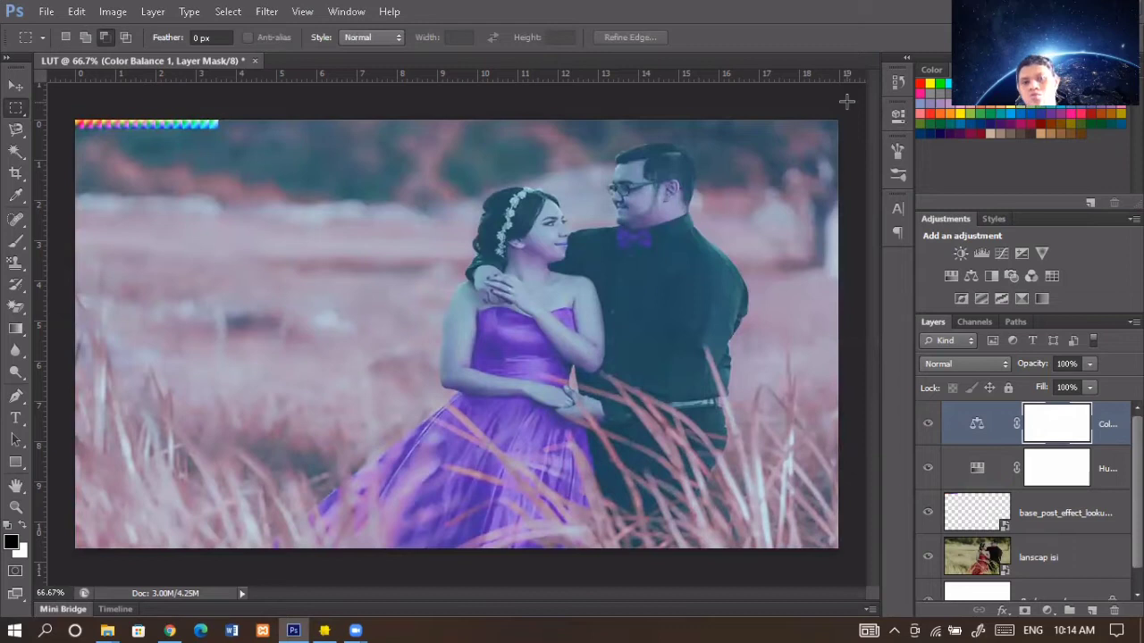
left_click(189, 12)
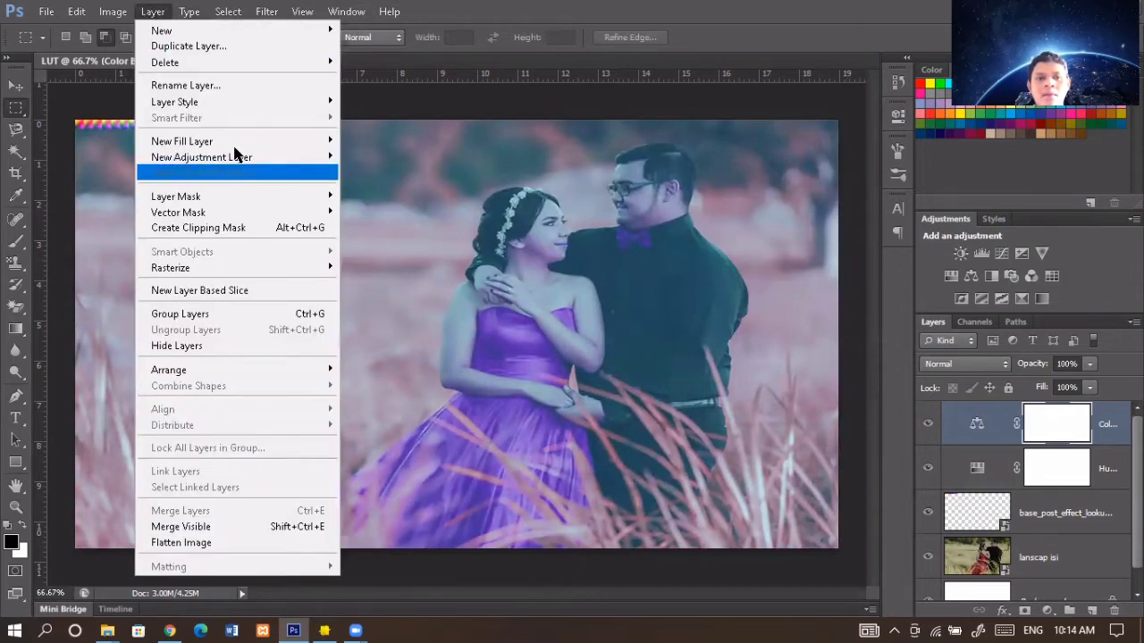
mouse_move(280, 161)
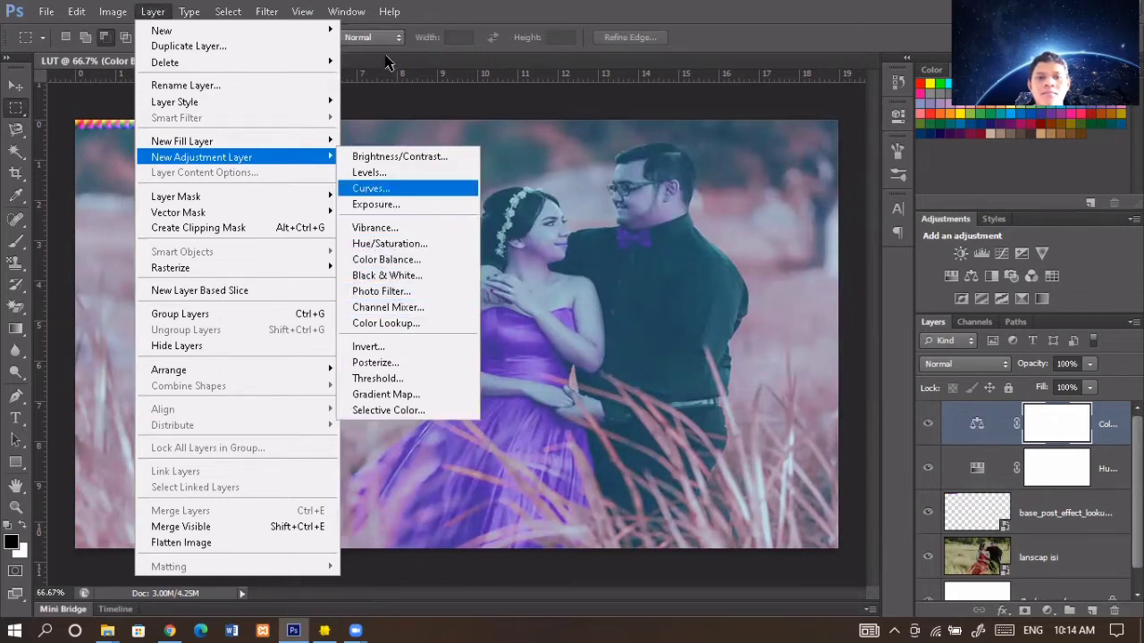
left_click(517, 9)
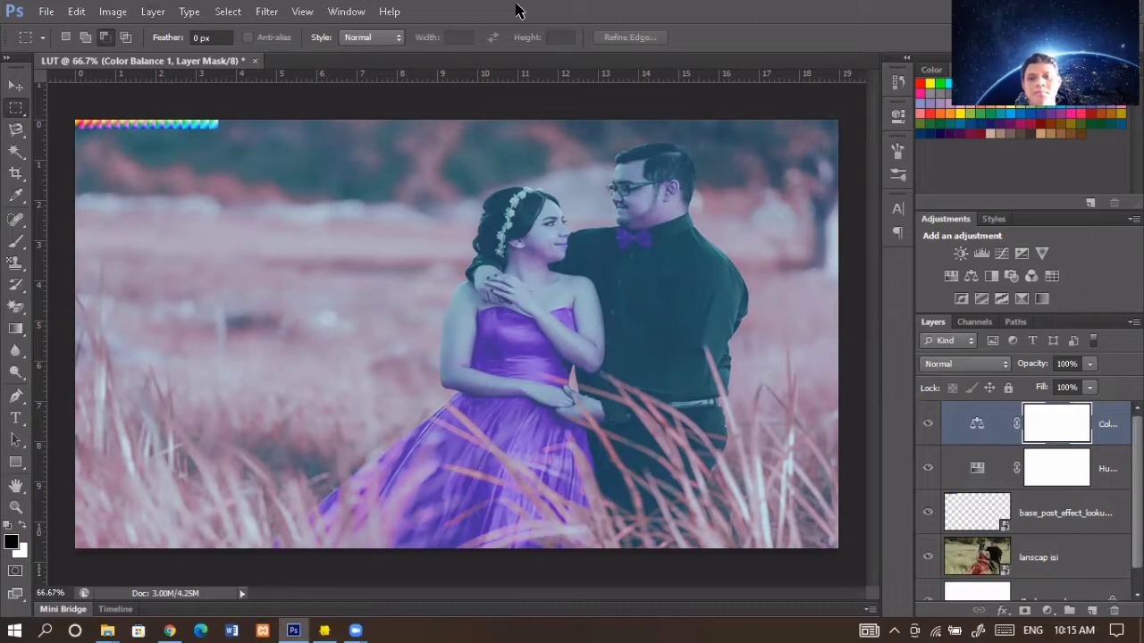
Create a layer group and move the Color Balance, Hue/Saturation, base lookup table and lanscap isi layers into it.
left_click(1068, 613)
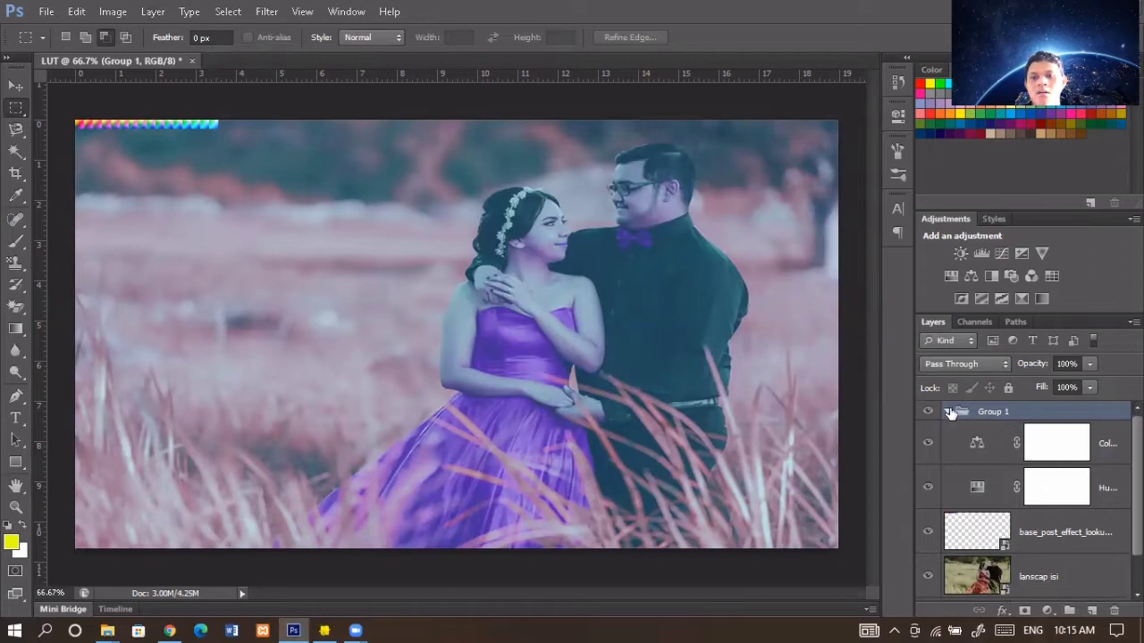
left_click(994, 454)
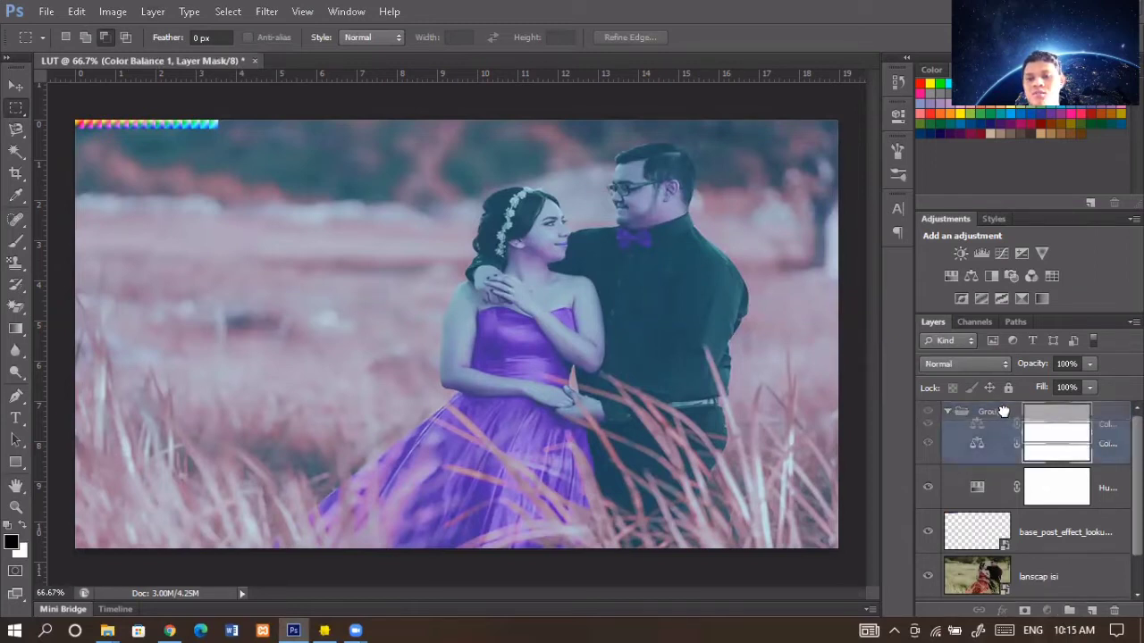
left_click(999, 465, "alt")
left_click_drag(996, 486, 1004, 412)
left_click_drag(1034, 540, 1022, 413)
left_click_drag(1039, 572, 1042, 411)
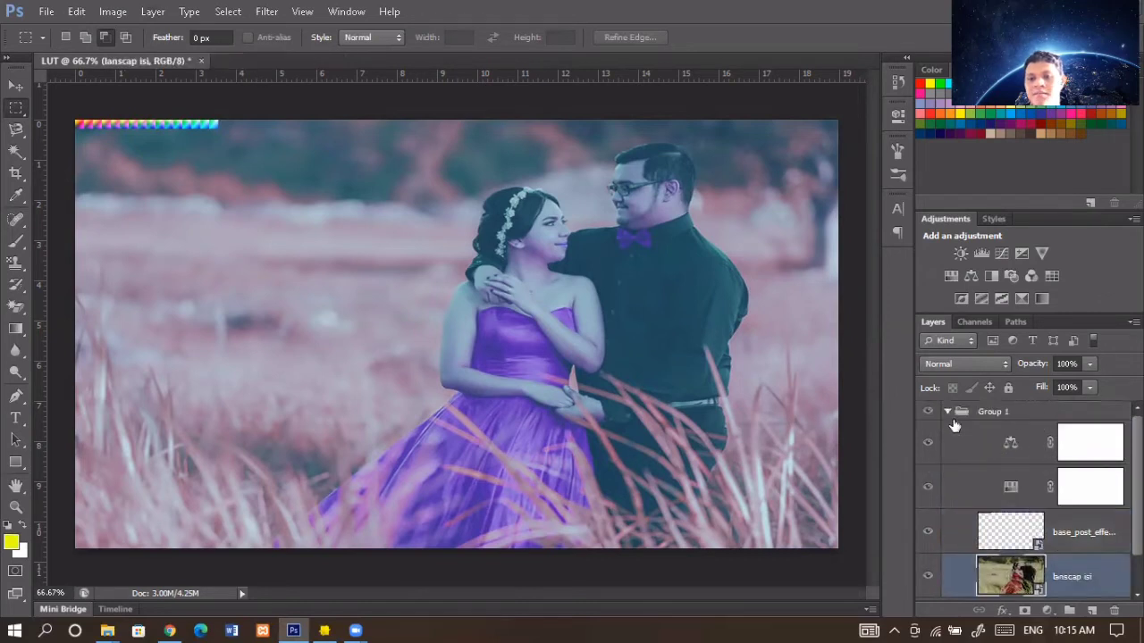
Collapse Group 1 and convert it to a smart object.
left_click(943, 410)
left_click(947, 411)
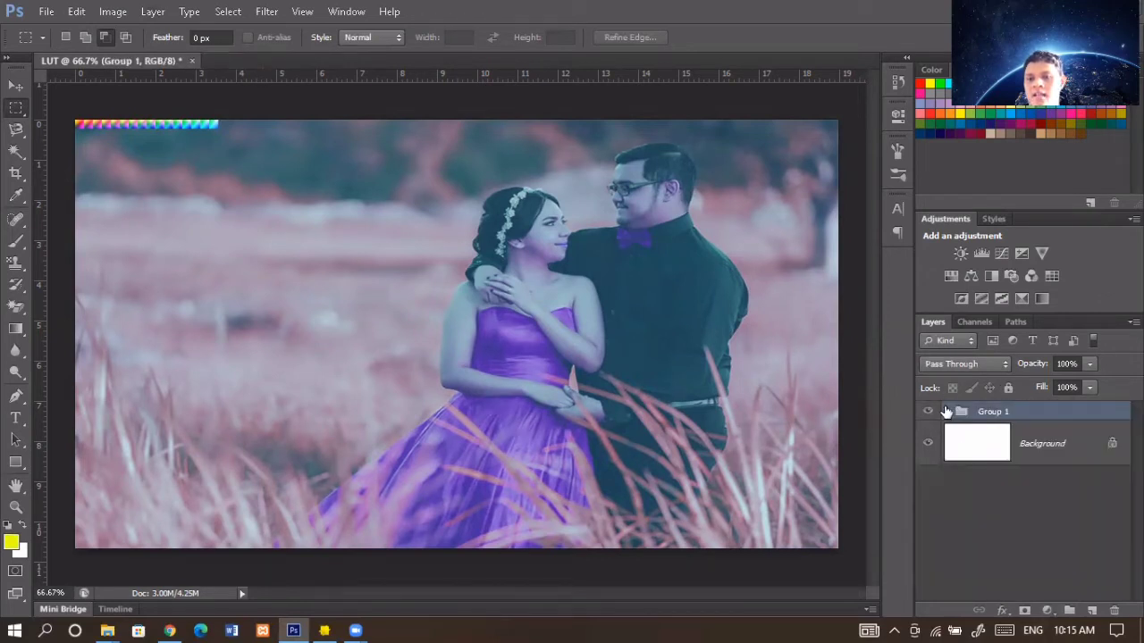
left_click(947, 411)
left_click(947, 411)
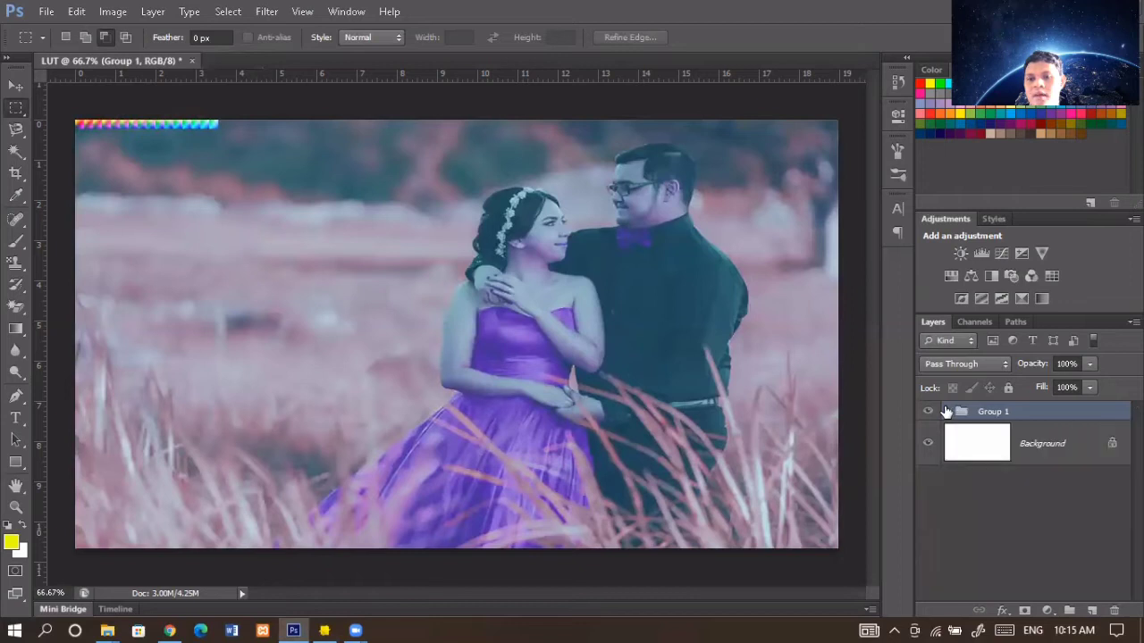
right_click(992, 425)
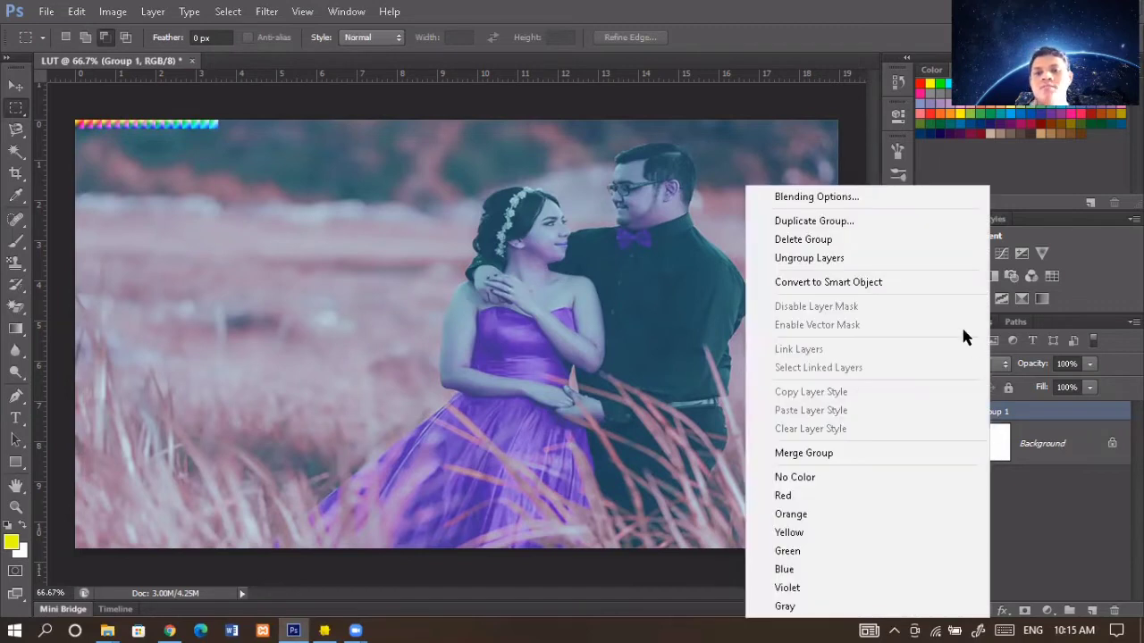
left_click(941, 291)
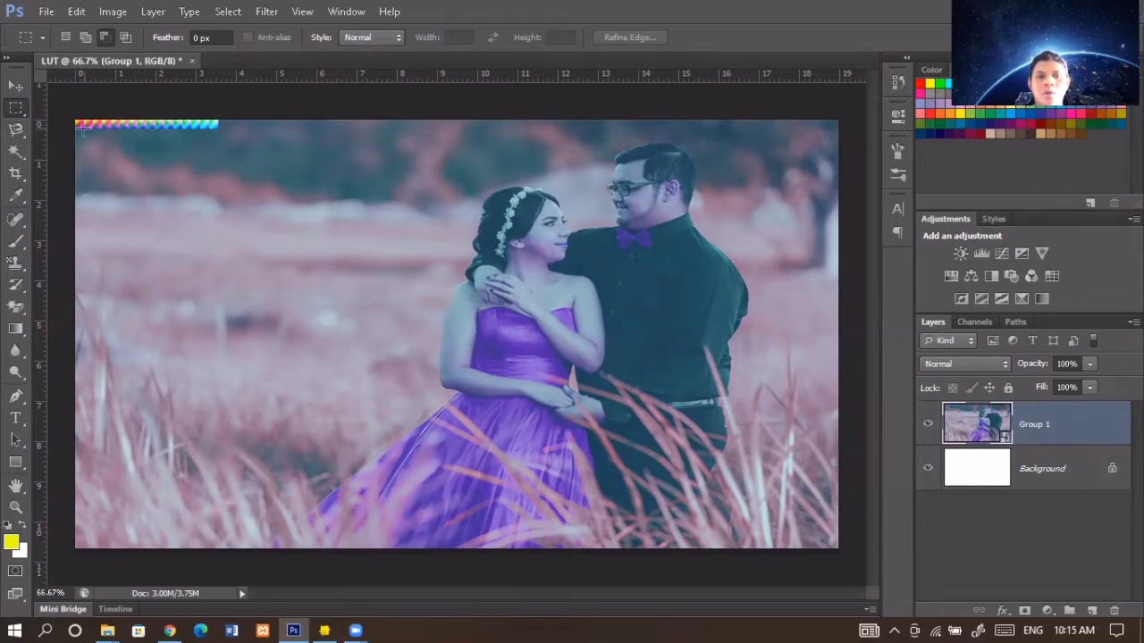
Crop the canvas to 256 x 16 pixels, anchored at its upper-left corner, and accept the clipping.
left_click(116, 10)
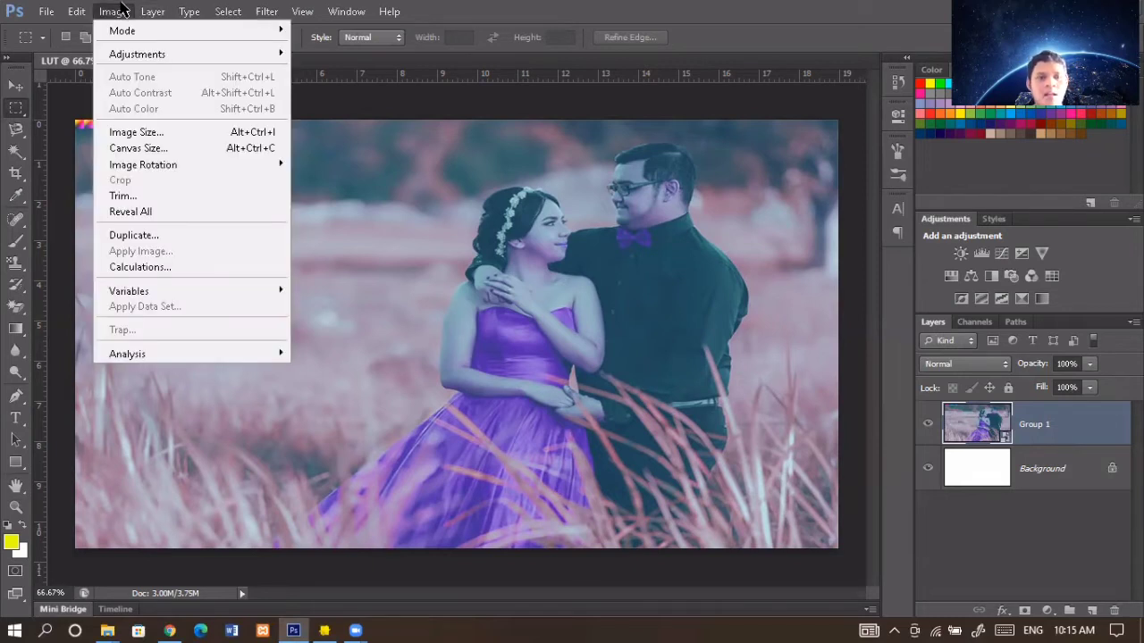
left_click(165, 149)
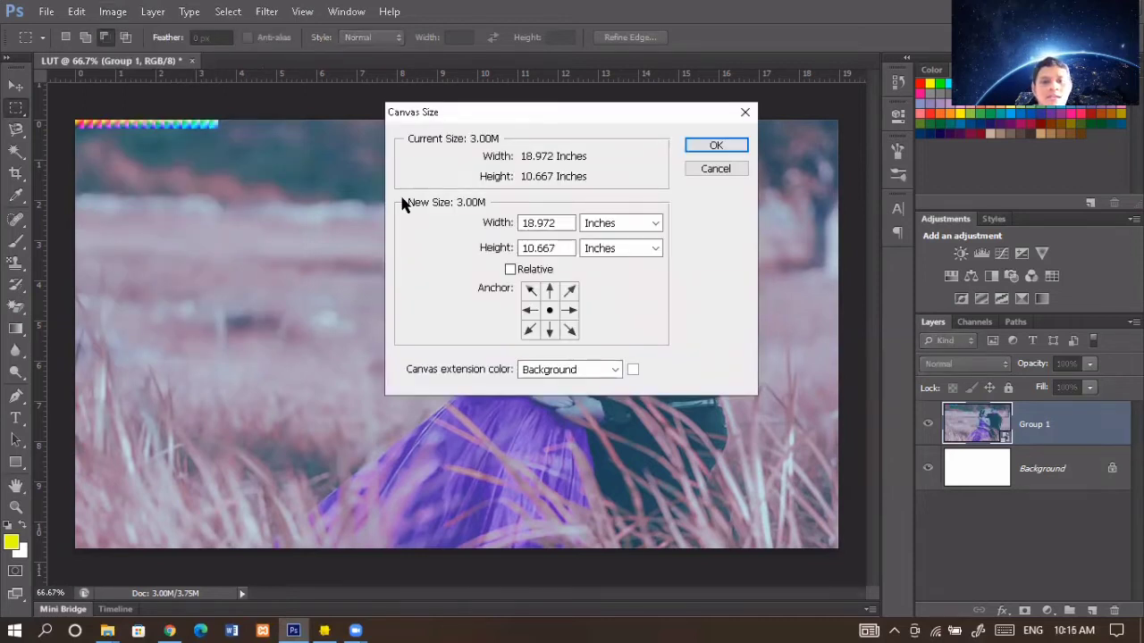
left_click(642, 229)
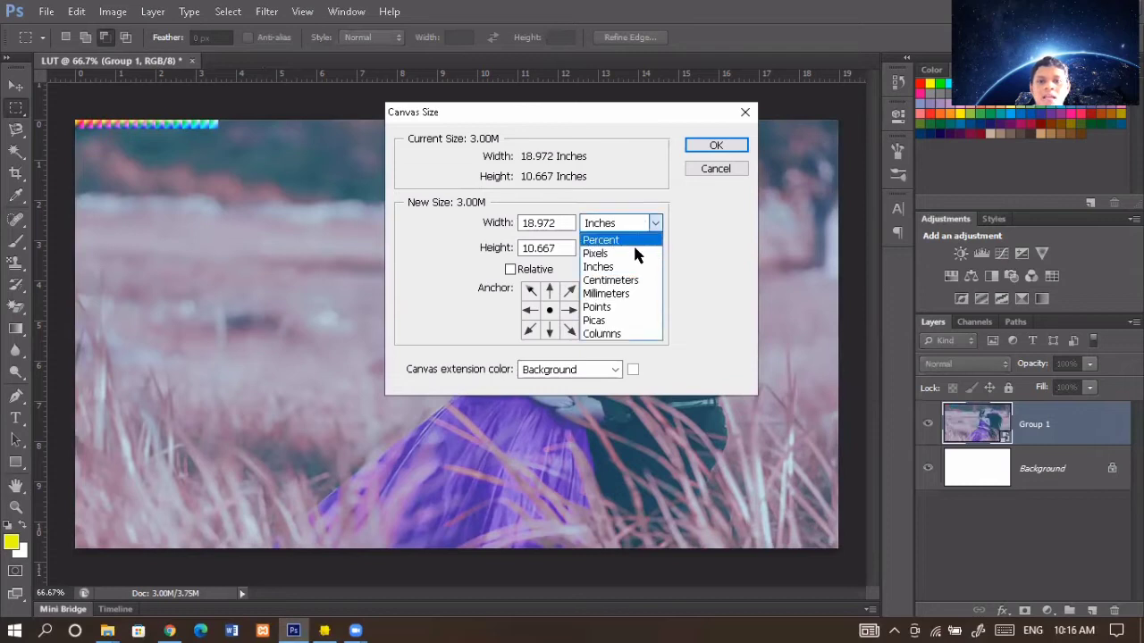
left_click(625, 253)
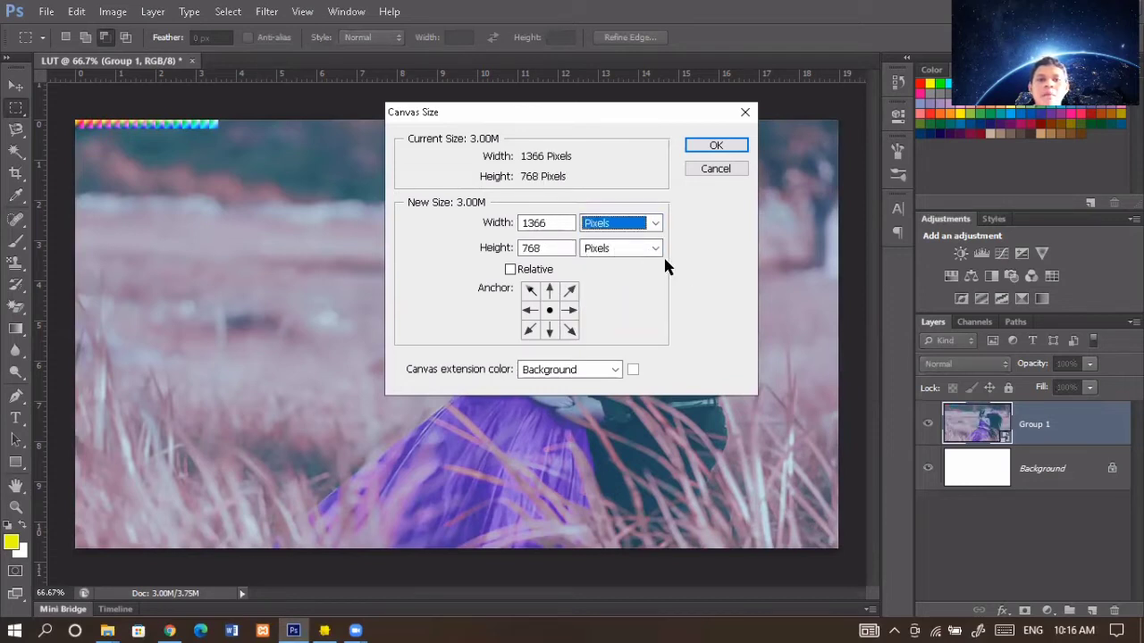
left_click_drag(554, 224, 505, 224)
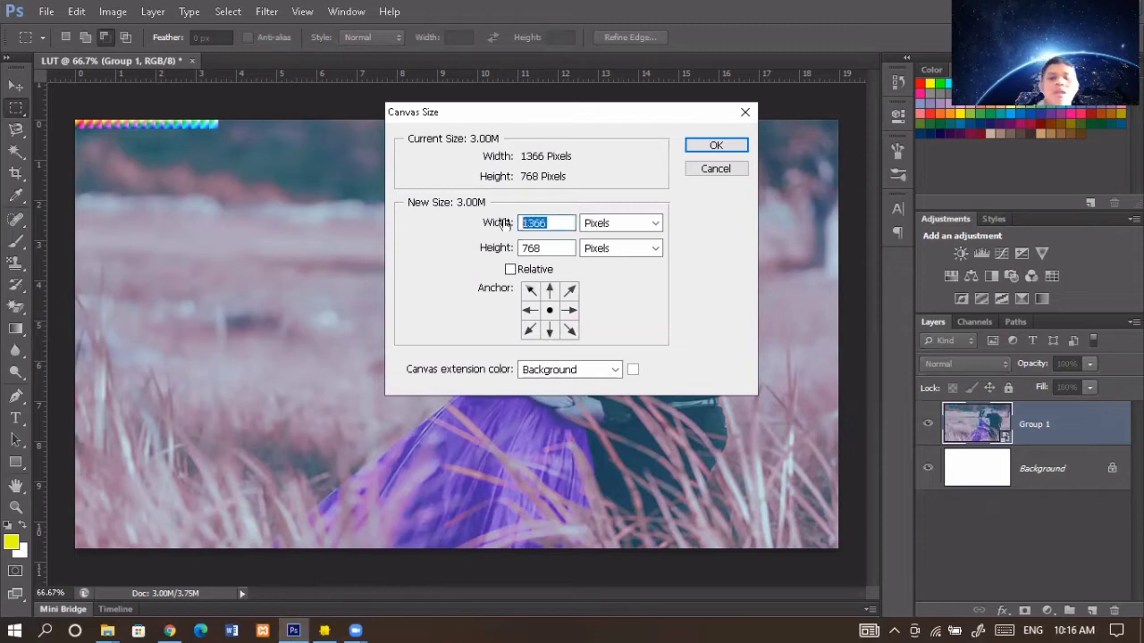
type("256")
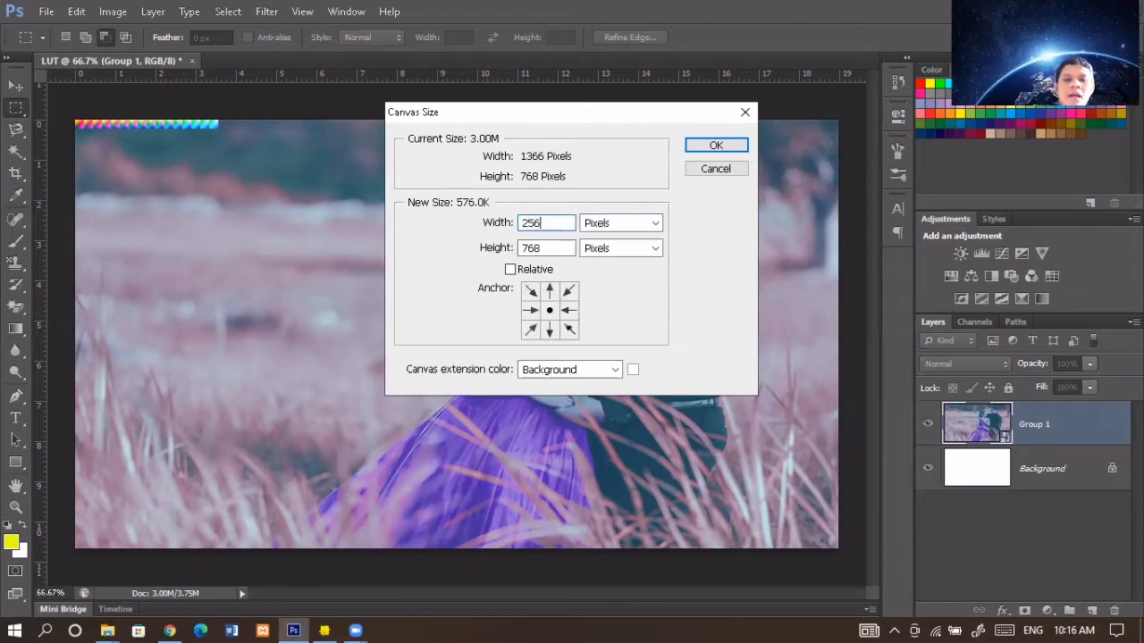
left_click_drag(559, 252, 506, 250)
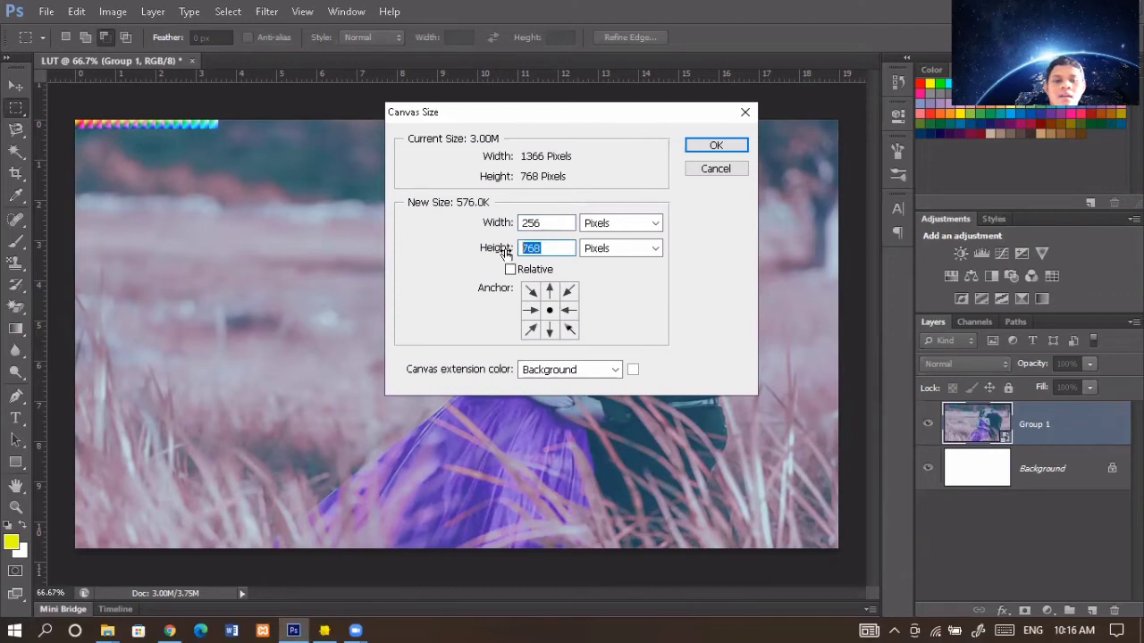
type("16")
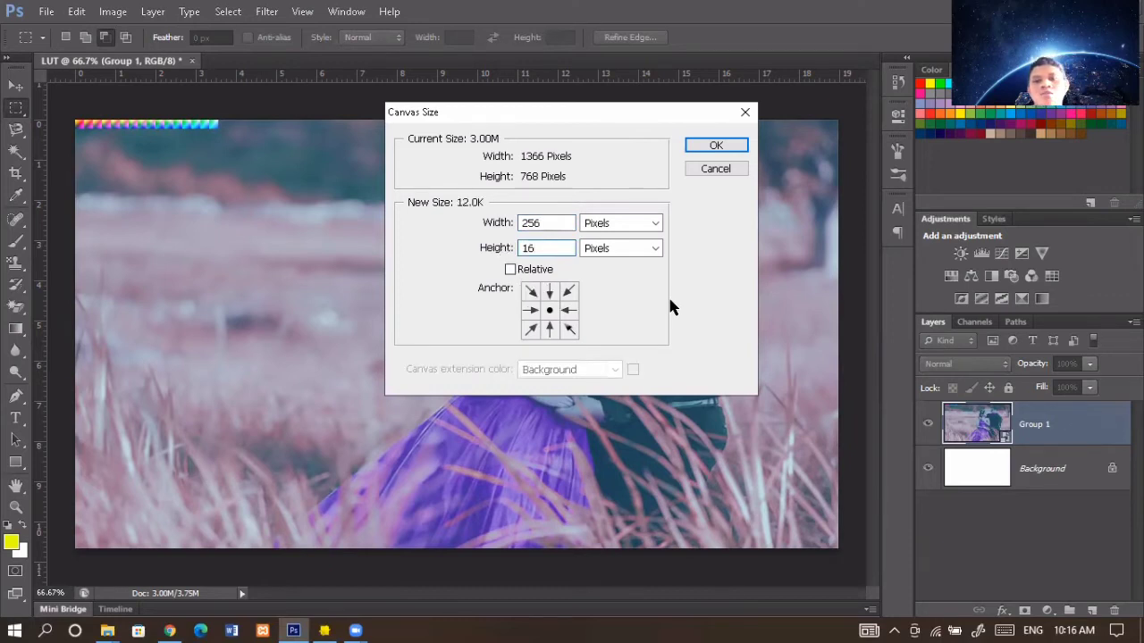
left_click(531, 292)
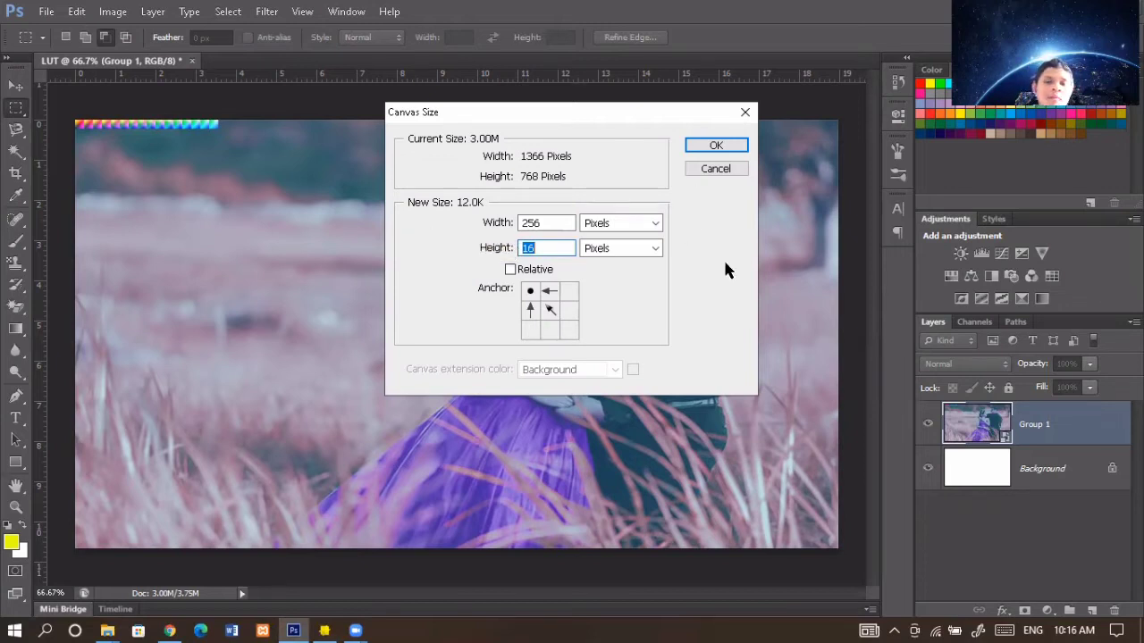
left_click(727, 145)
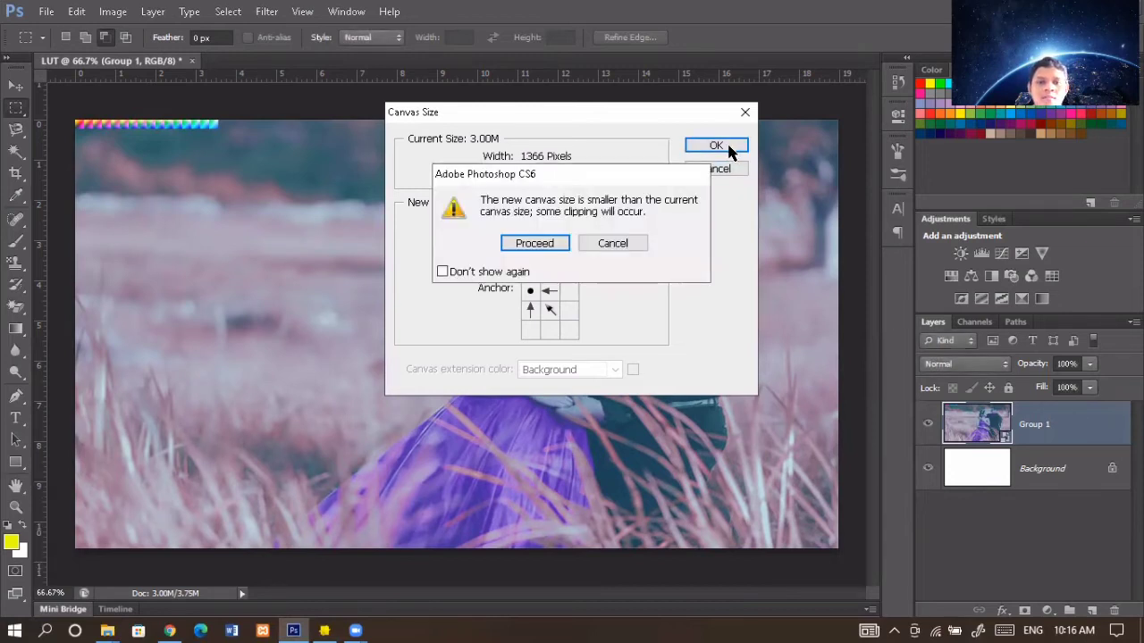
left_click(528, 245)
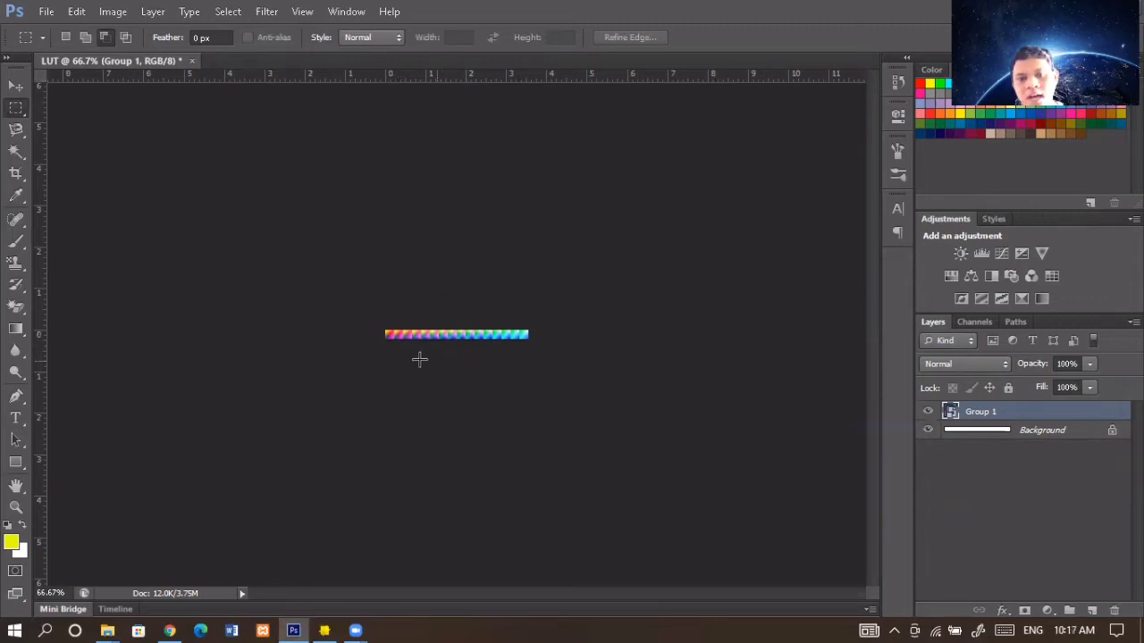
Save the cropped table as LUT.png in PNG format in the Tugas VIdeo folder, with Smallest / Slow compression and no interlacing.
left_click(40, 11)
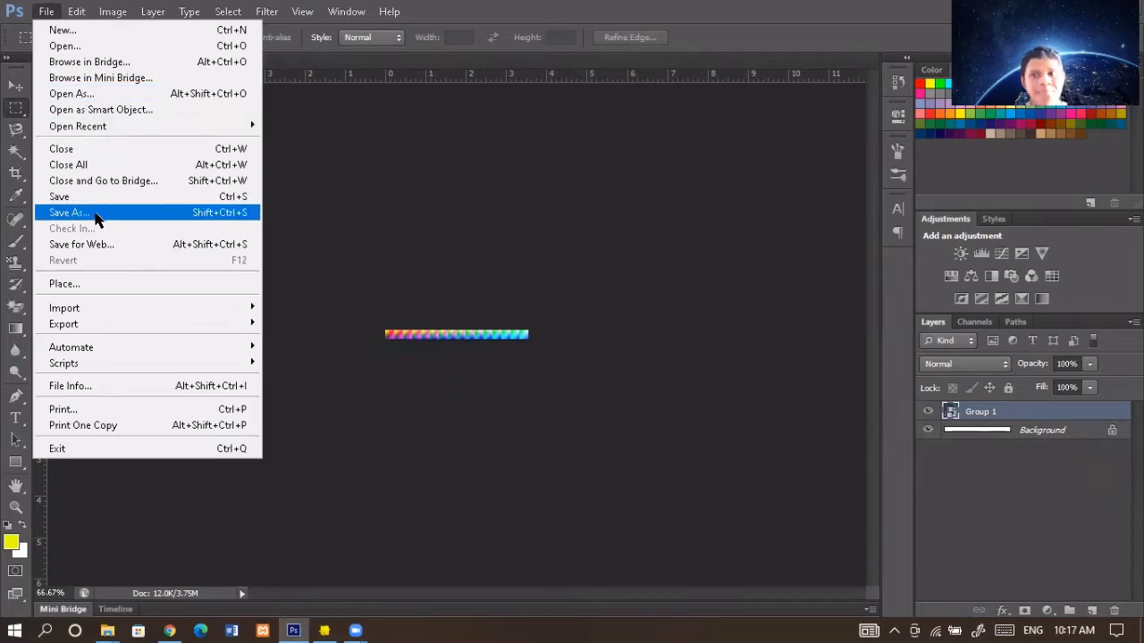
left_click(417, 185)
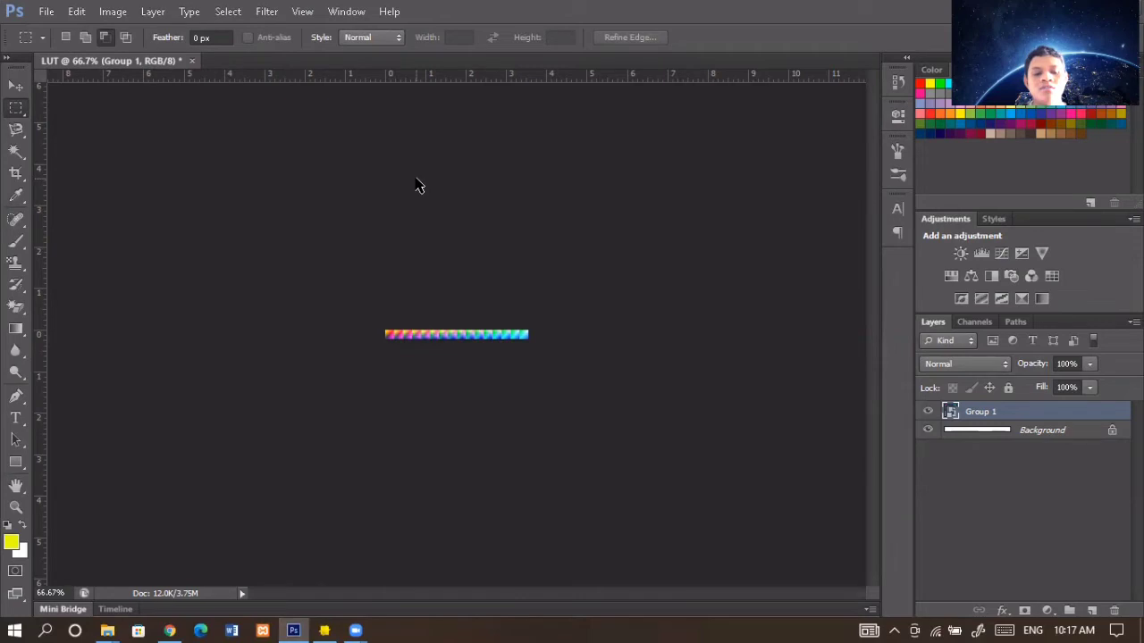
left_click(46, 11)
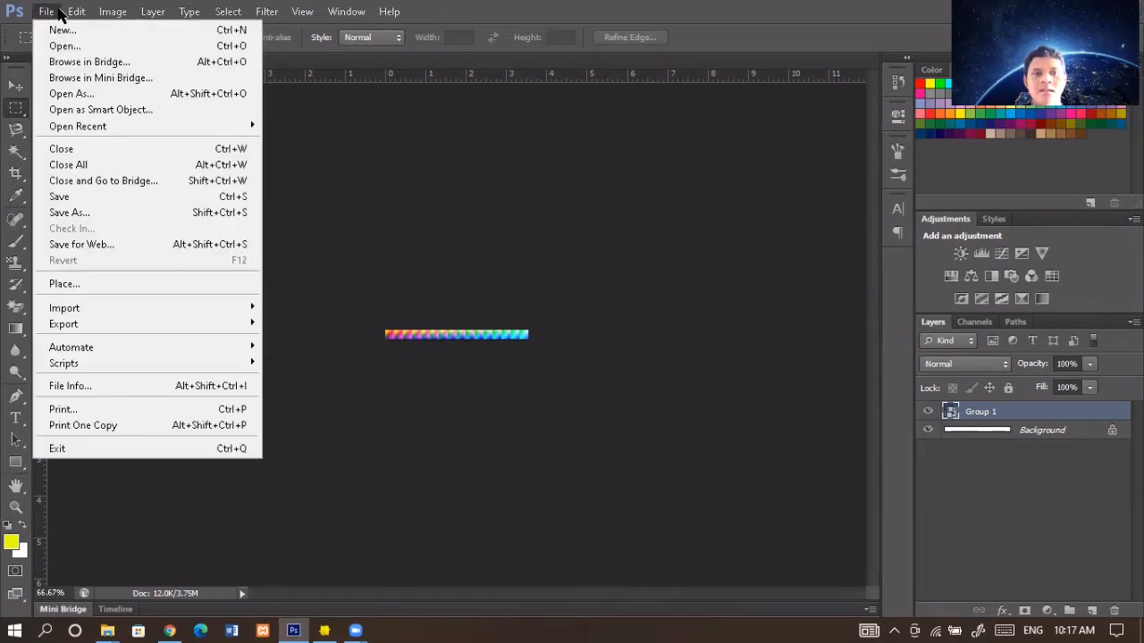
left_click(118, 215)
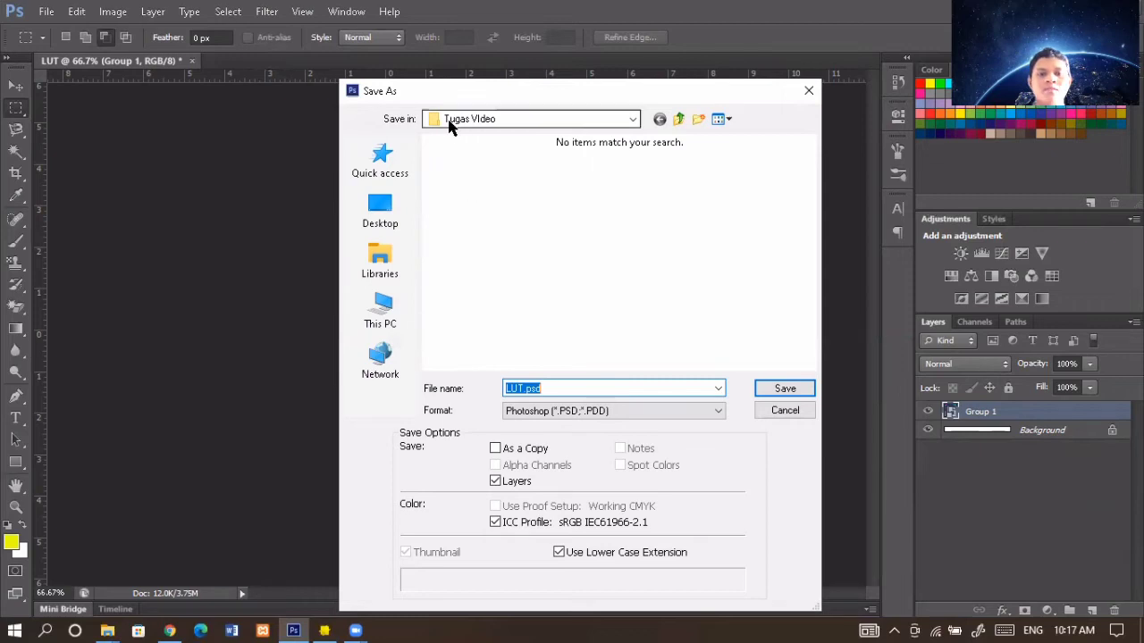
left_click(701, 410)
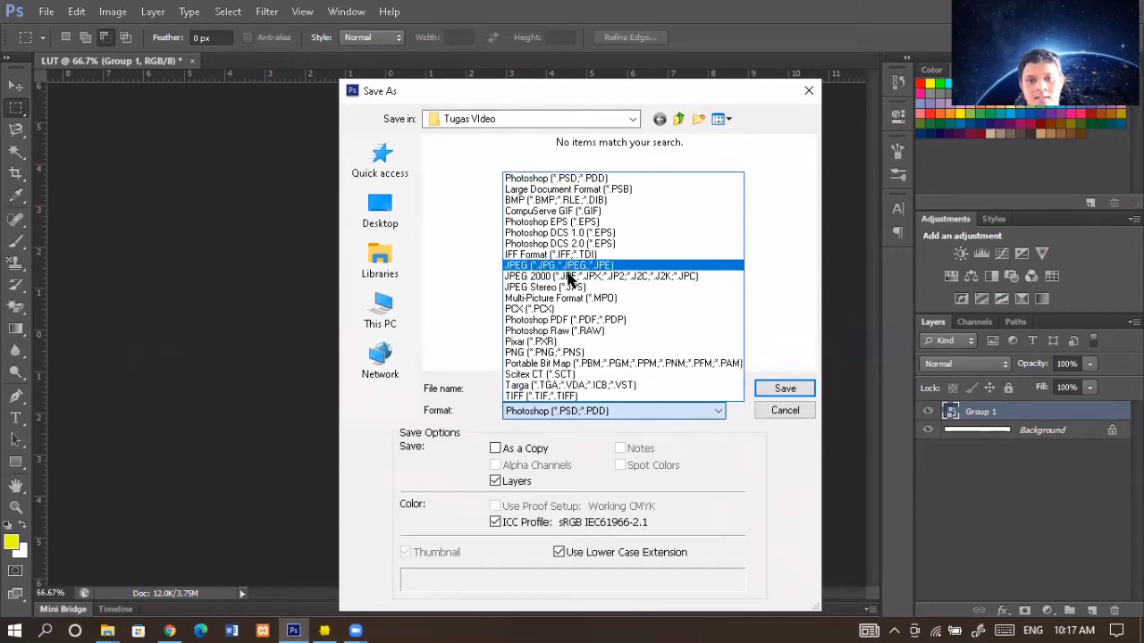
left_click(561, 354)
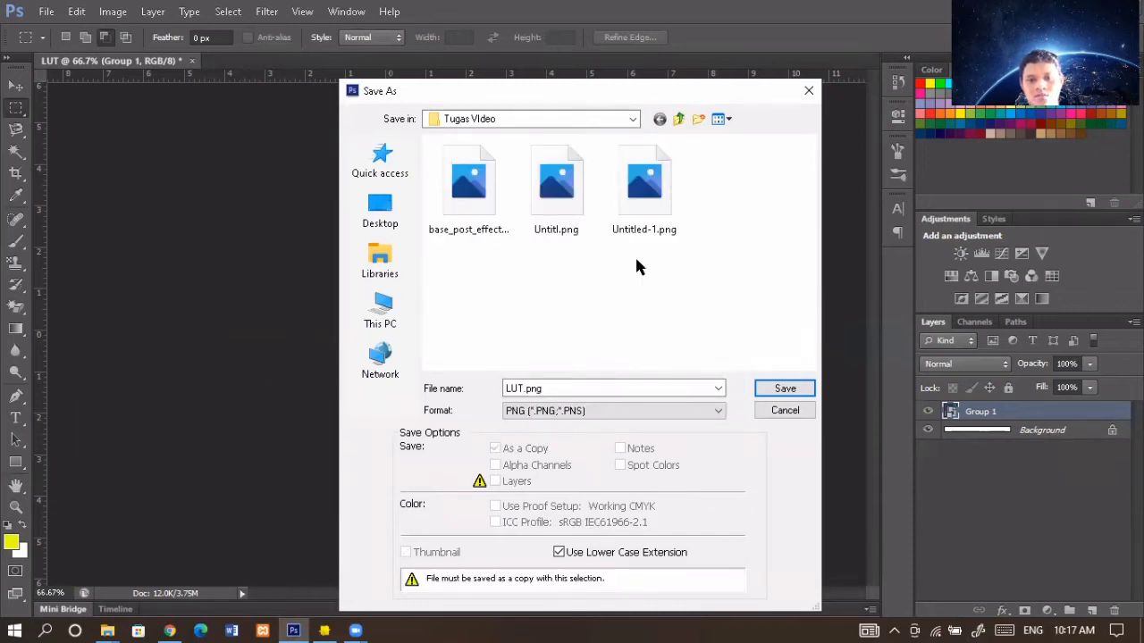
left_click(784, 391)
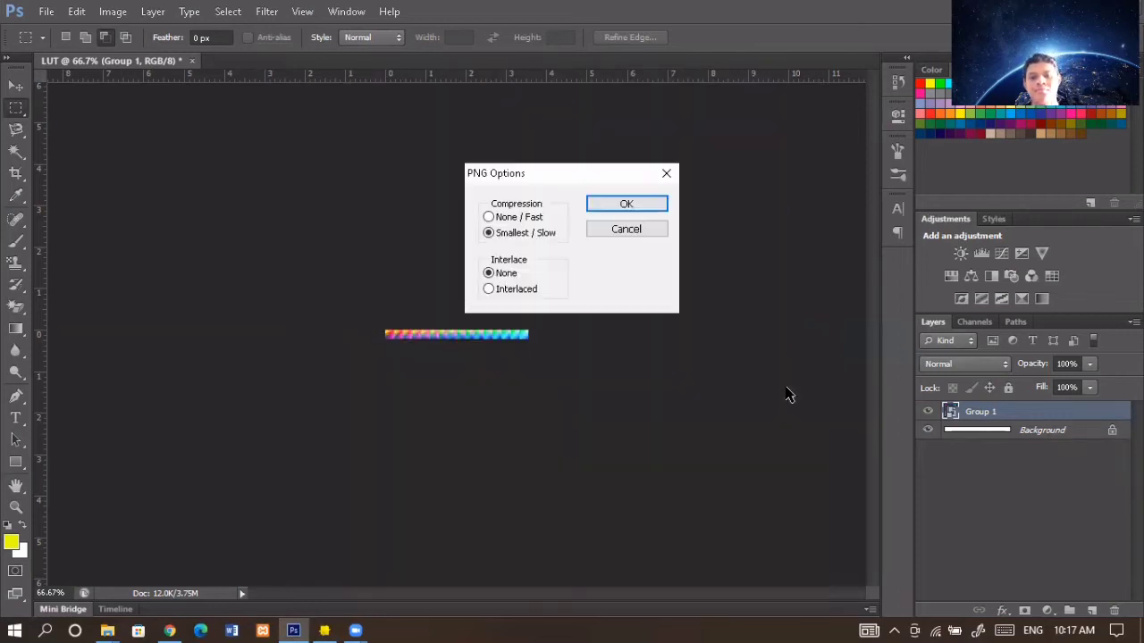
left_click(639, 205)
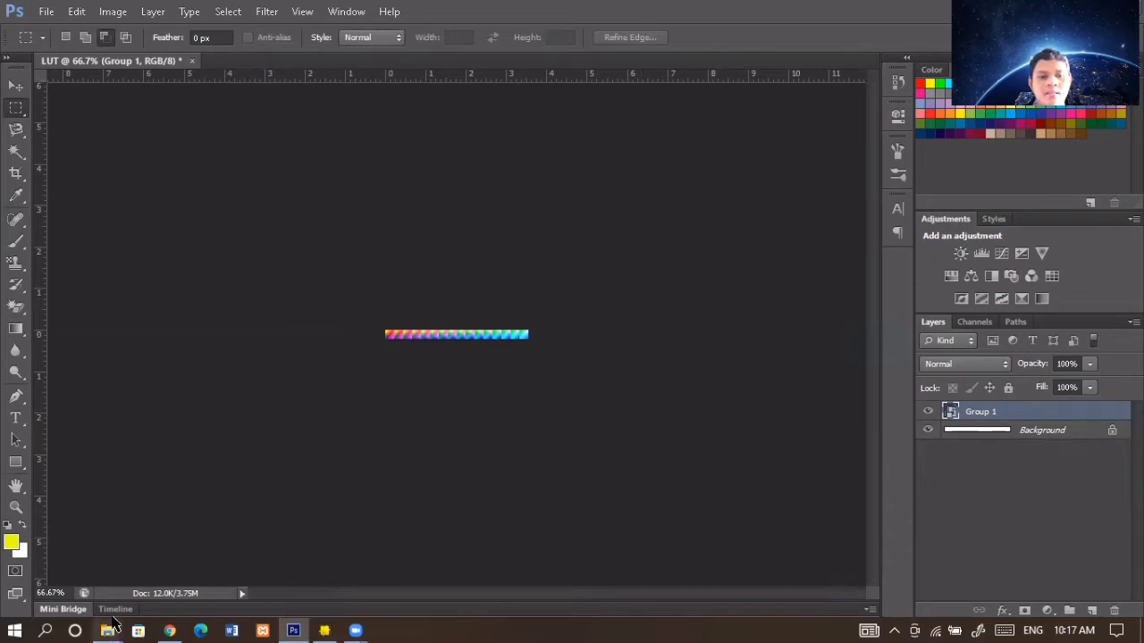
Switch to File Explorer and open LUT.png and base_post_effect_lookup_table_new232832.png from the Tugas VIdeo folder in separate Photos windows.
left_click(112, 623)
left_click(237, 551)
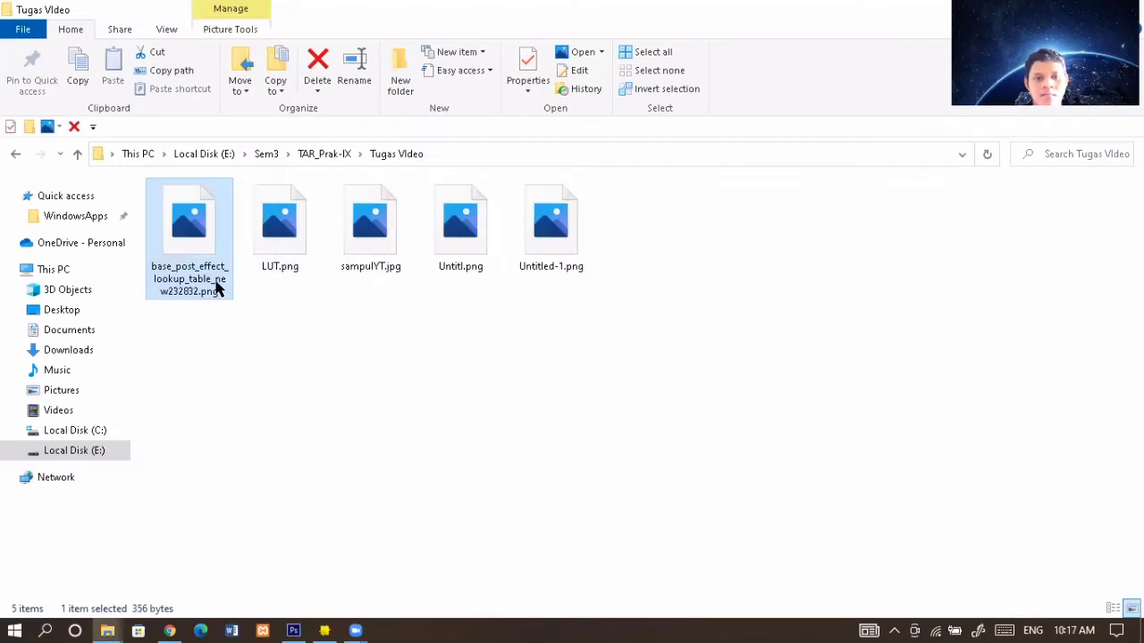
double_click(258, 241)
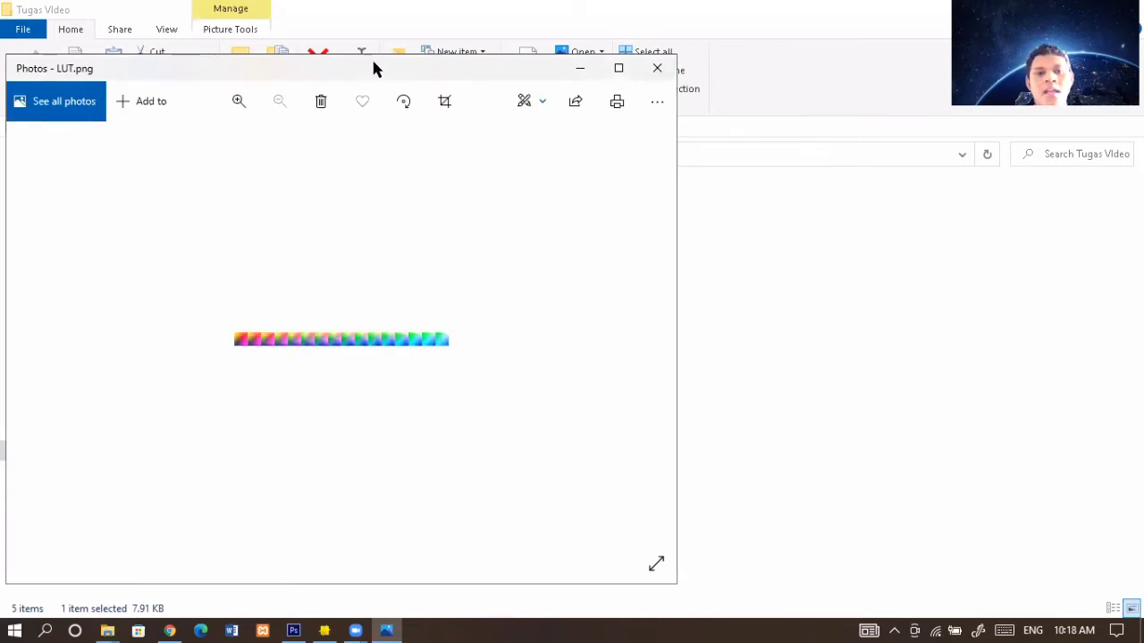
left_click_drag(374, 62, 832, 35)
left_click(191, 227)
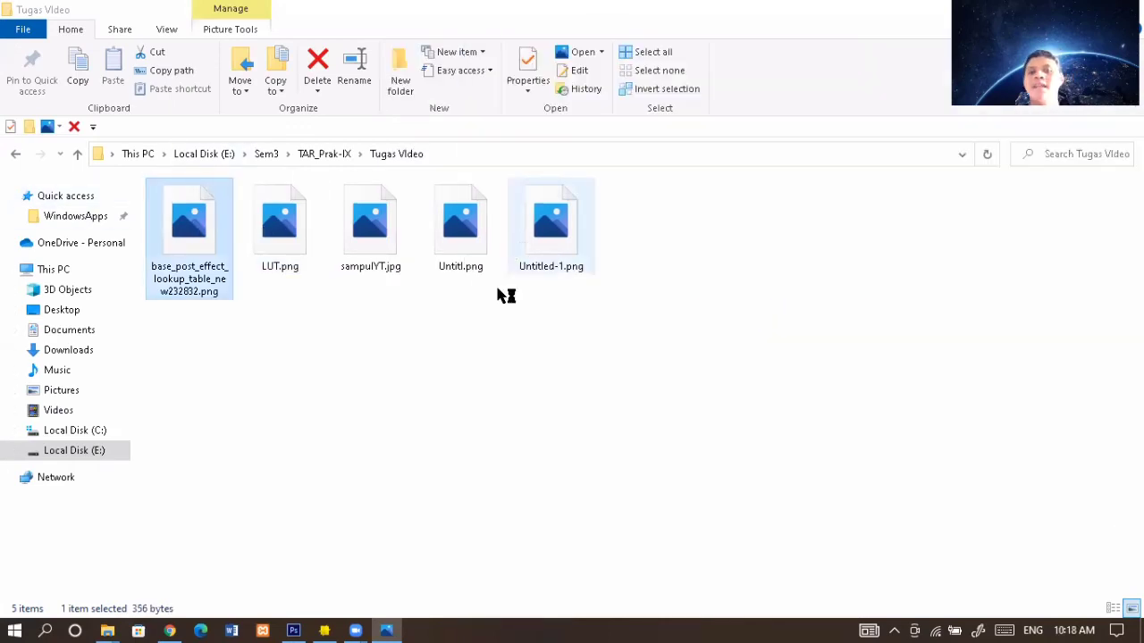
mouse_move(384, 627)
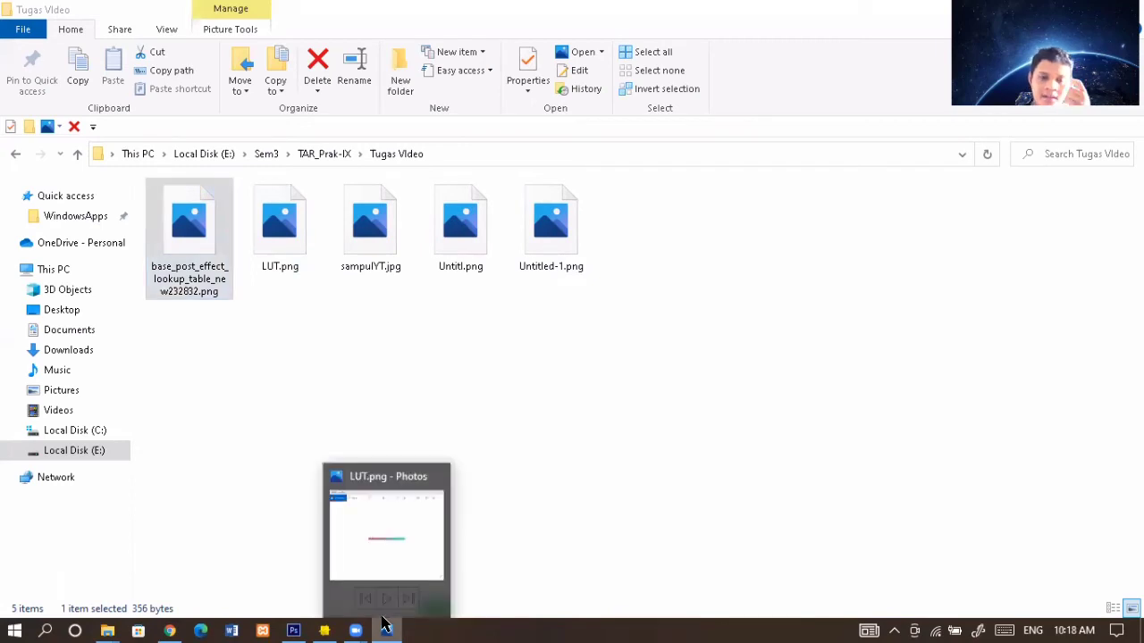
left_click(347, 547)
Compare the base lookup table with LUT.png by arranging their windows side by side, and close both images.
left_click_drag(462, 174, 653, 194)
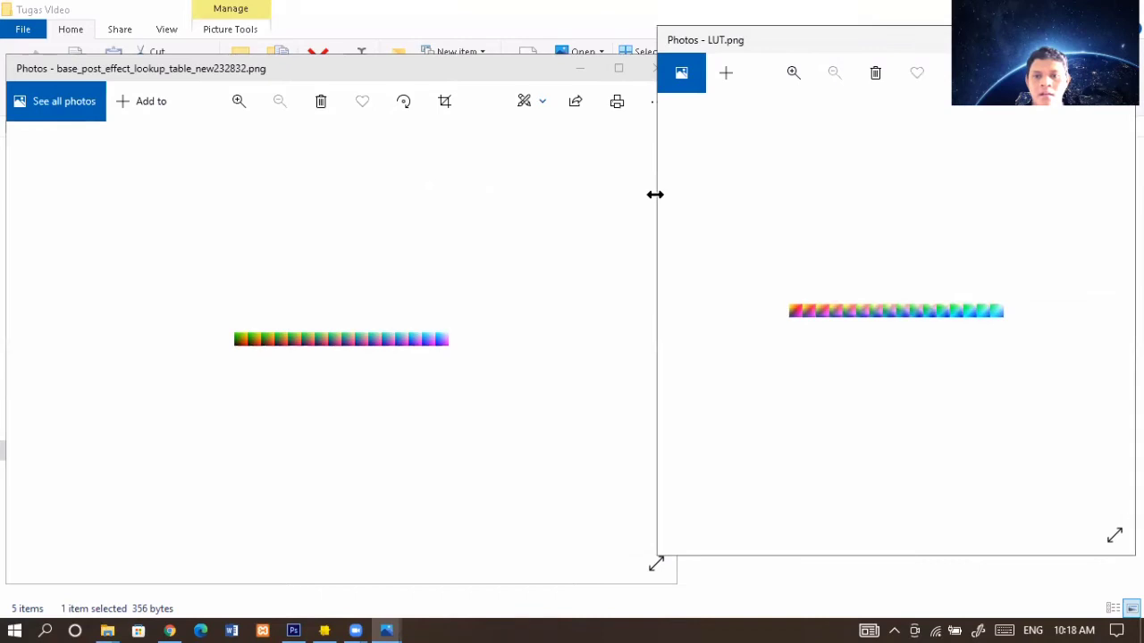
left_click(511, 62)
left_click_drag(508, 51, 505, 24)
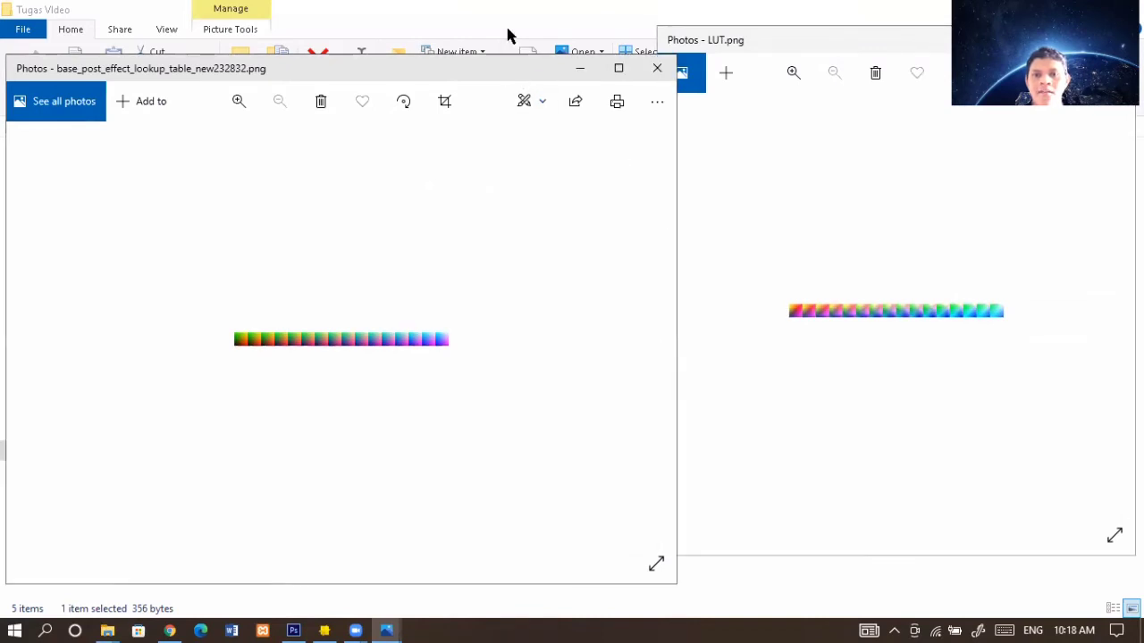
scroll(614, 202, "down", 1)
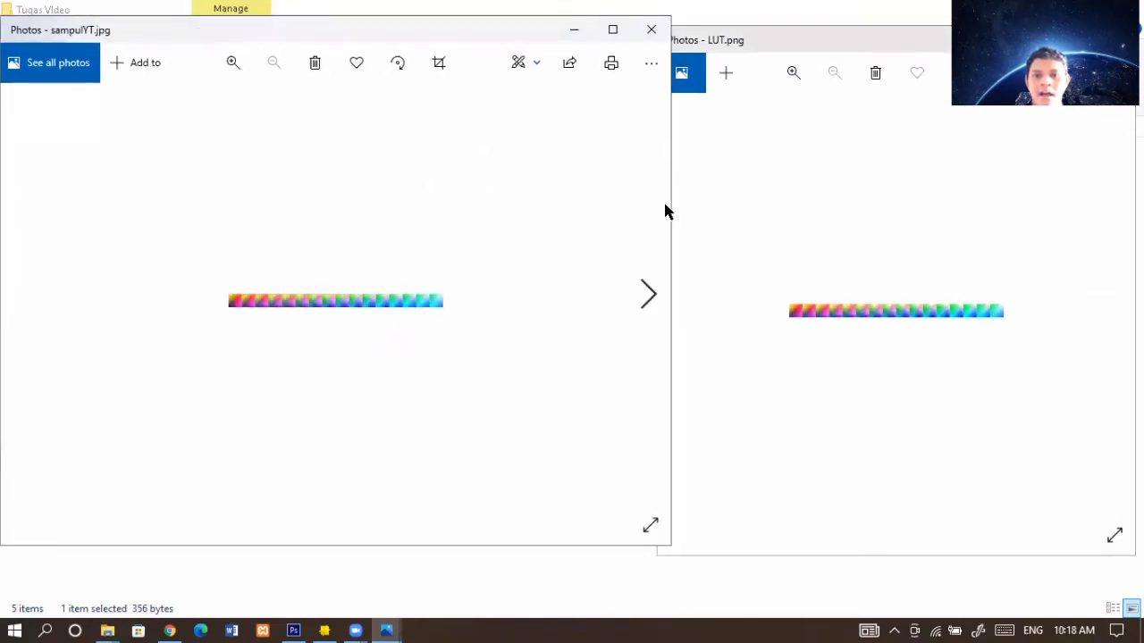
left_click(7, 302)
left_click(7, 302)
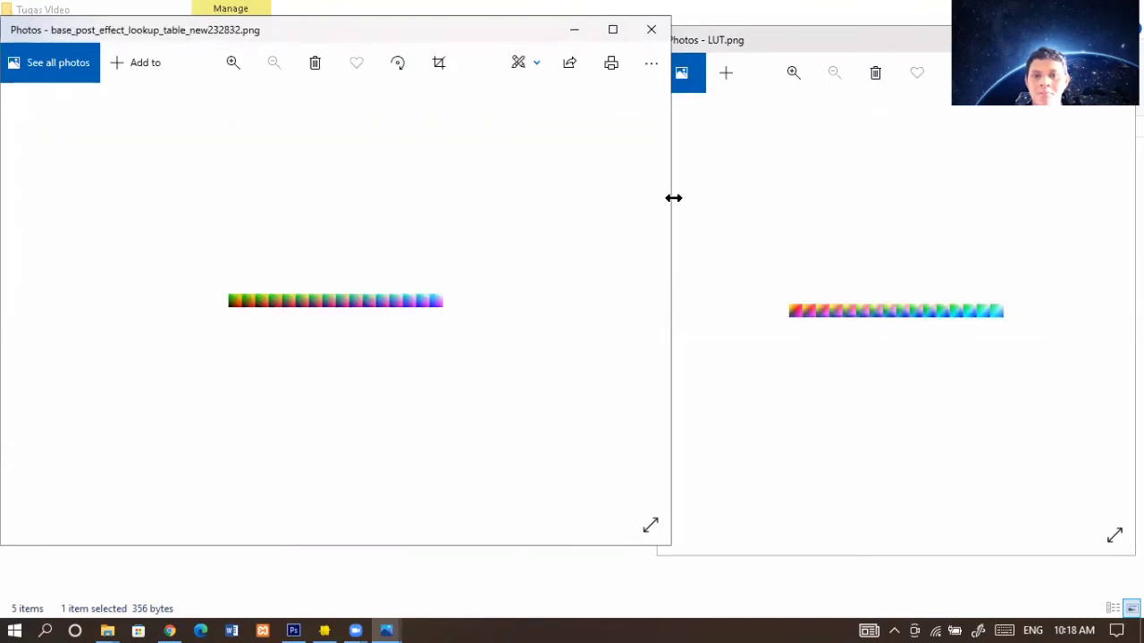
left_click_drag(673, 198, 624, 199)
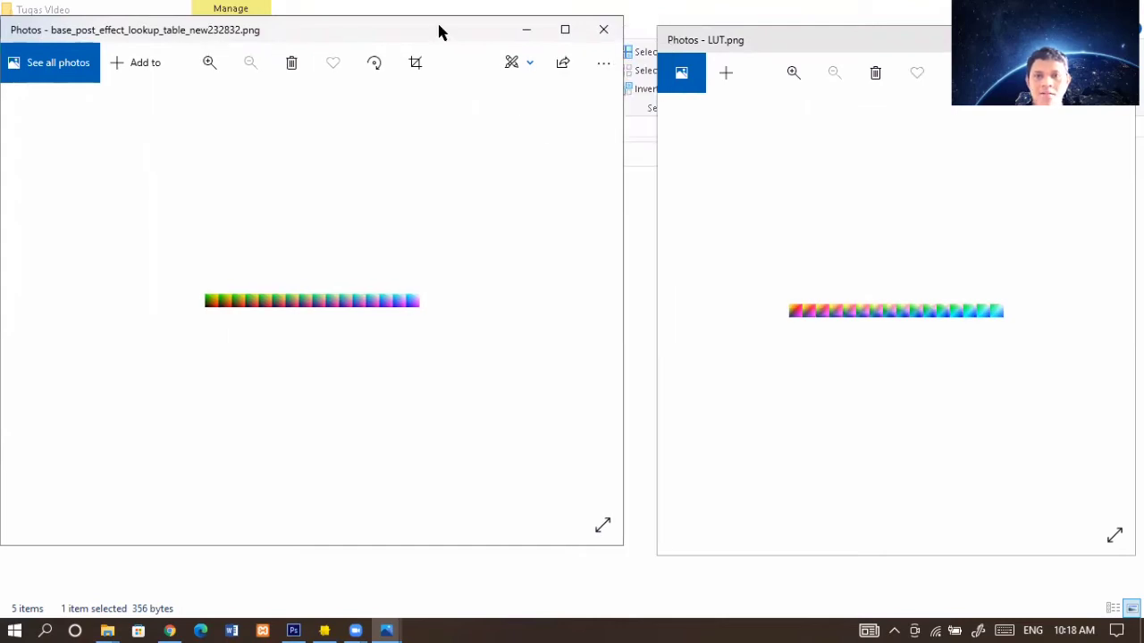
left_click_drag(438, 32, 465, 43)
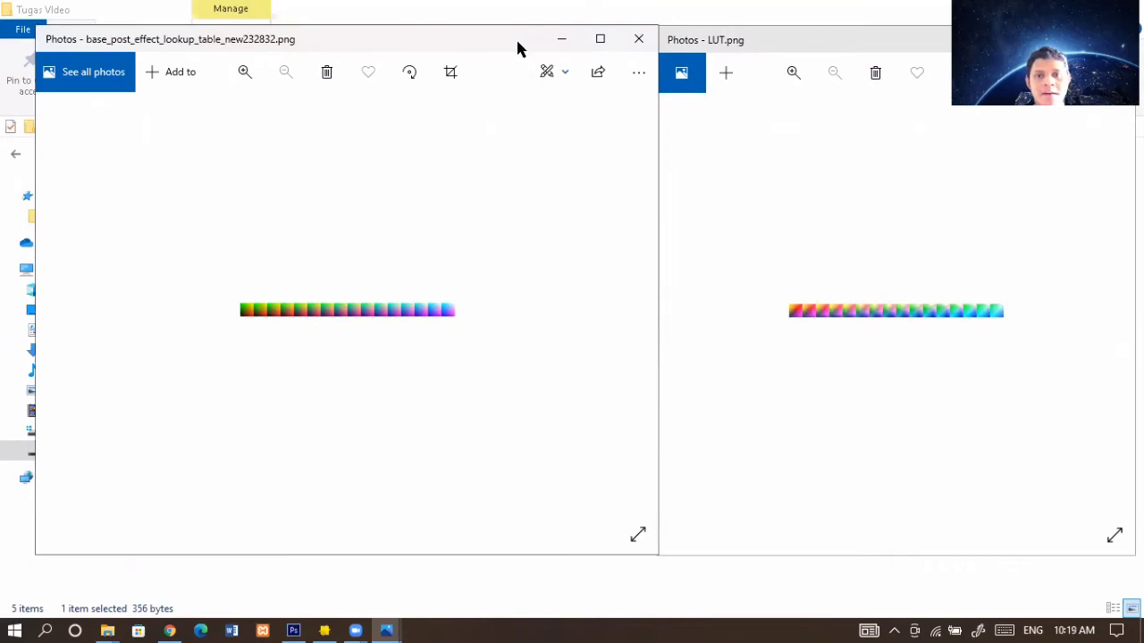
left_click_drag(515, 46, 457, 44)
left_click(581, 38)
left_click_drag(731, 42, 463, 45)
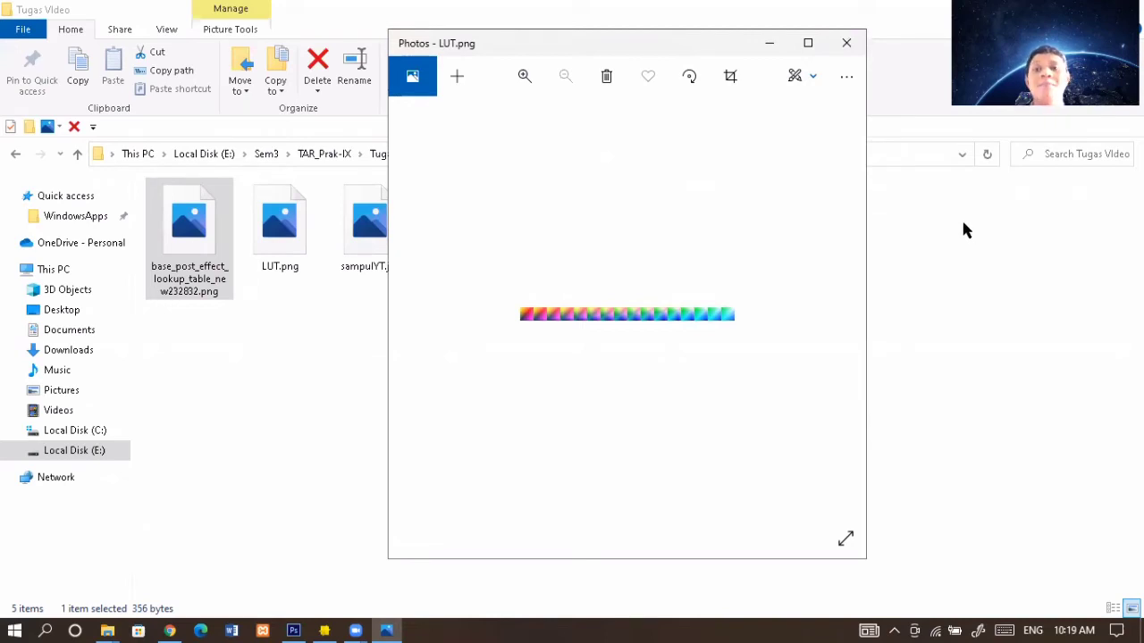
left_click(848, 45)
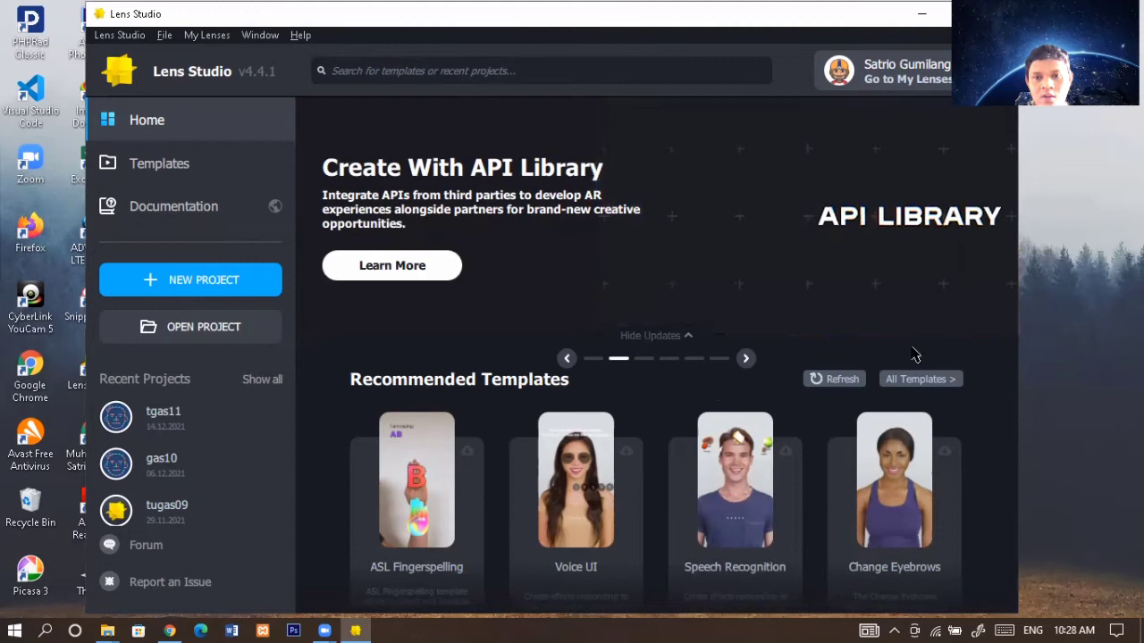
Create a new empty project from the Lens Studio home screen.
scroll(971, 411, "down", 1)
scroll(947, 415, "down", 2)
scroll(907, 418, "up", 1)
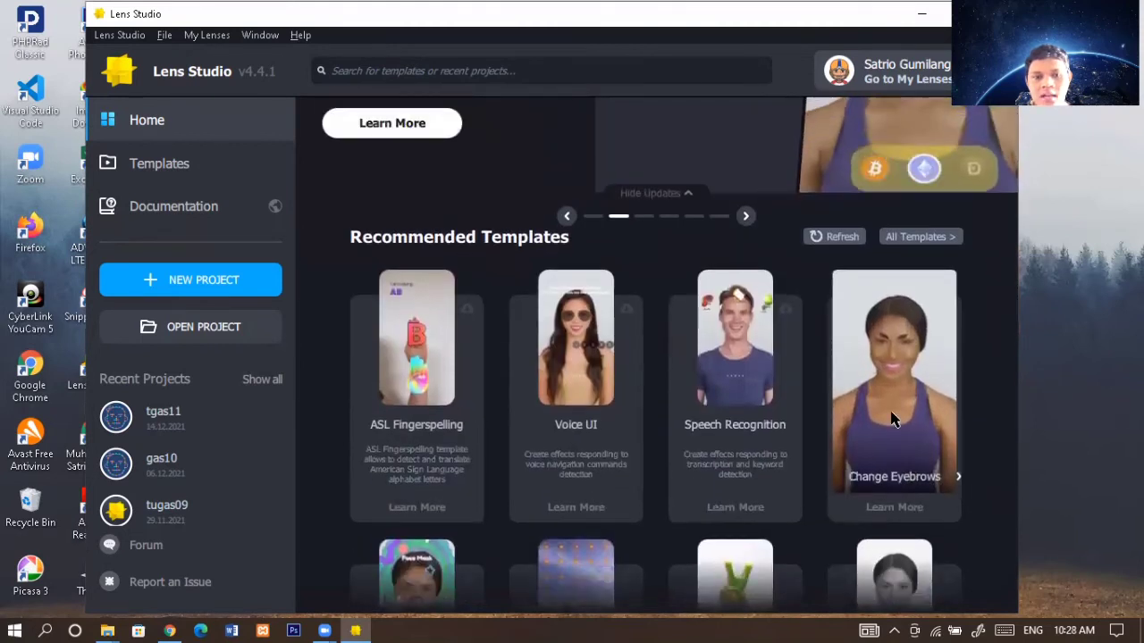
scroll(678, 324, "up", 2)
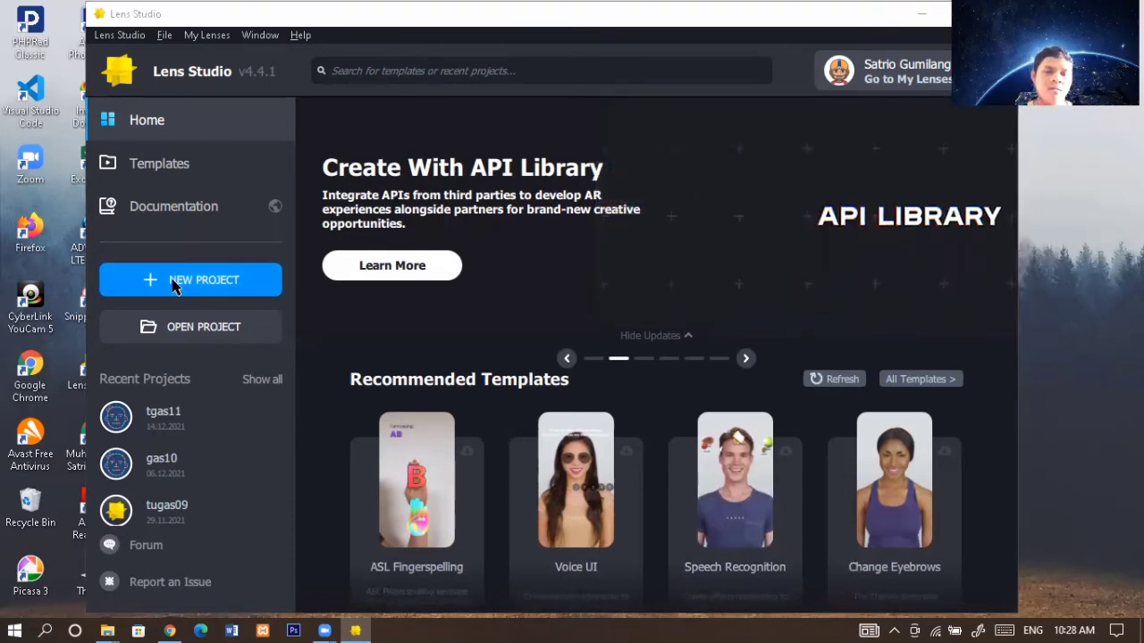
left_click(175, 282)
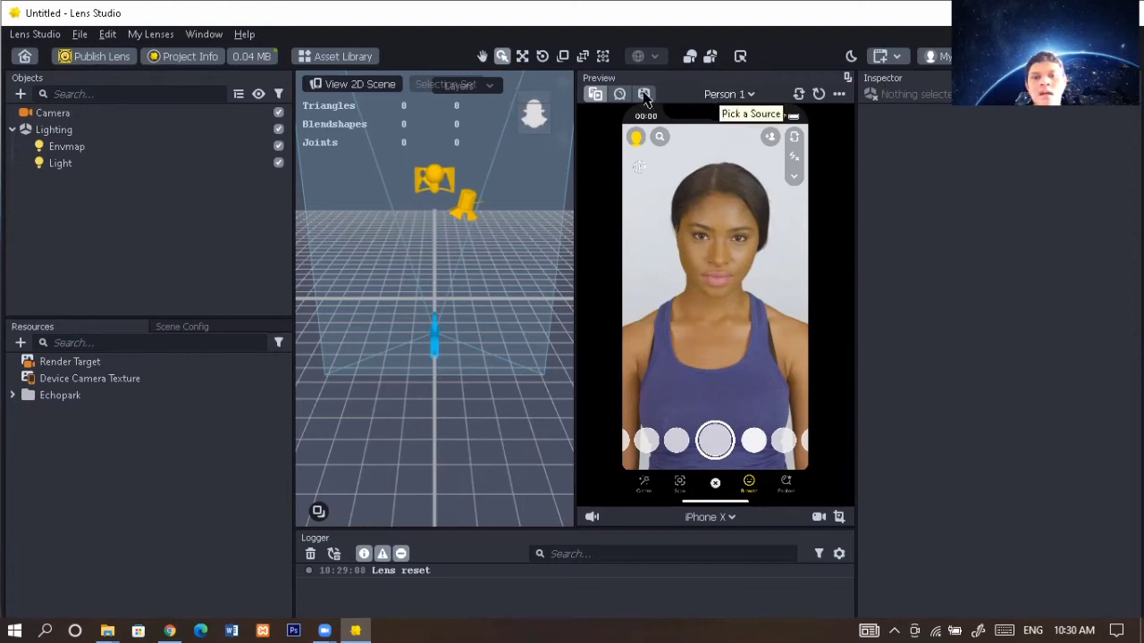
Try Person 2, Person 3 and Person 4 one after another as the preview source.
left_click(732, 94)
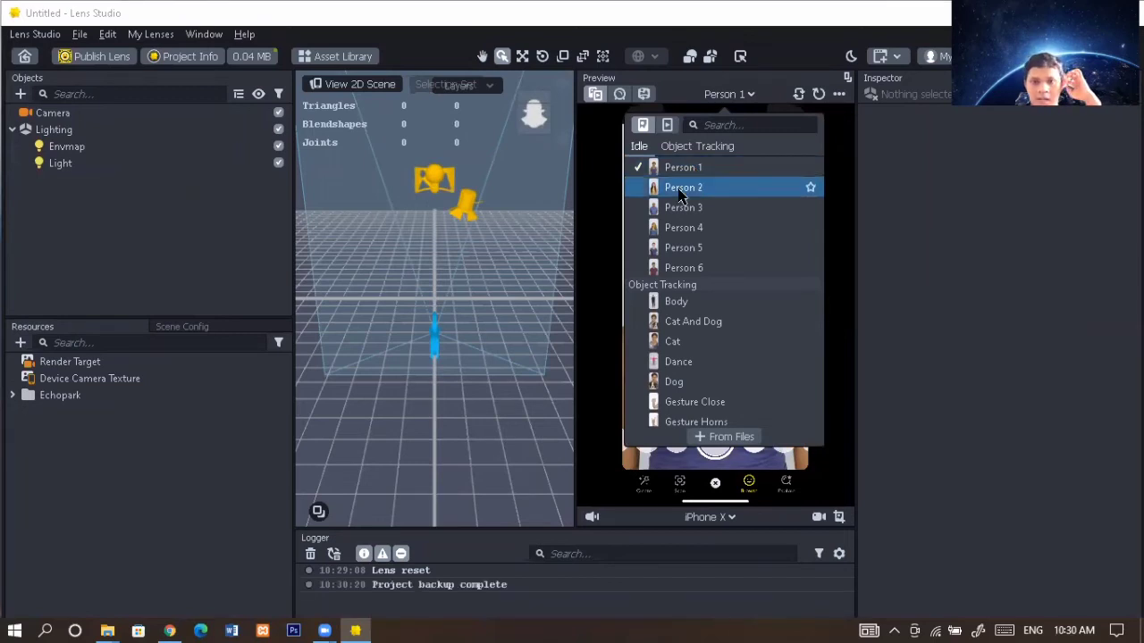
left_click(679, 188)
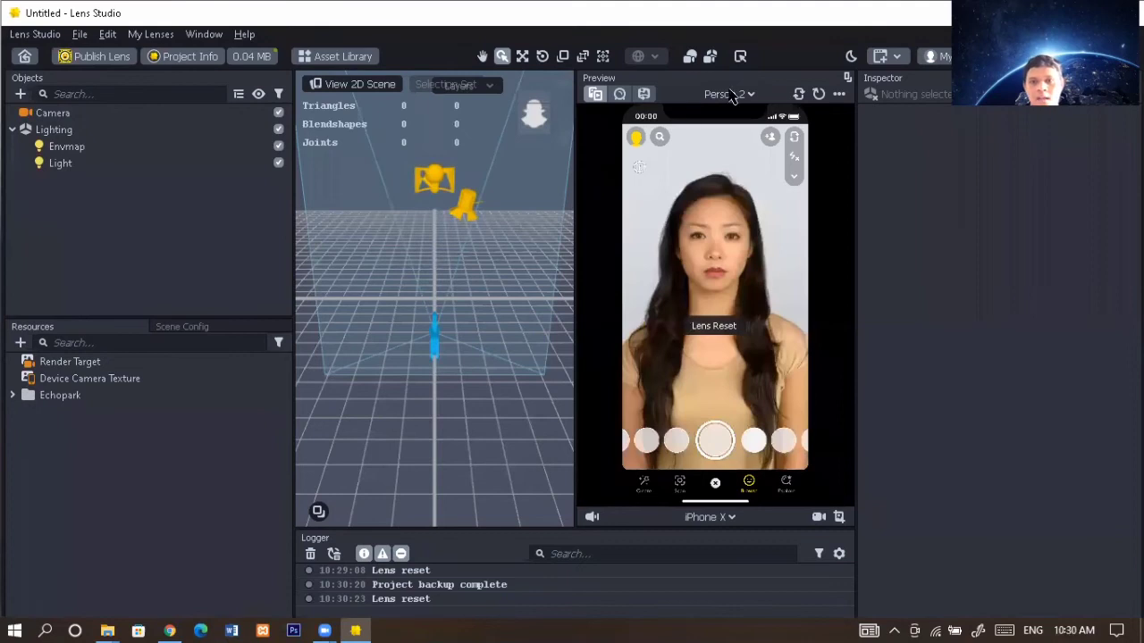
left_click(729, 94)
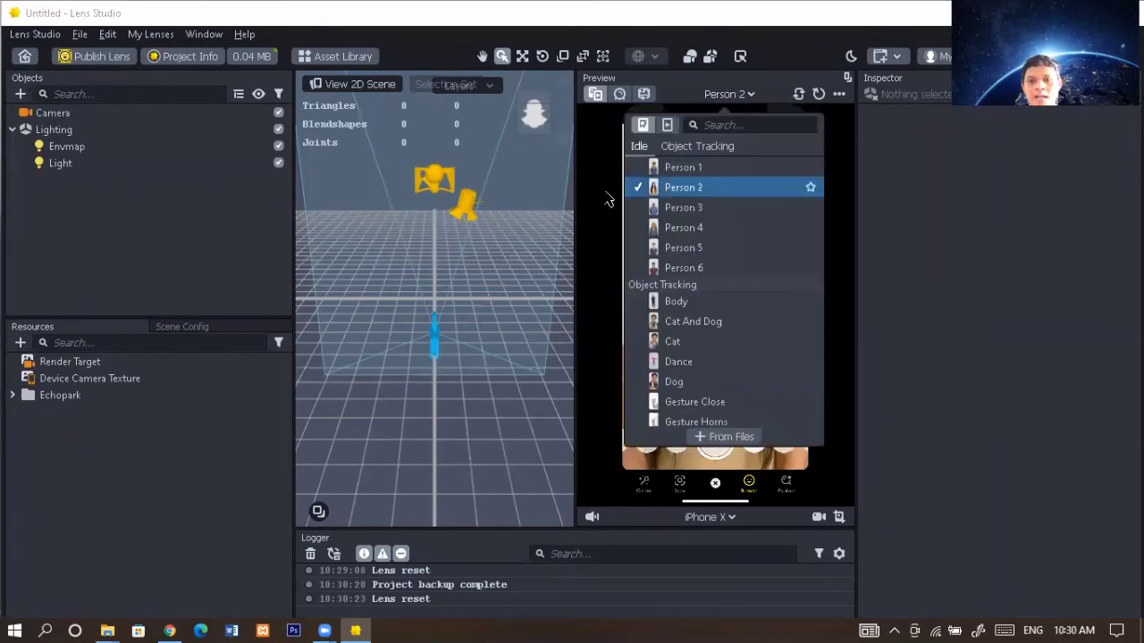
left_click(684, 167)
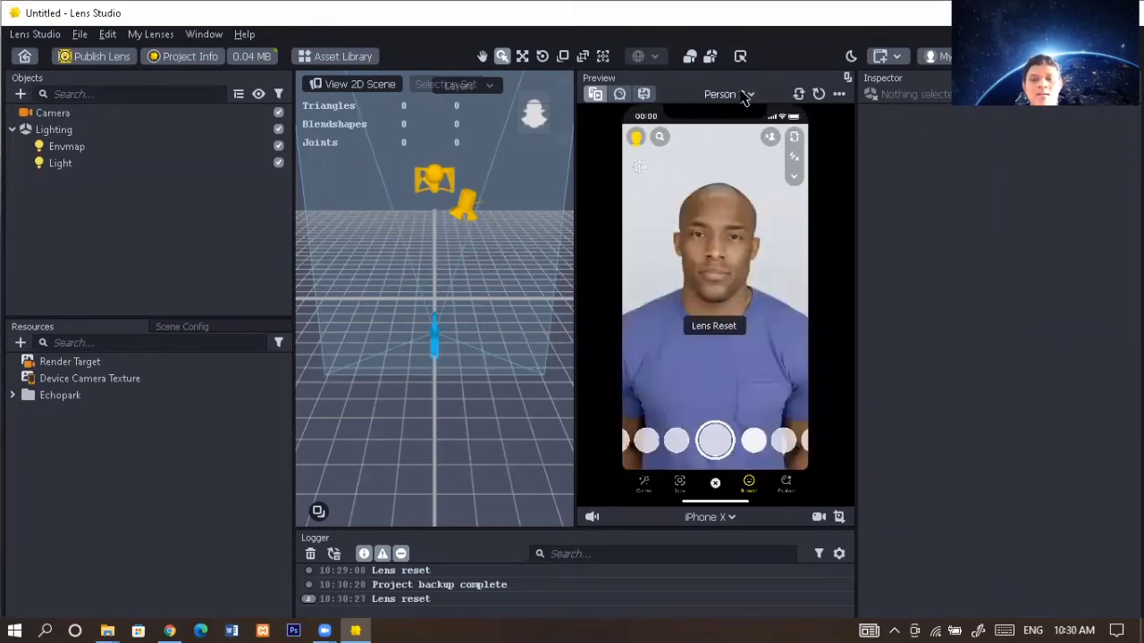
left_click(745, 95)
left_click(685, 211)
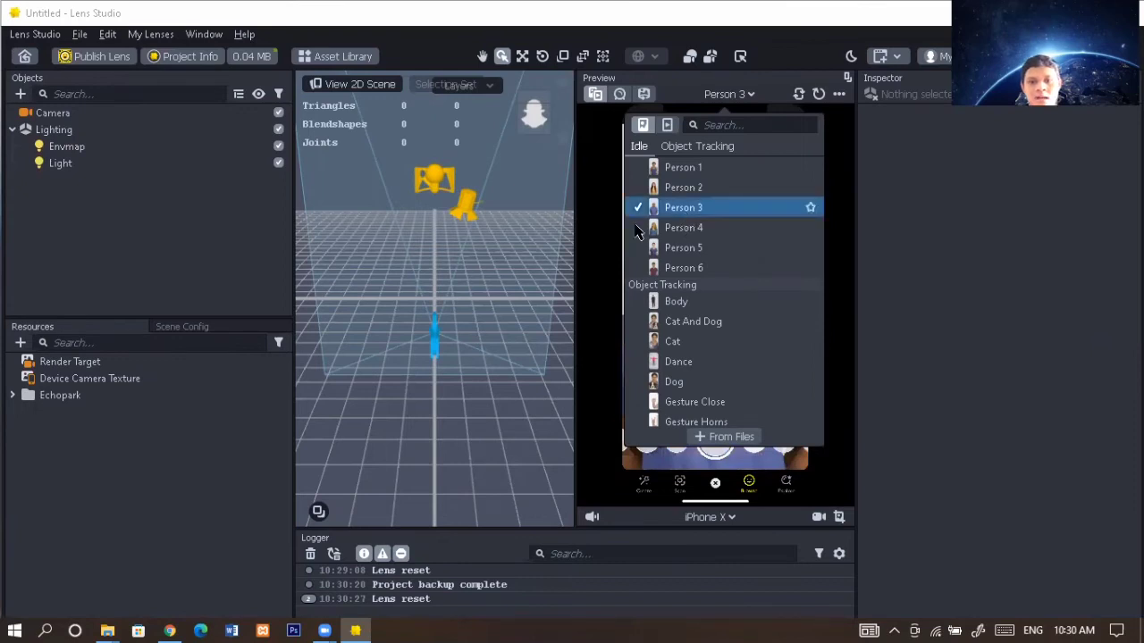
left_click(640, 228)
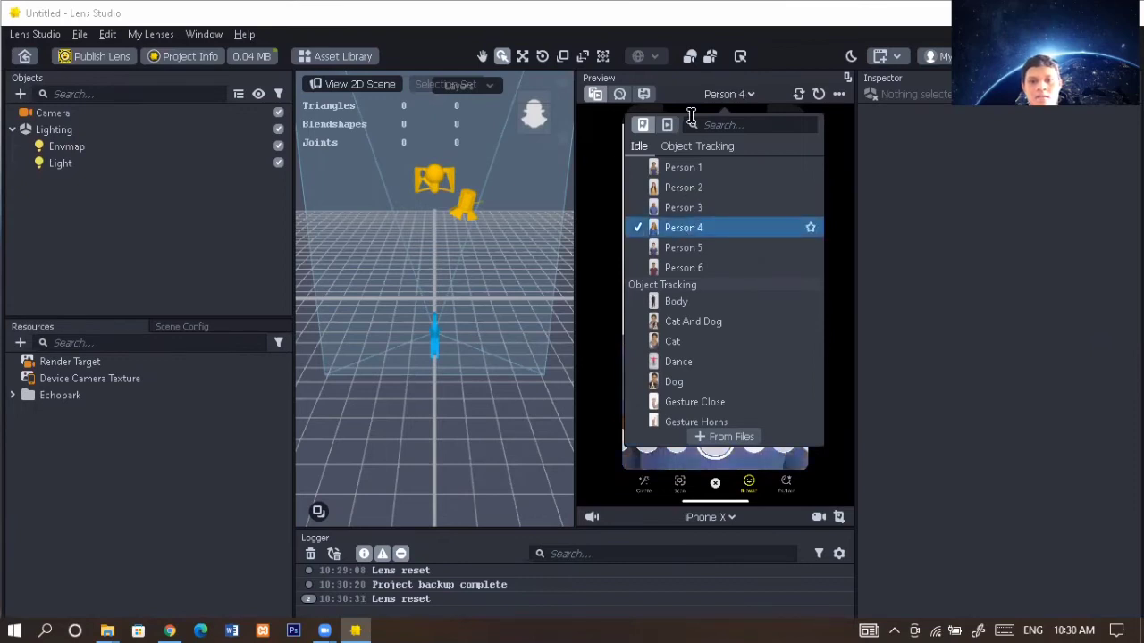
left_click(616, 98)
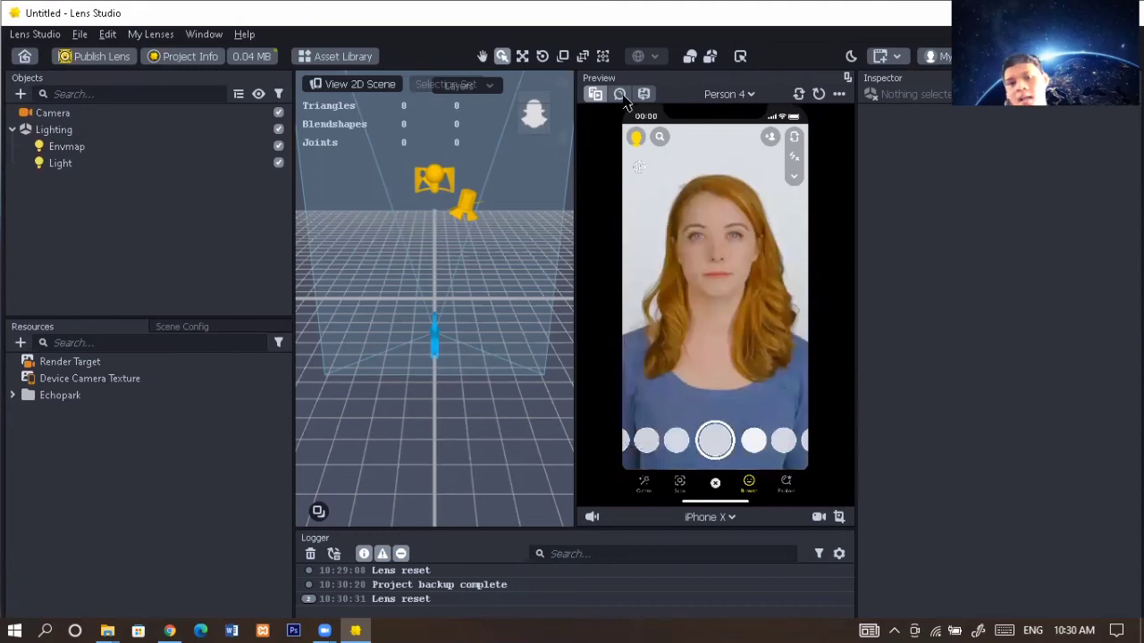
Try the live webcam as preview source, return to the sample people and choose Person 5.
left_click(620, 95)
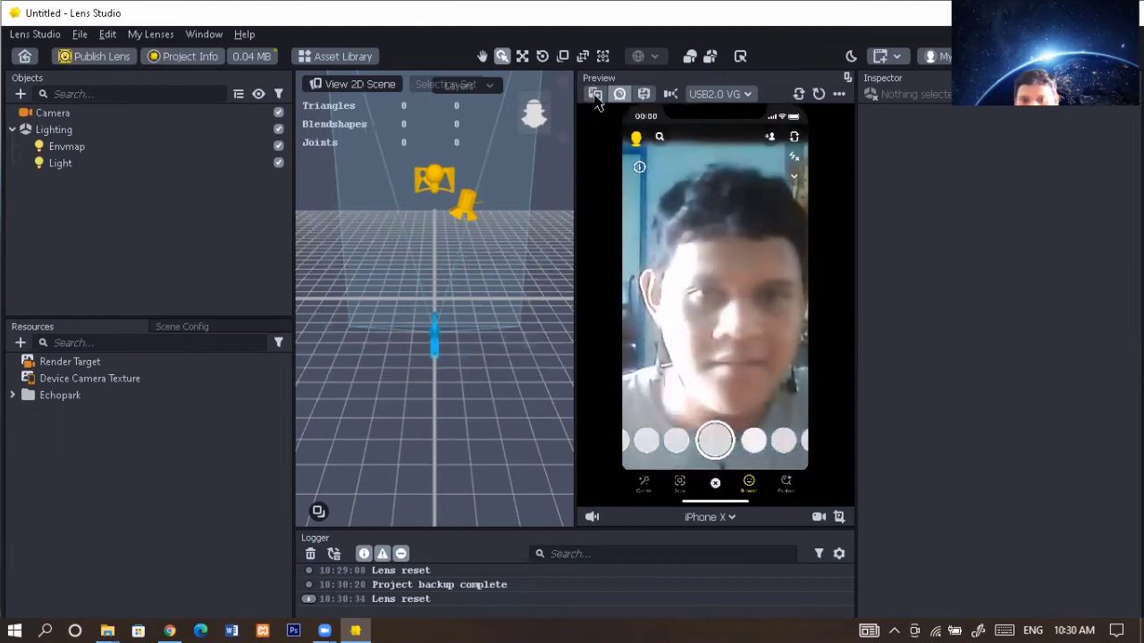
left_click(596, 96)
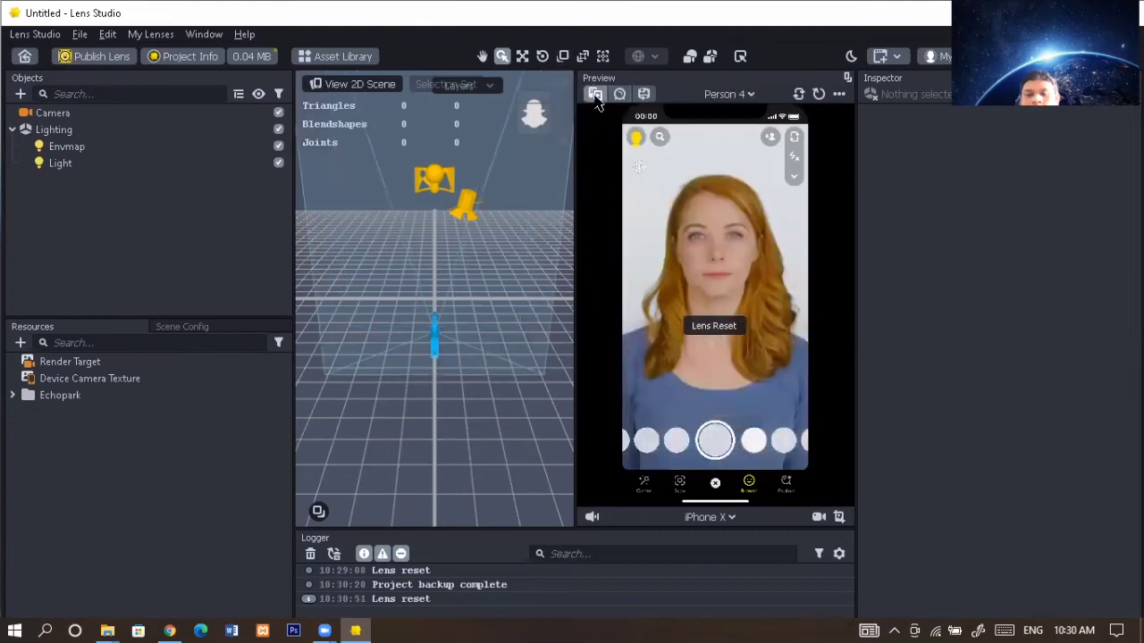
left_click(729, 95)
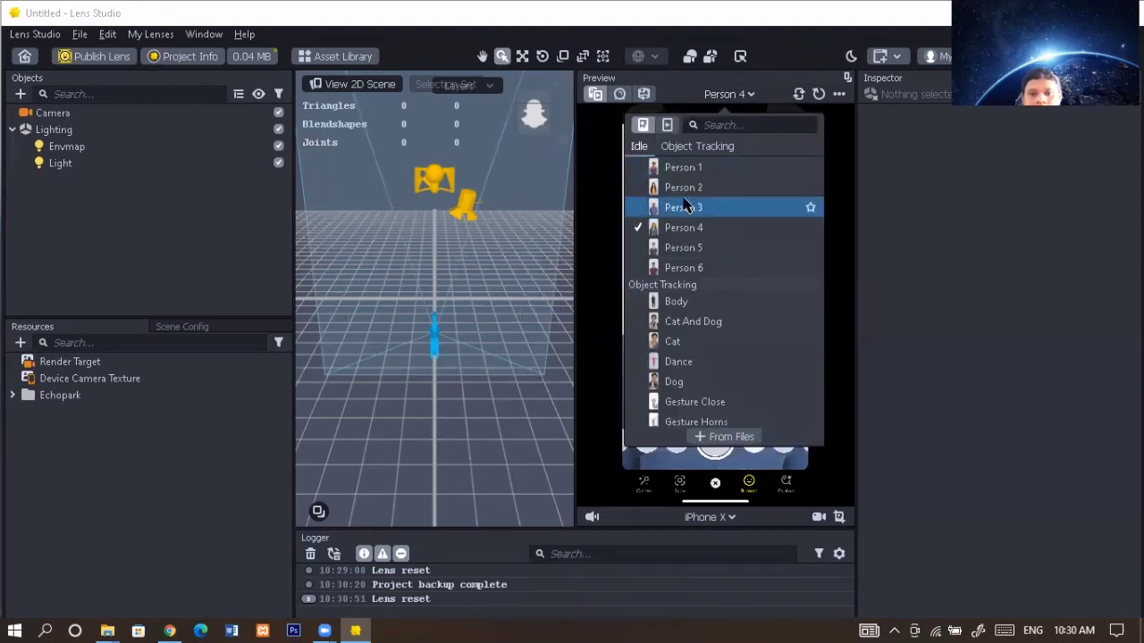
left_click(676, 249)
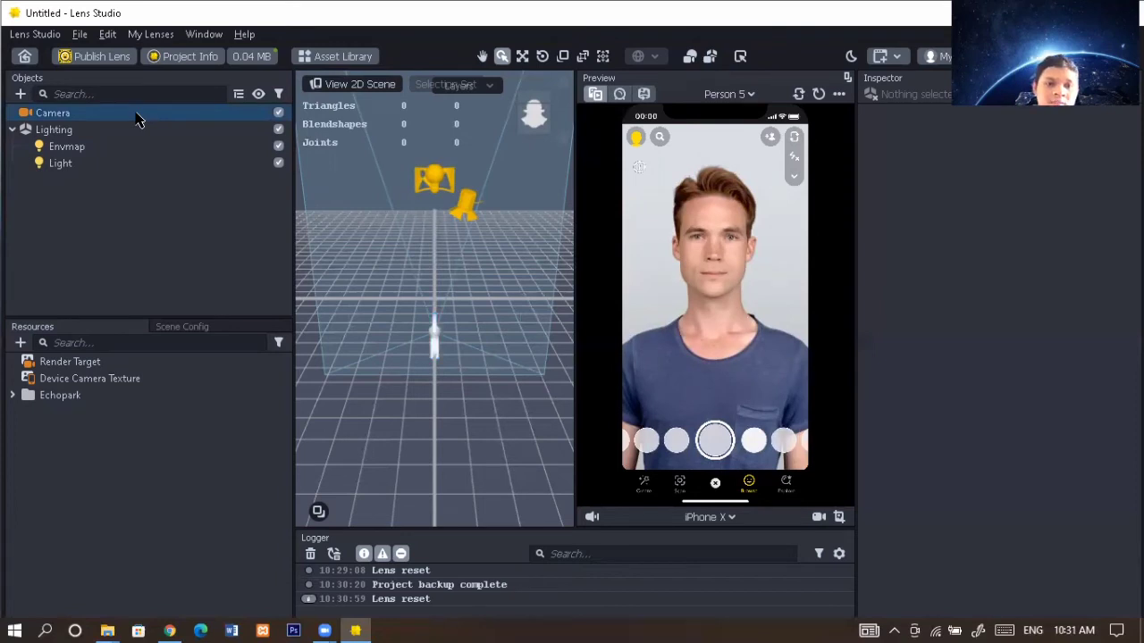
Try a Color Correction post effect on the camera and delete its Effects group.
left_click(62, 114)
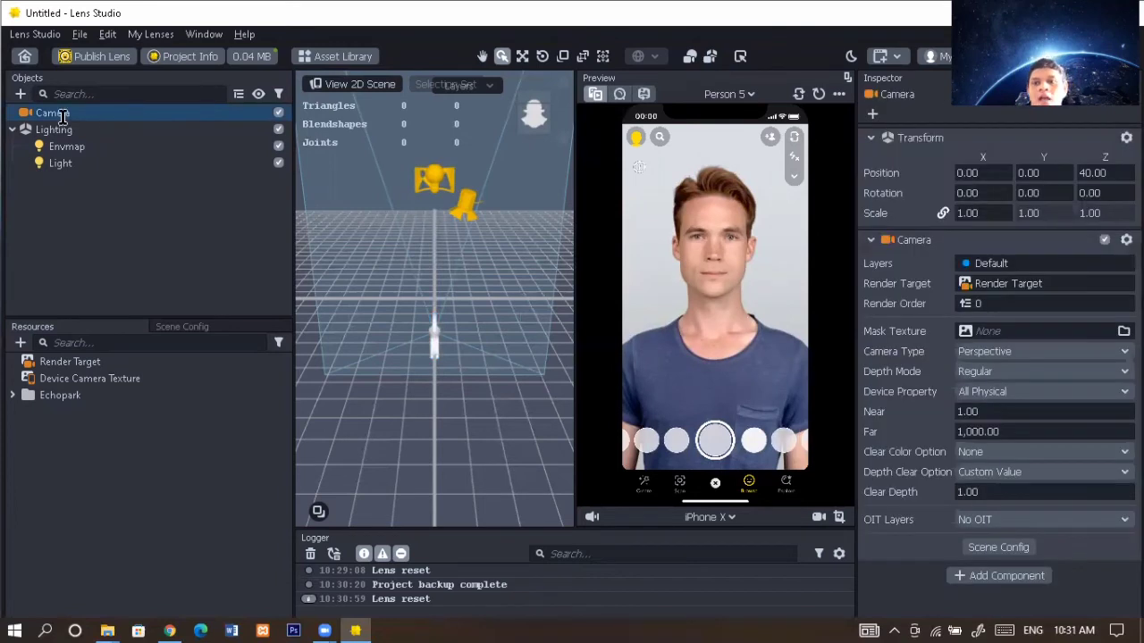
left_click(63, 114)
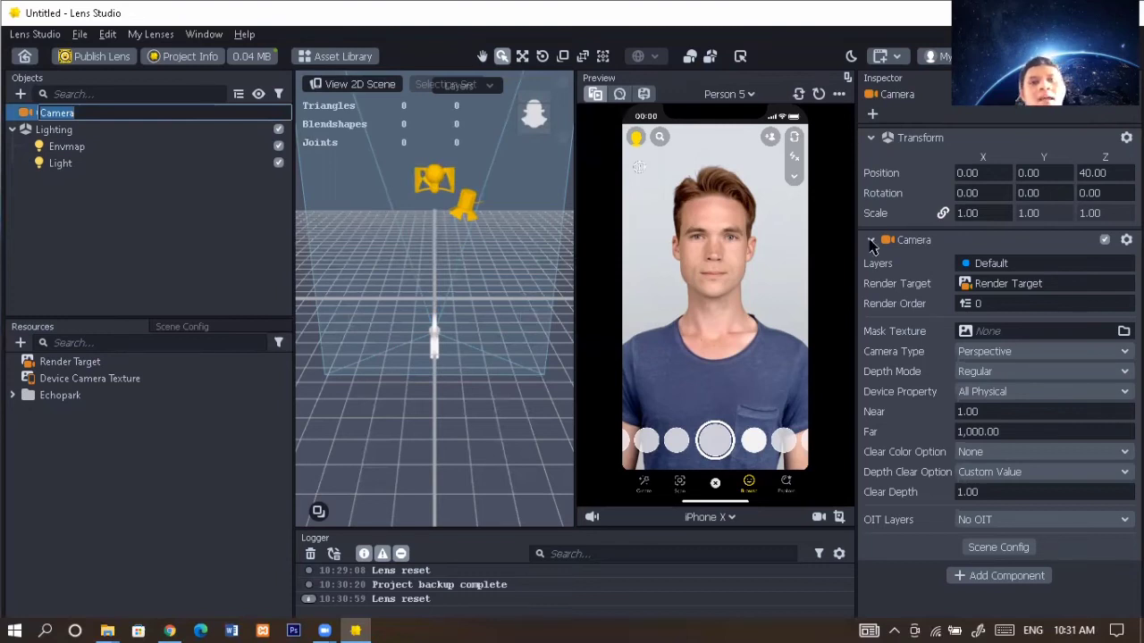
left_click(24, 117)
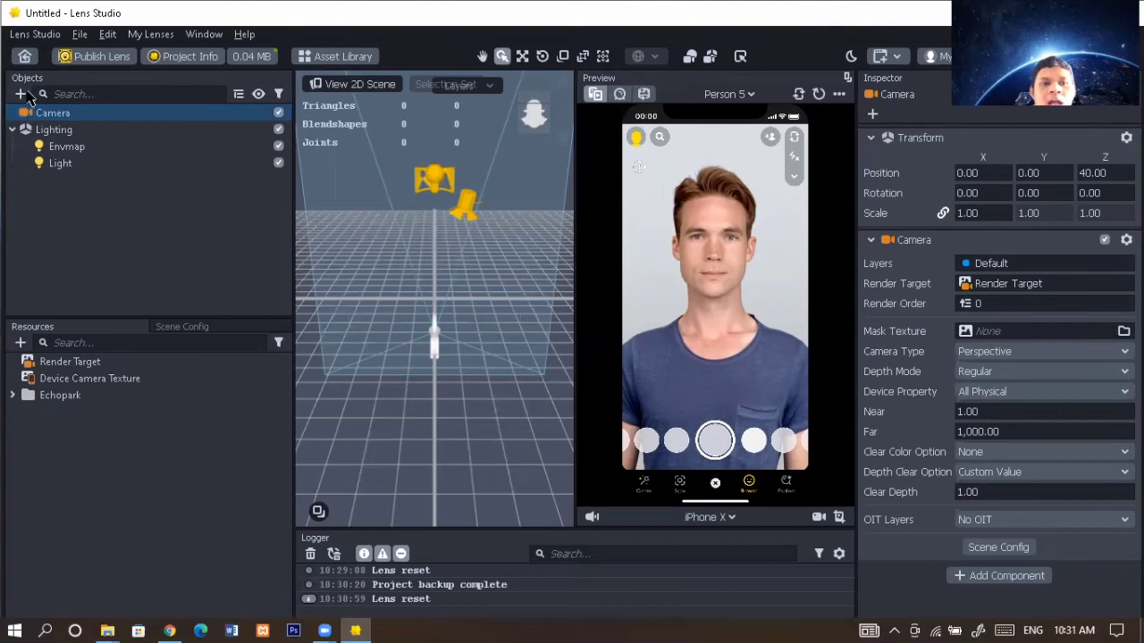
left_click(21, 93)
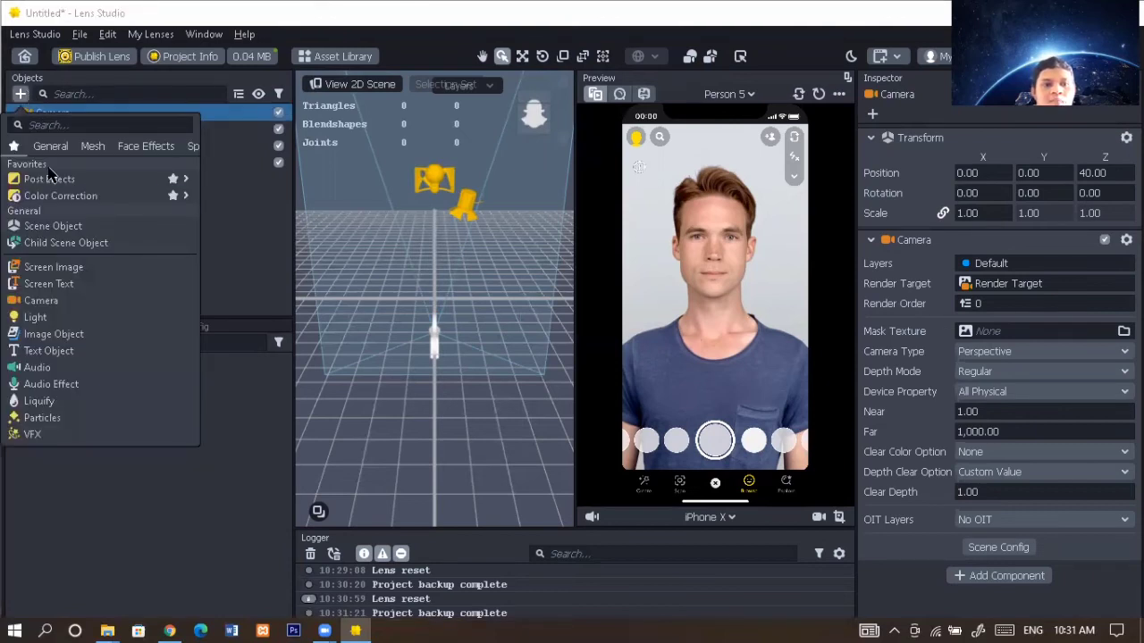
mouse_move(62, 181)
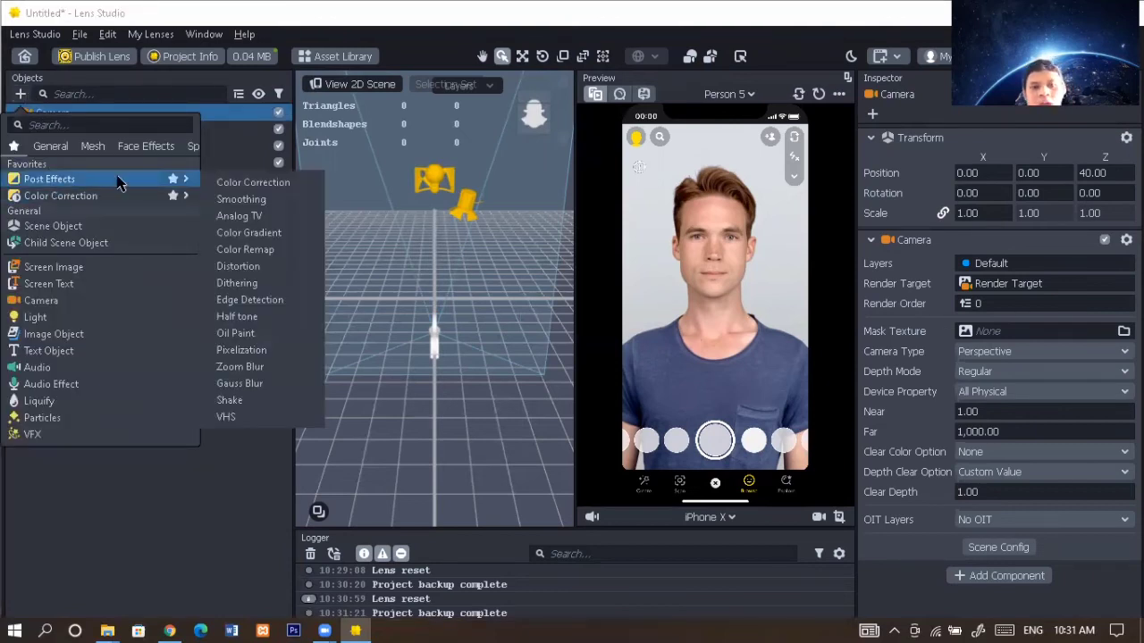
left_click(226, 186)
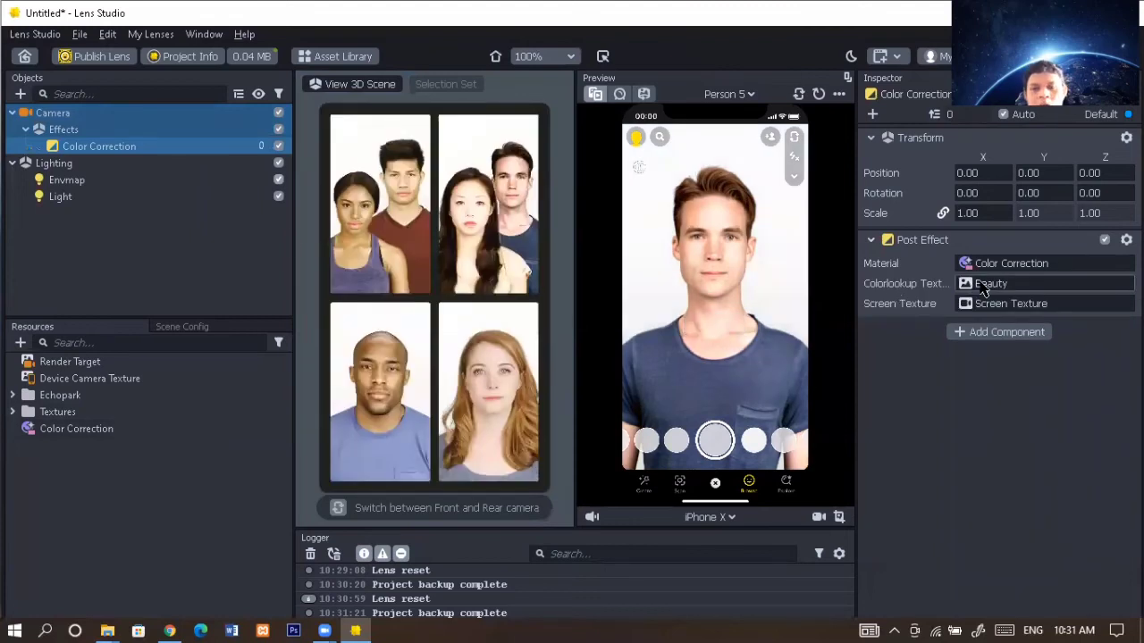
right_click(155, 134)
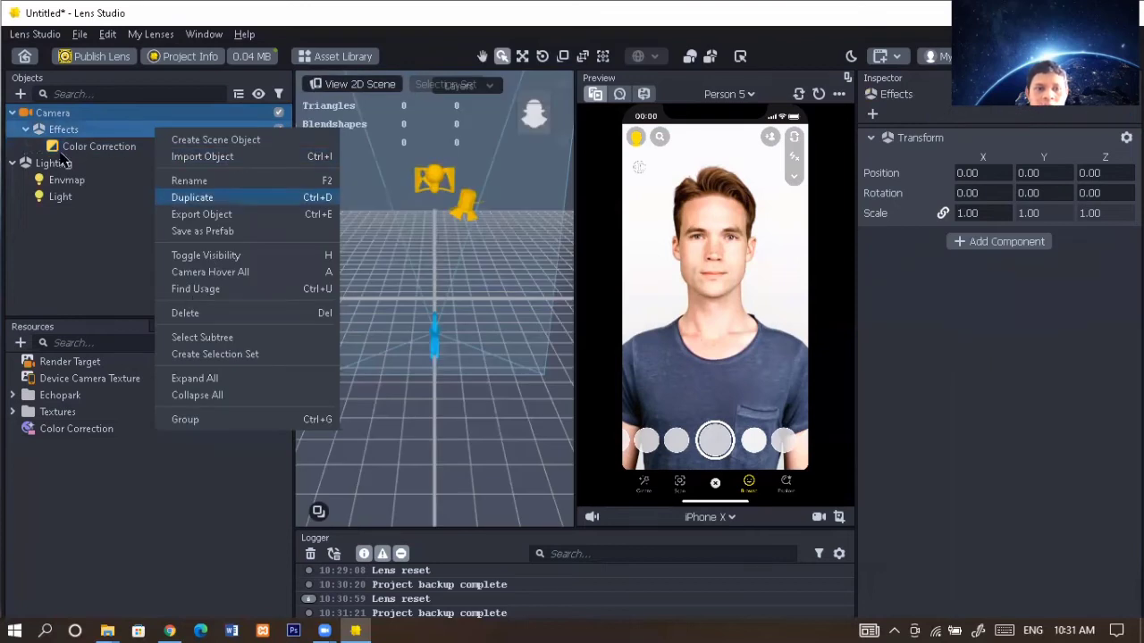
left_click(185, 313)
Try the Empty color correction, open its texture choices without changing them, and delete its Effects group.
left_click(20, 95)
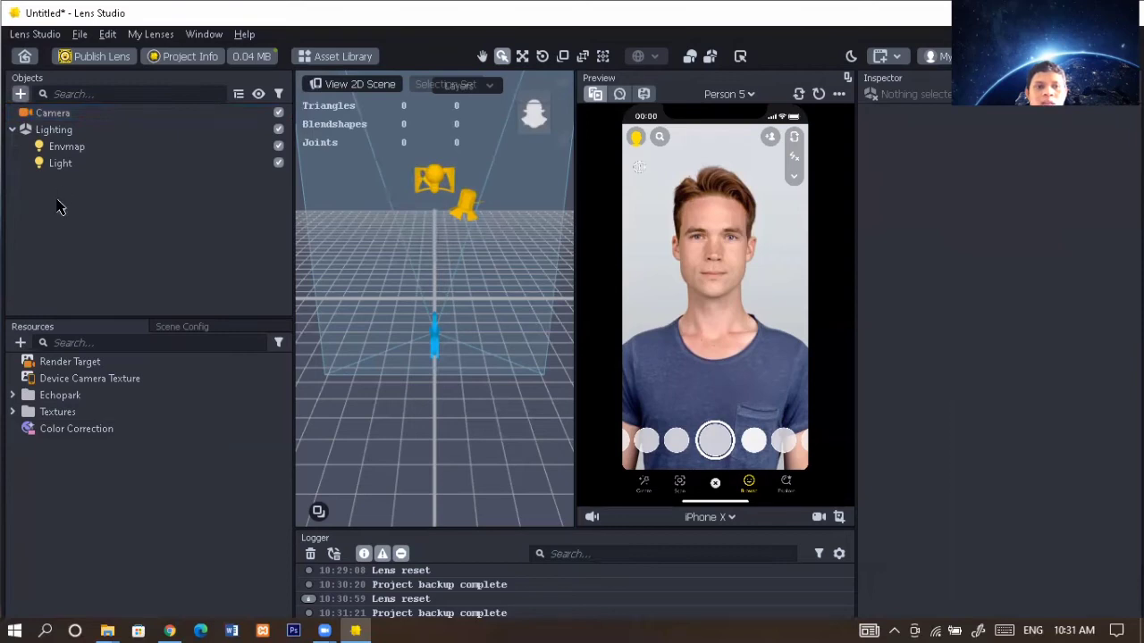
mouse_move(96, 202)
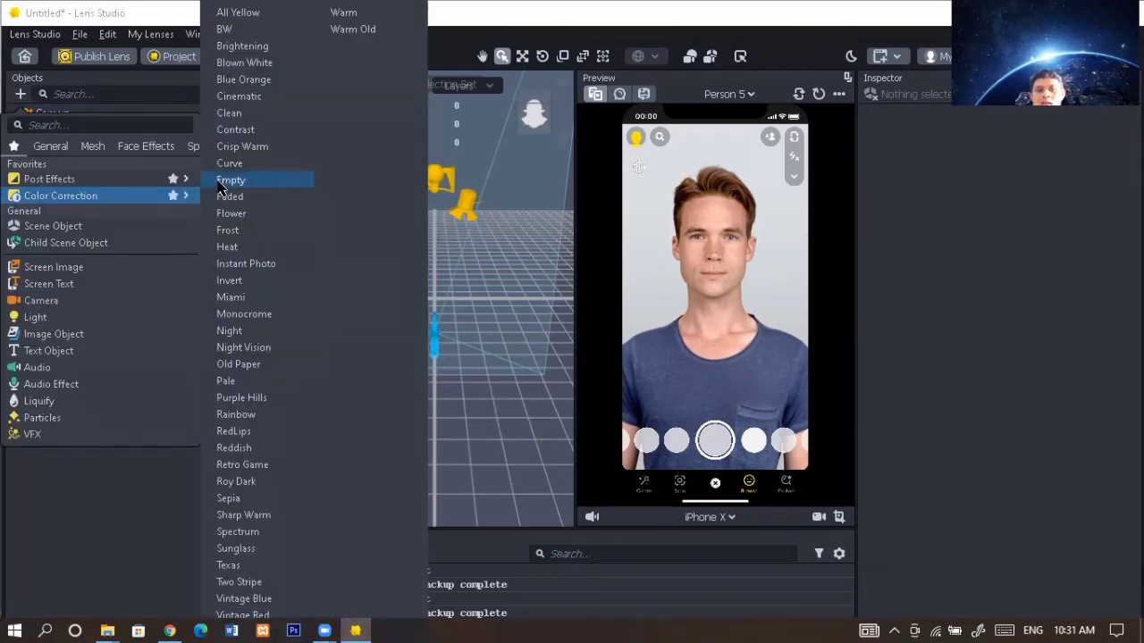
left_click(219, 182)
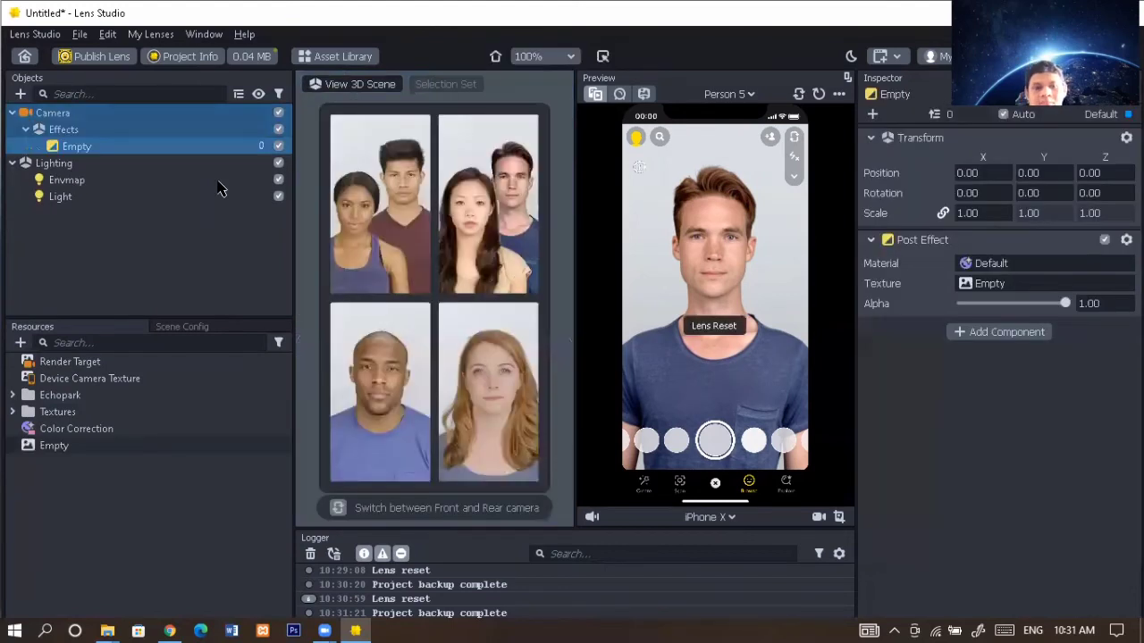
left_click(965, 284)
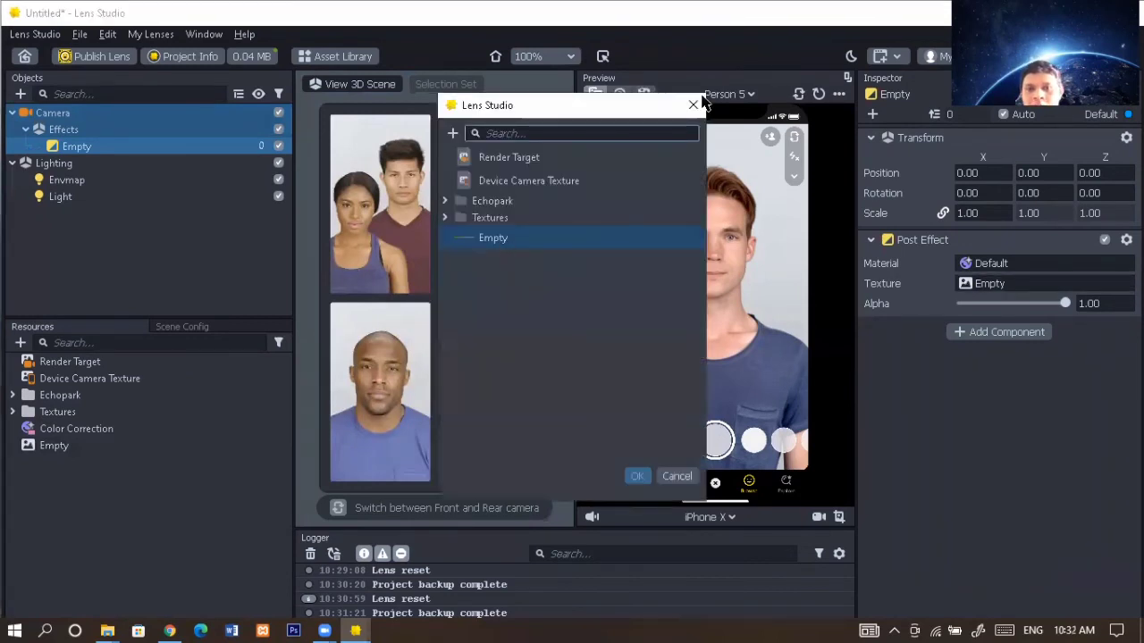
left_click(691, 107)
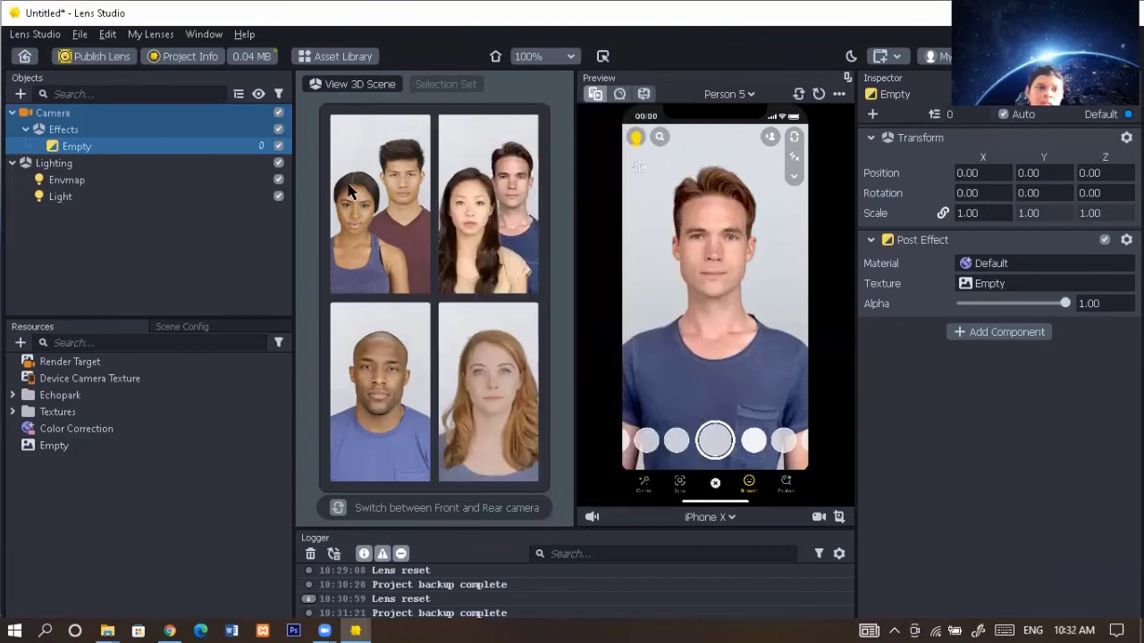
left_click(150, 131)
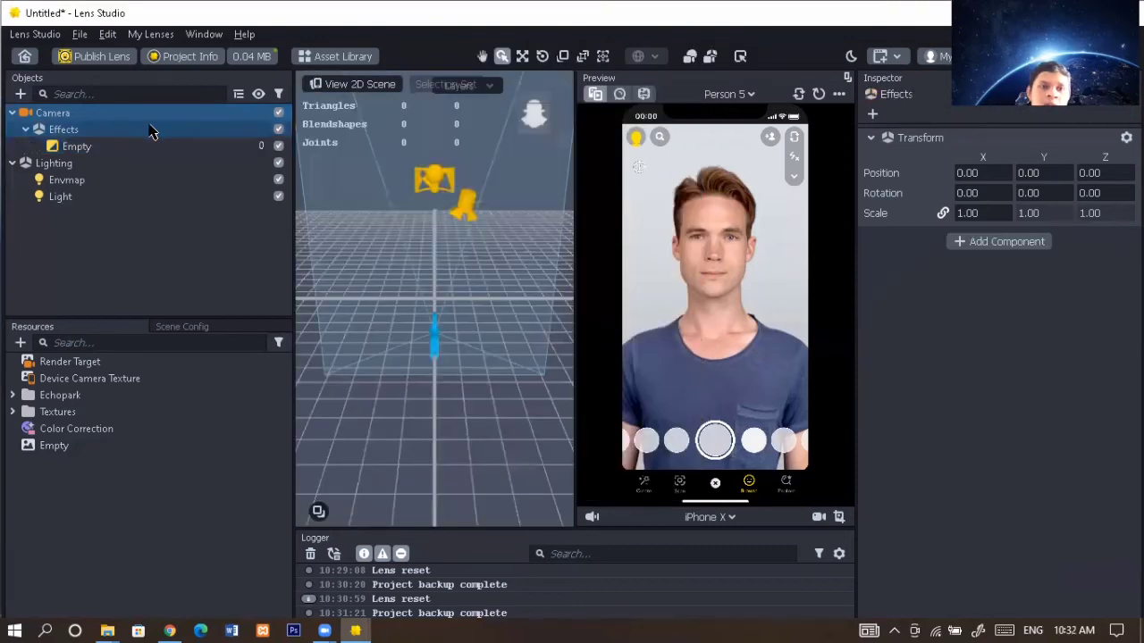
right_click(151, 131)
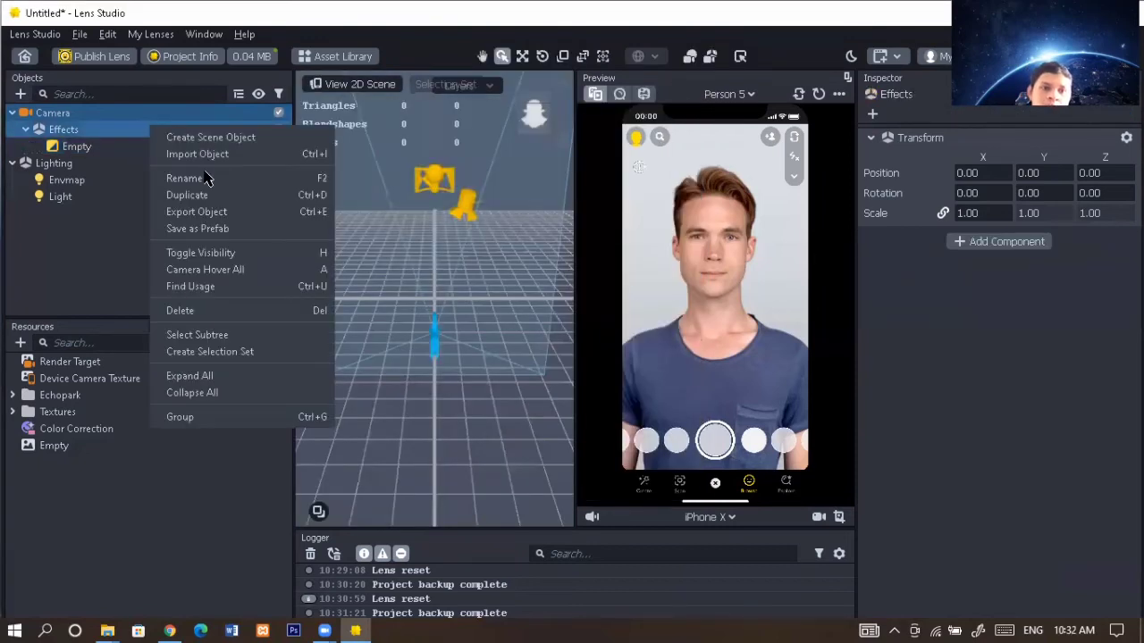
left_click(183, 311)
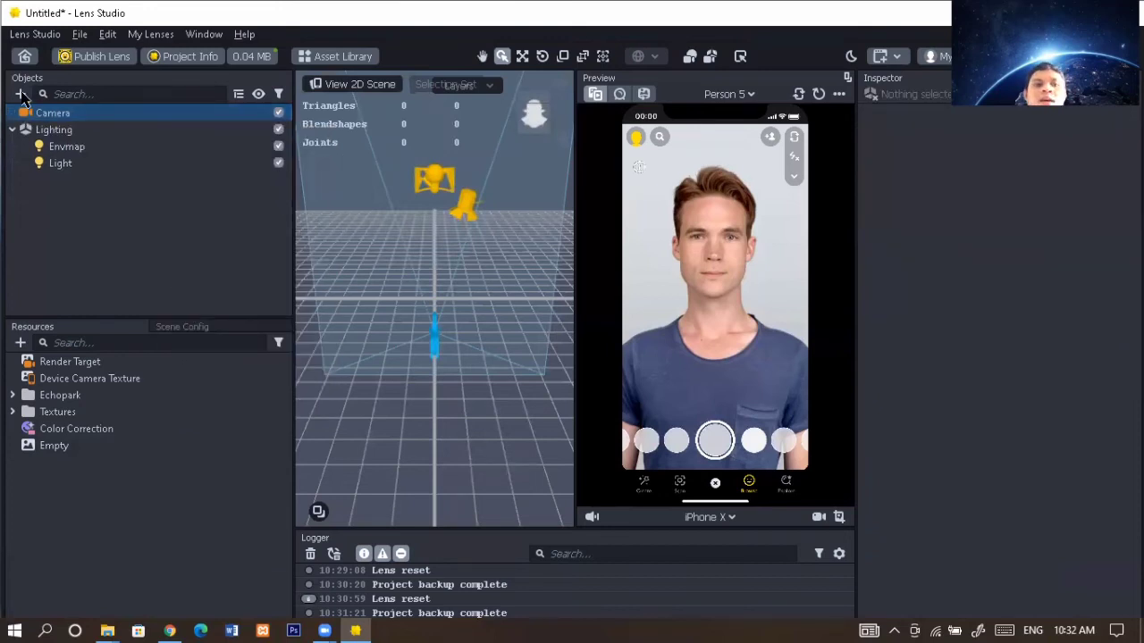
Add a Color Correction post effect to the camera.
left_click(20, 94)
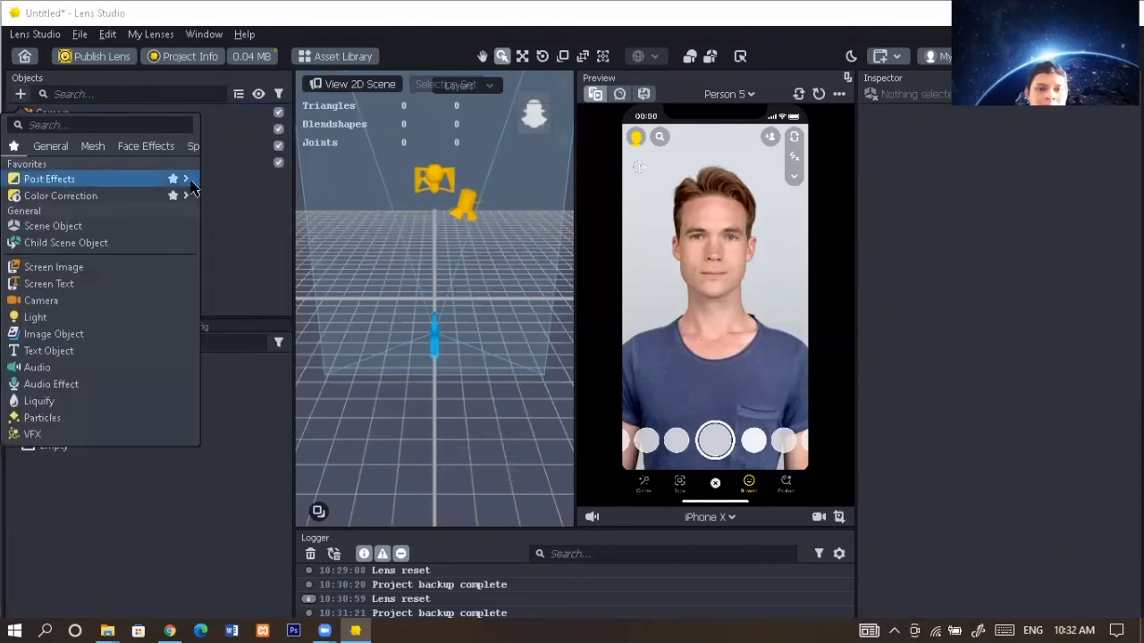
mouse_move(190, 182)
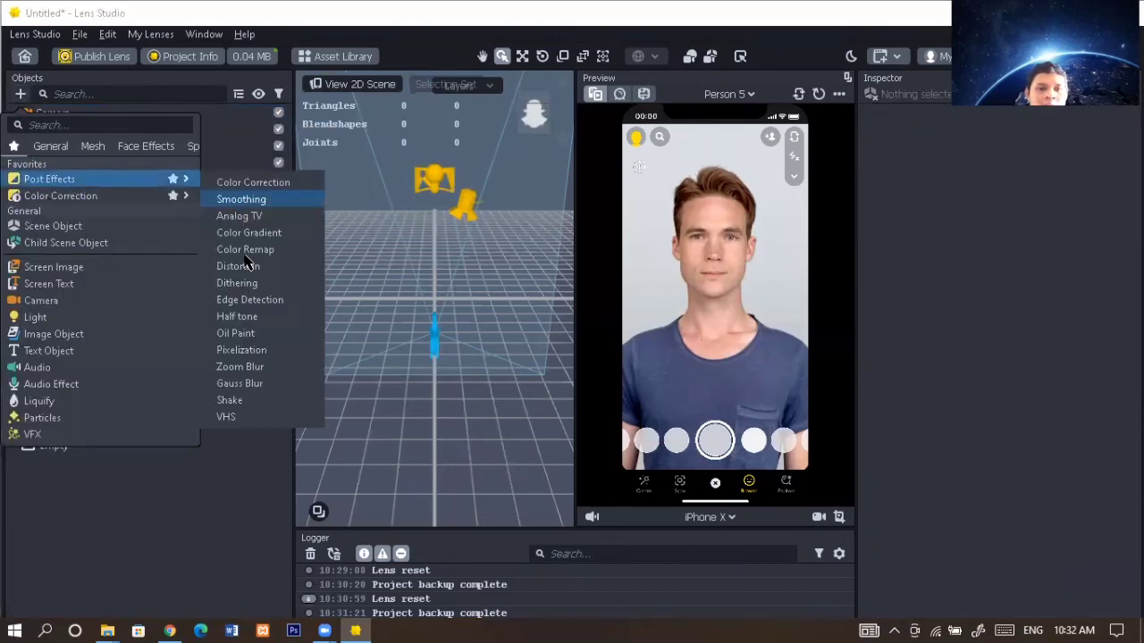
left_click(259, 185)
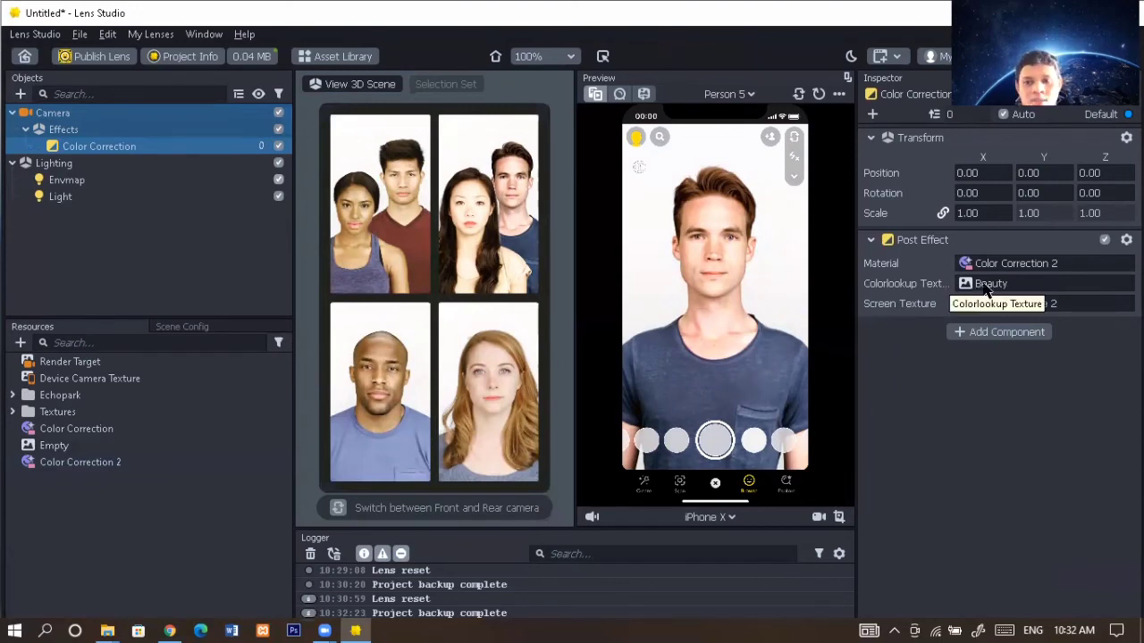
Import LUT.png from the Tugas VIdeo folder and assign it as the Color Correction effect's color lookup texture.
left_click(988, 286)
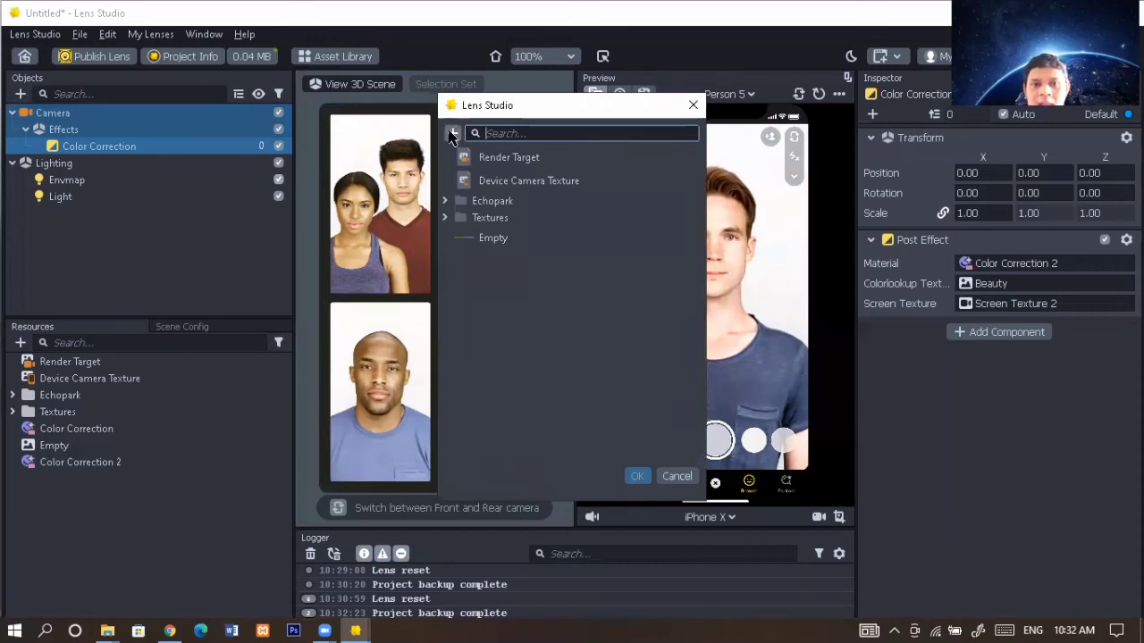
left_click(452, 133)
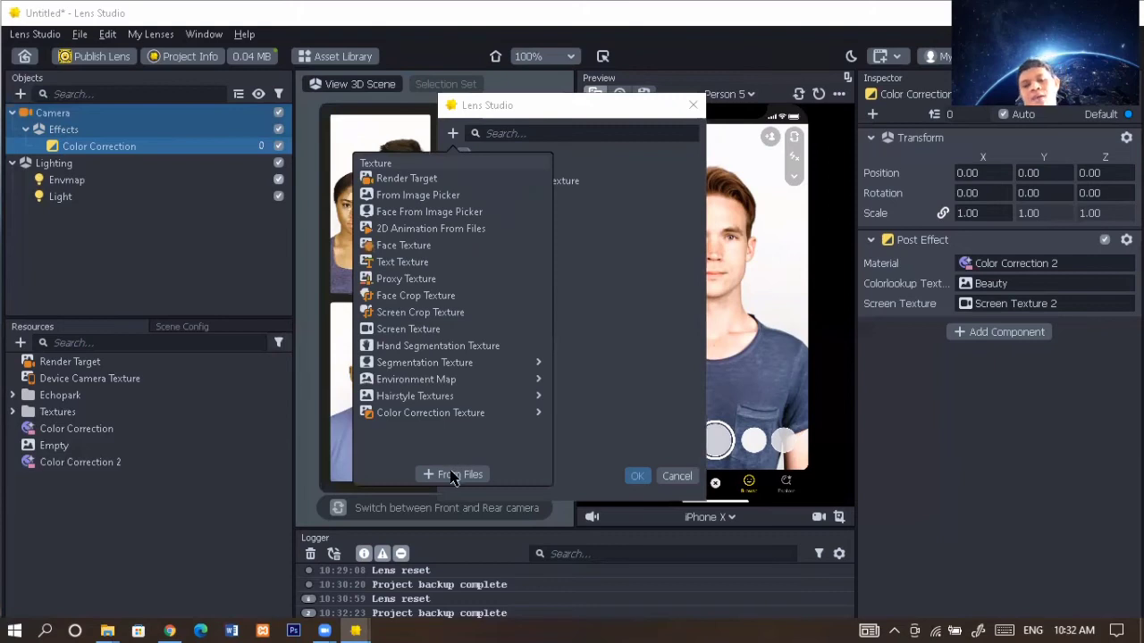
left_click(451, 475)
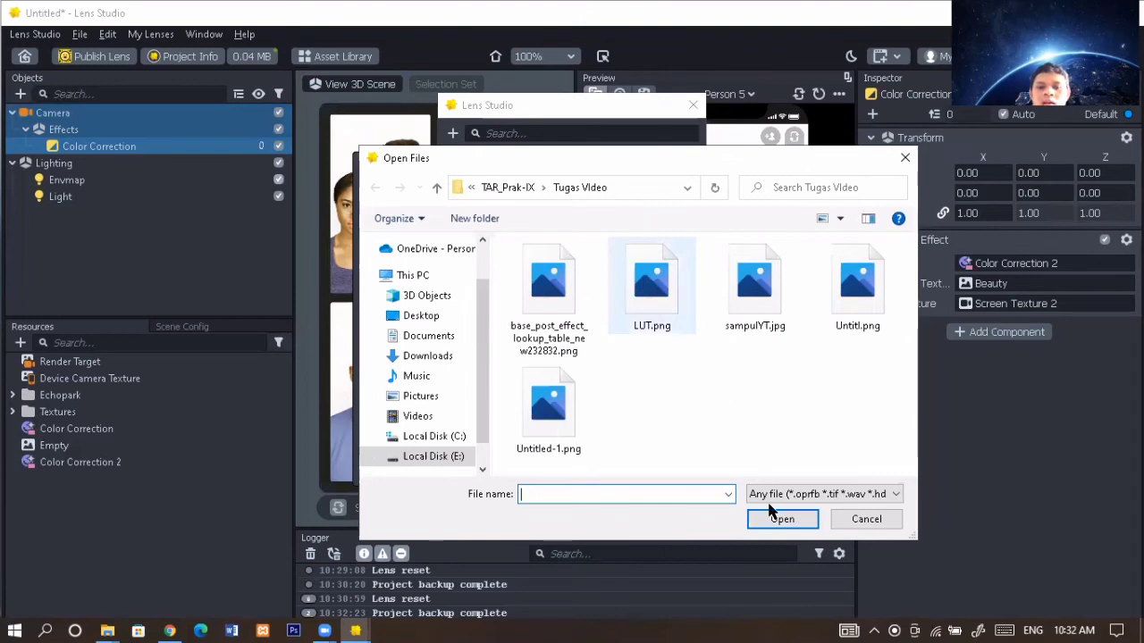
left_click(656, 281)
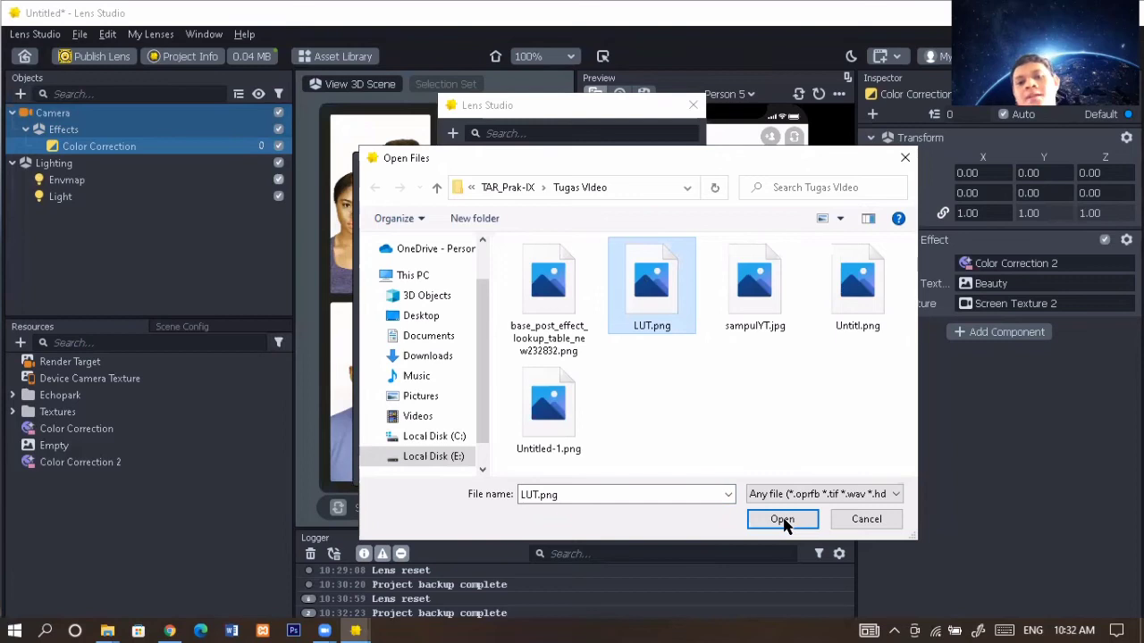
left_click(782, 521)
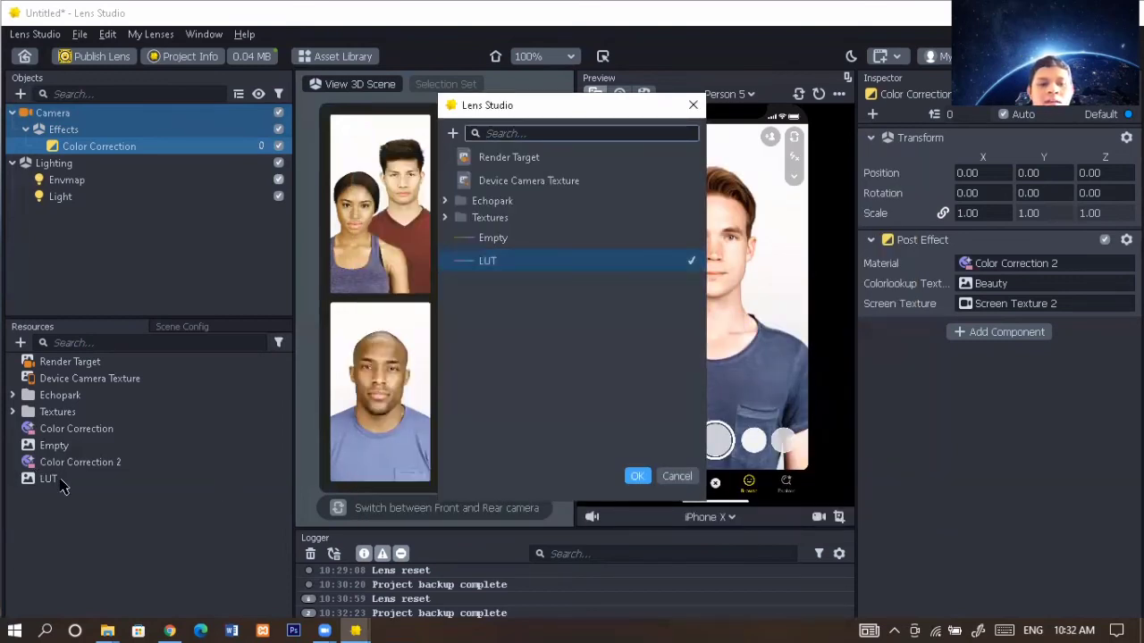
left_click(637, 477)
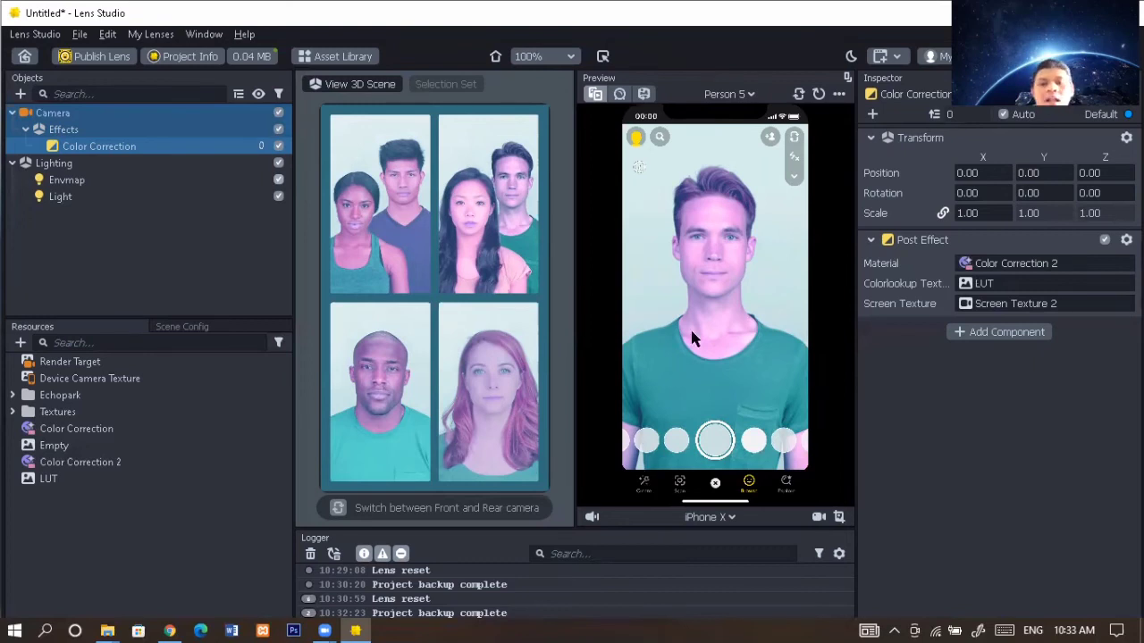
Compare the preview with the Effects group disabled and enabled, and delete the group.
left_click(281, 132)
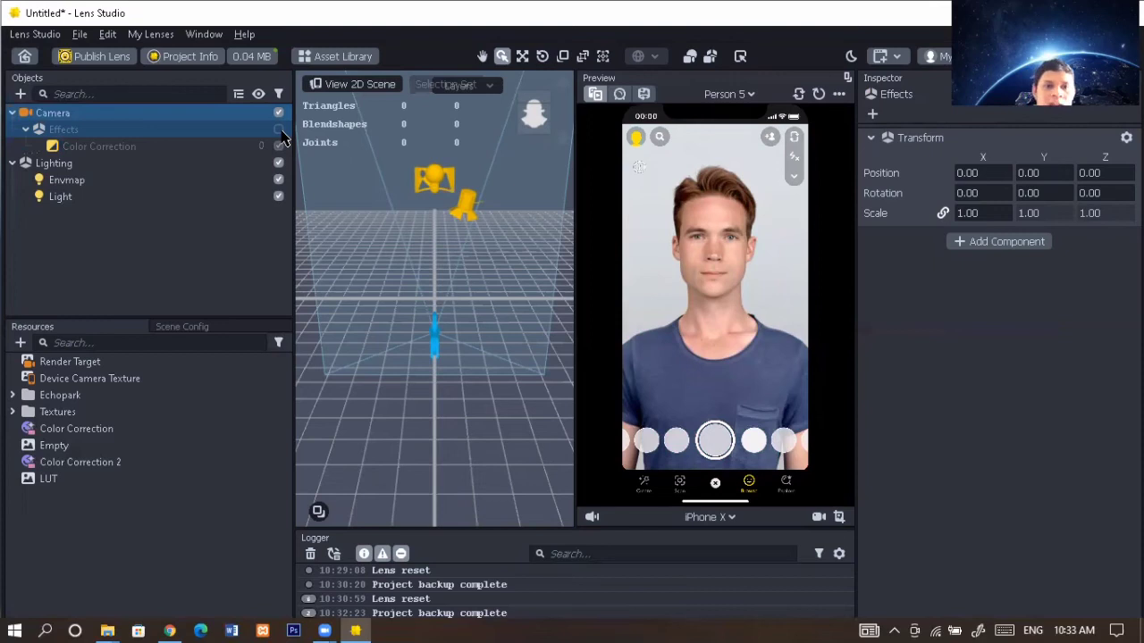
left_click(281, 133)
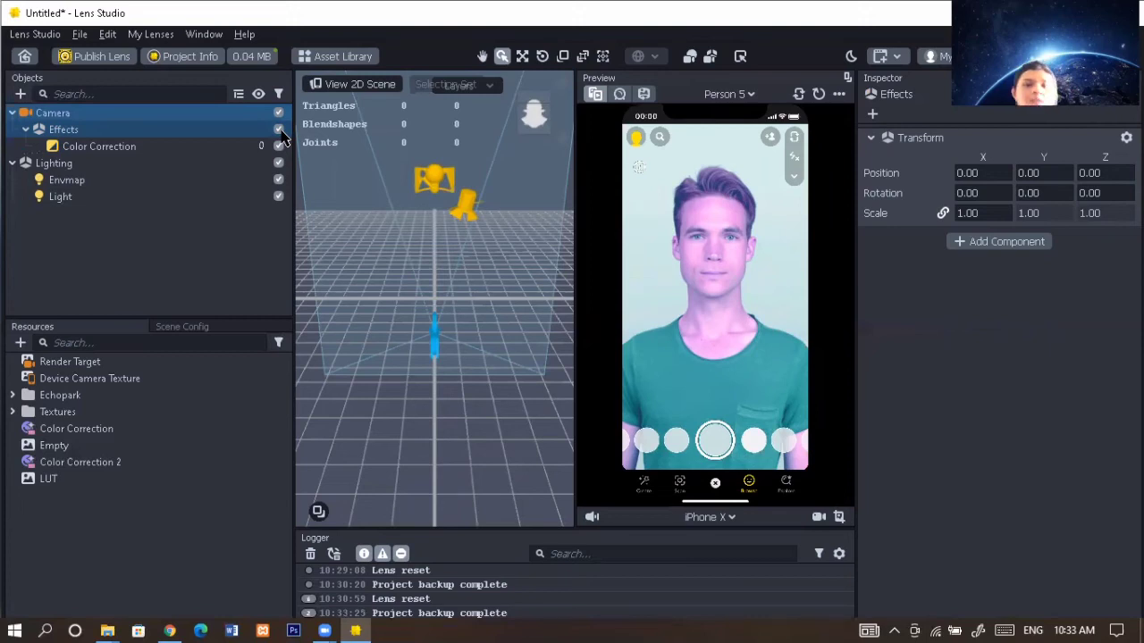
right_click(143, 134)
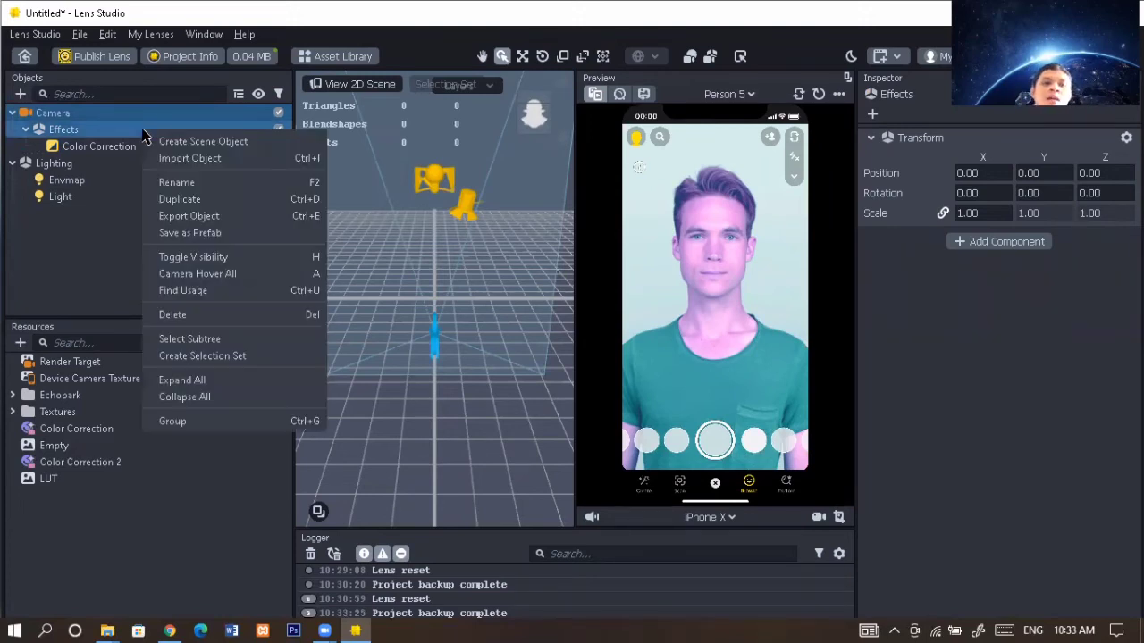
left_click(204, 315)
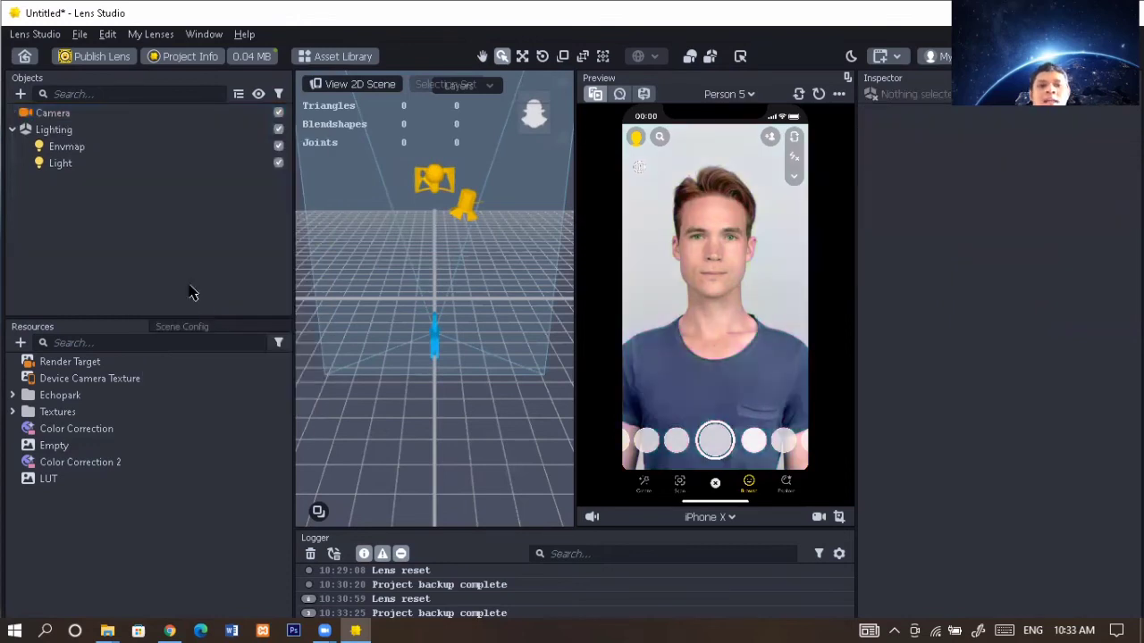
Add the Empty color correction to the camera.
left_click(36, 129)
left_click(27, 112)
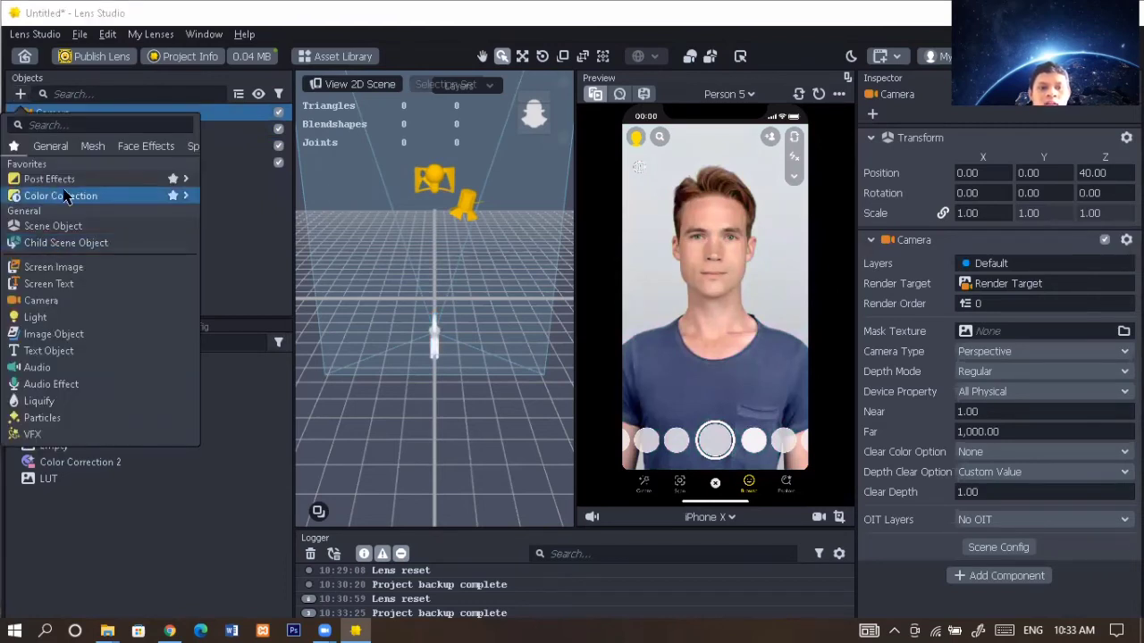
mouse_move(185, 196)
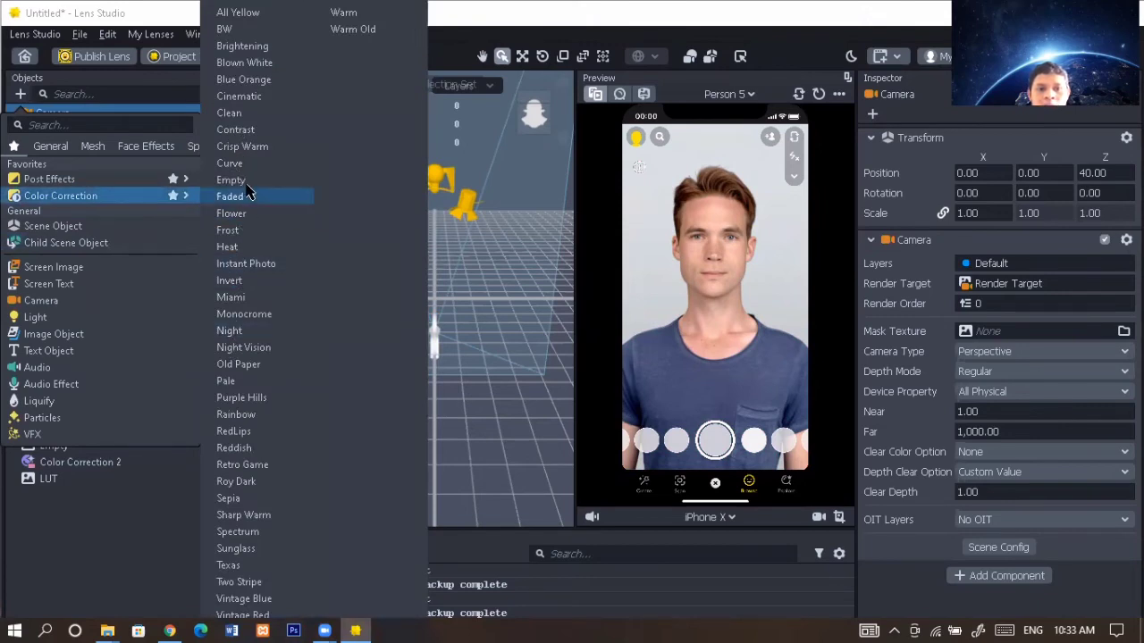
left_click(234, 179)
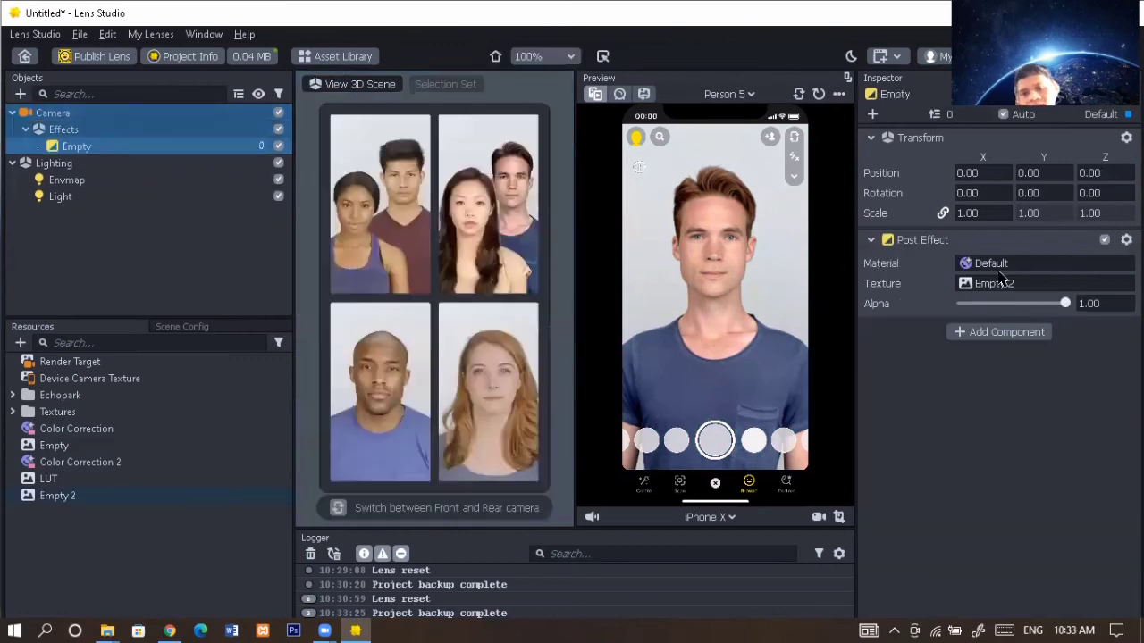
Set the Empty post effect's texture to the imported LUT and keep the effect selected.
left_click(1007, 284)
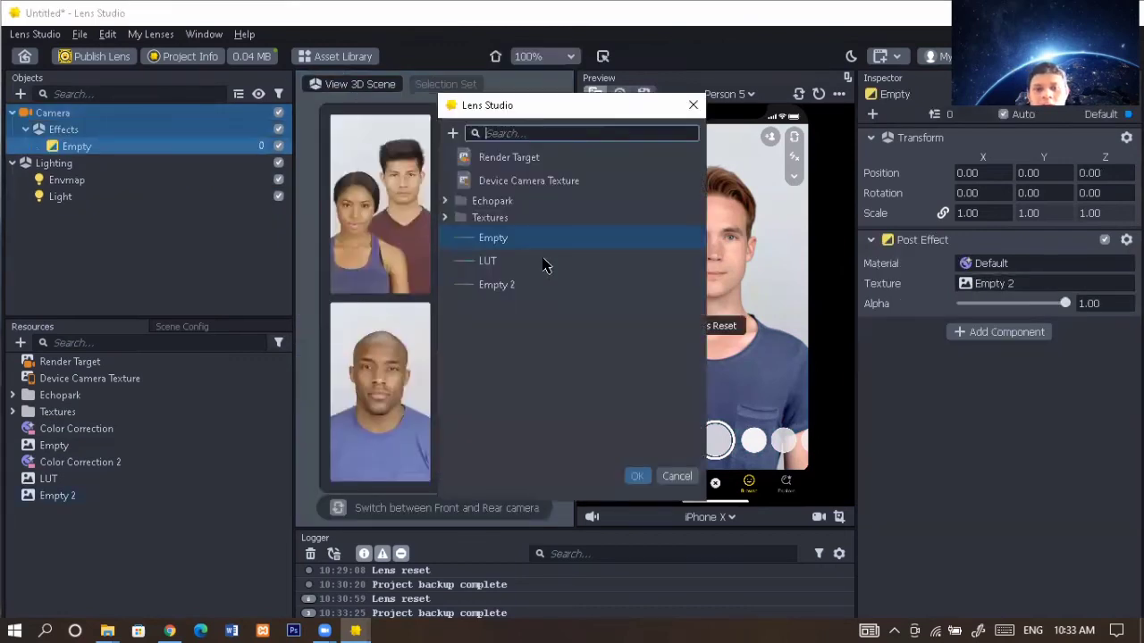
left_click(543, 262)
left_click(640, 475)
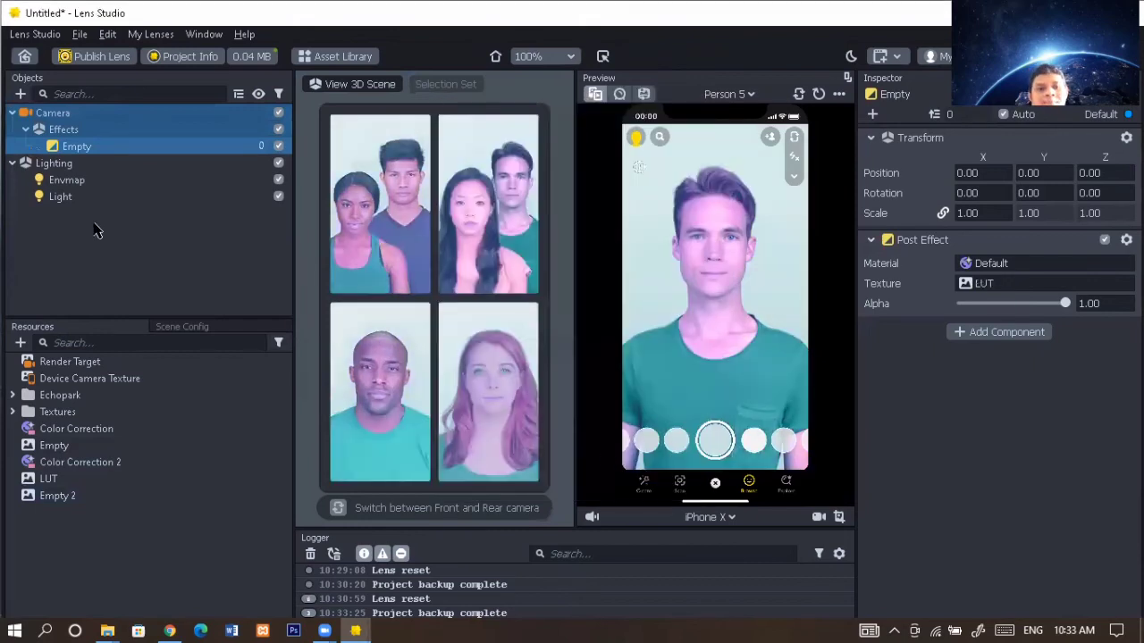
left_click(131, 379)
left_click(73, 479)
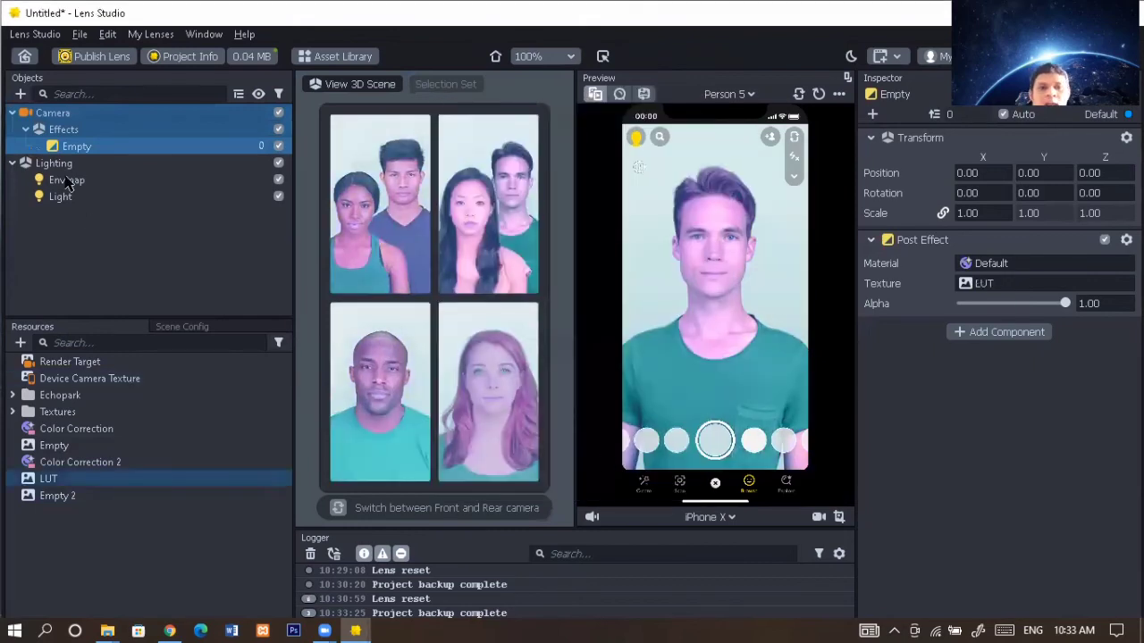
left_click(179, 146)
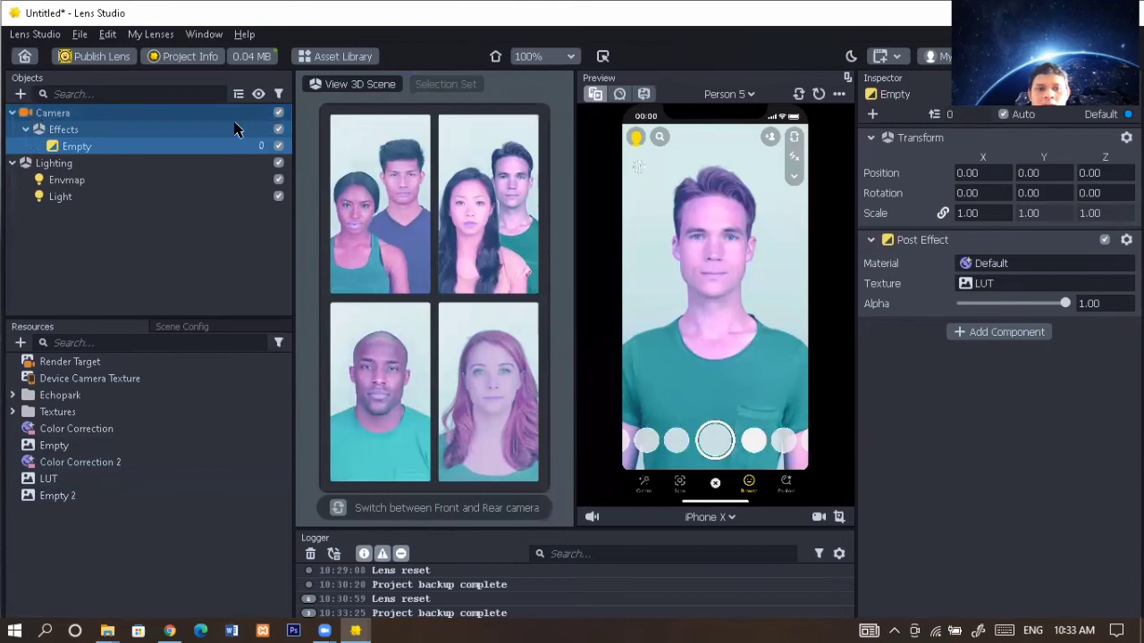
Compare the preview with the Effects group disabled and enabled, and collapse the Camera hierarchy.
left_click(278, 131)
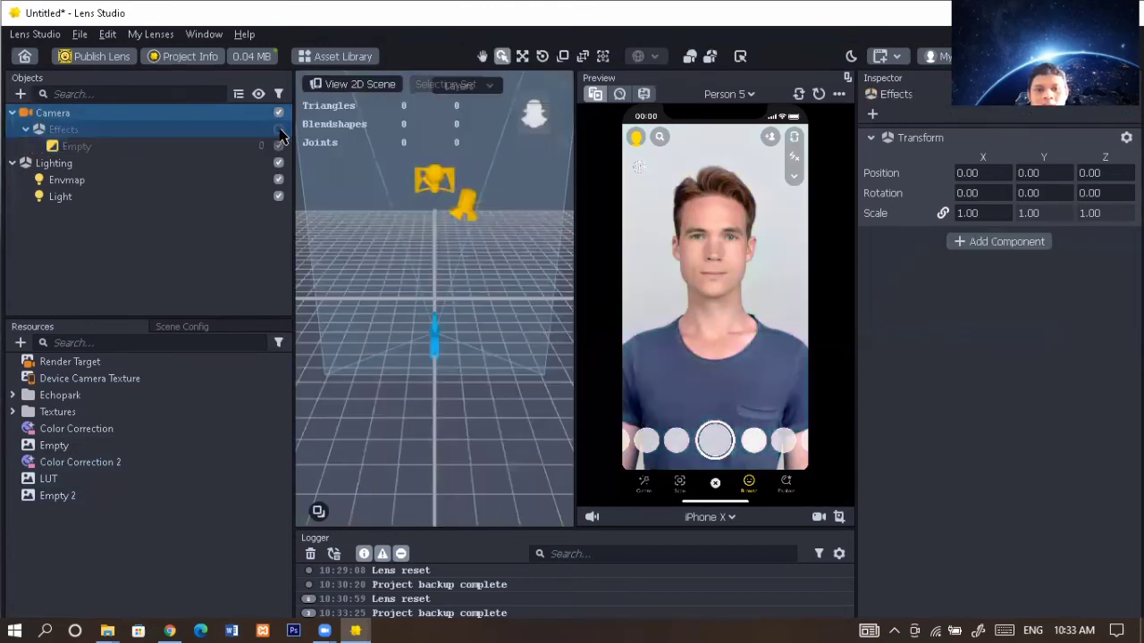
left_click(279, 130)
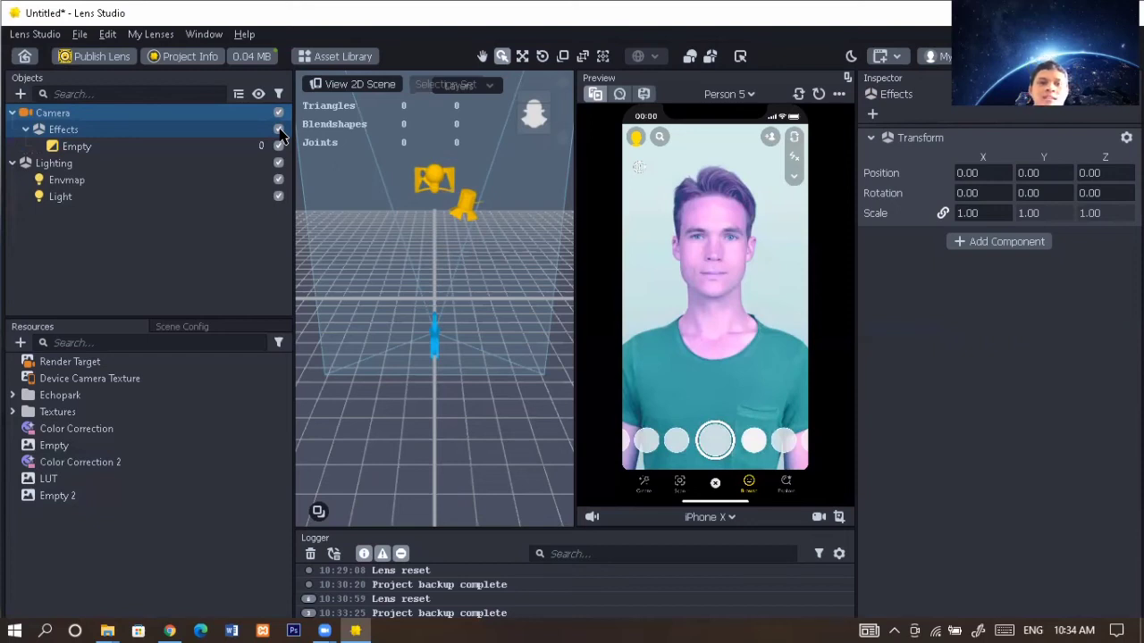
left_click(13, 113)
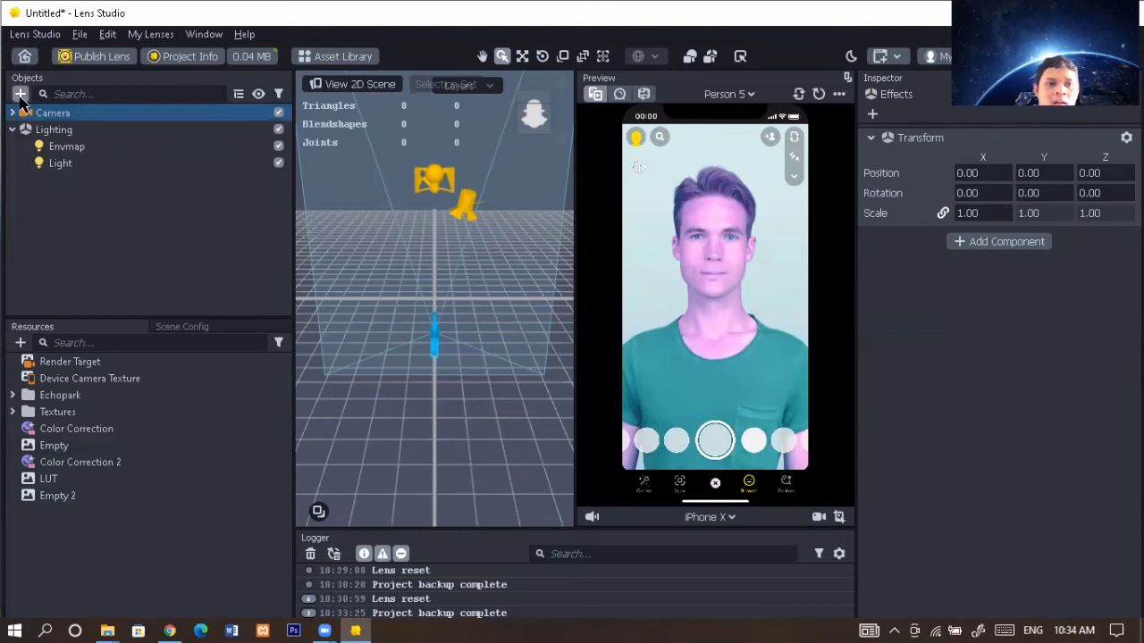
Add a Screen Text object to the scene and set its text to "Belajar Look up Table".
left_click(20, 93)
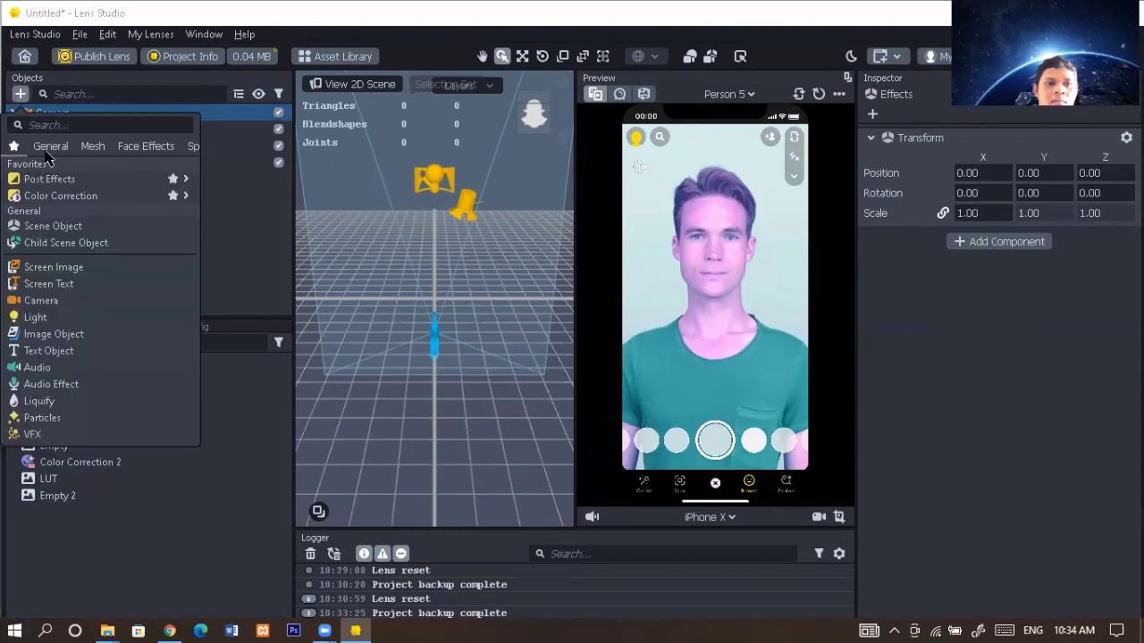
left_click(51, 285)
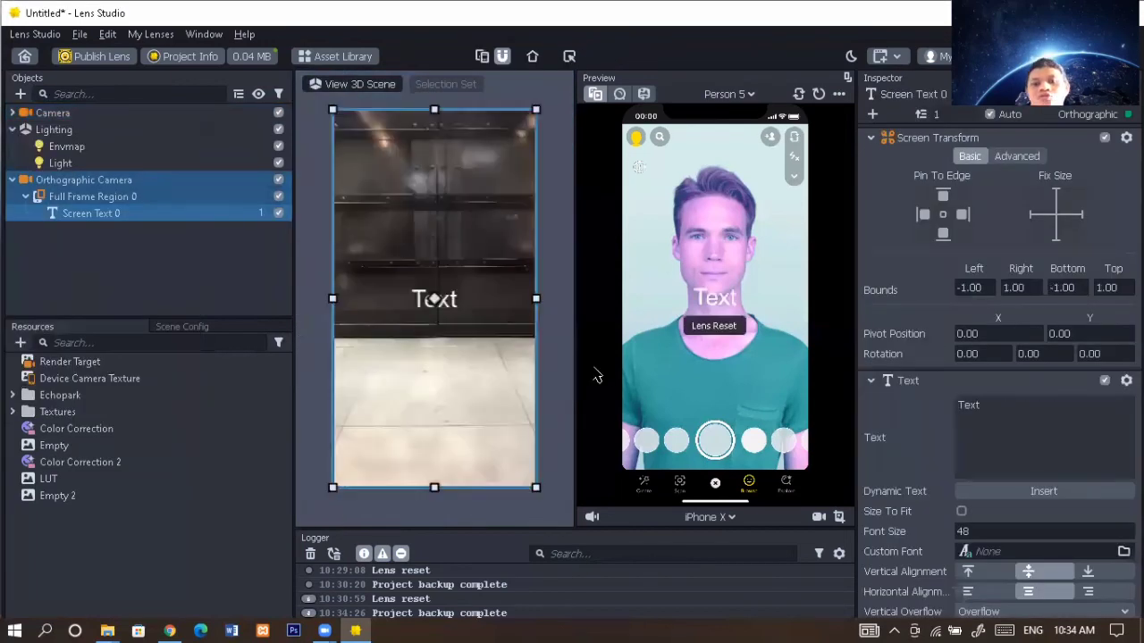
left_click(986, 404)
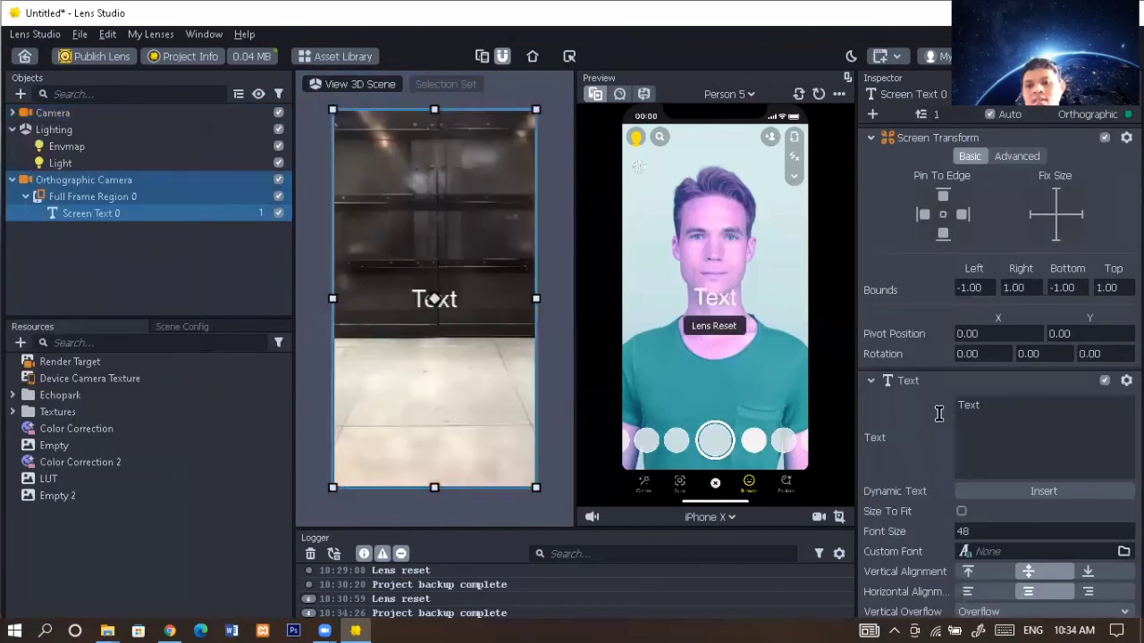
key("ctrl+a")
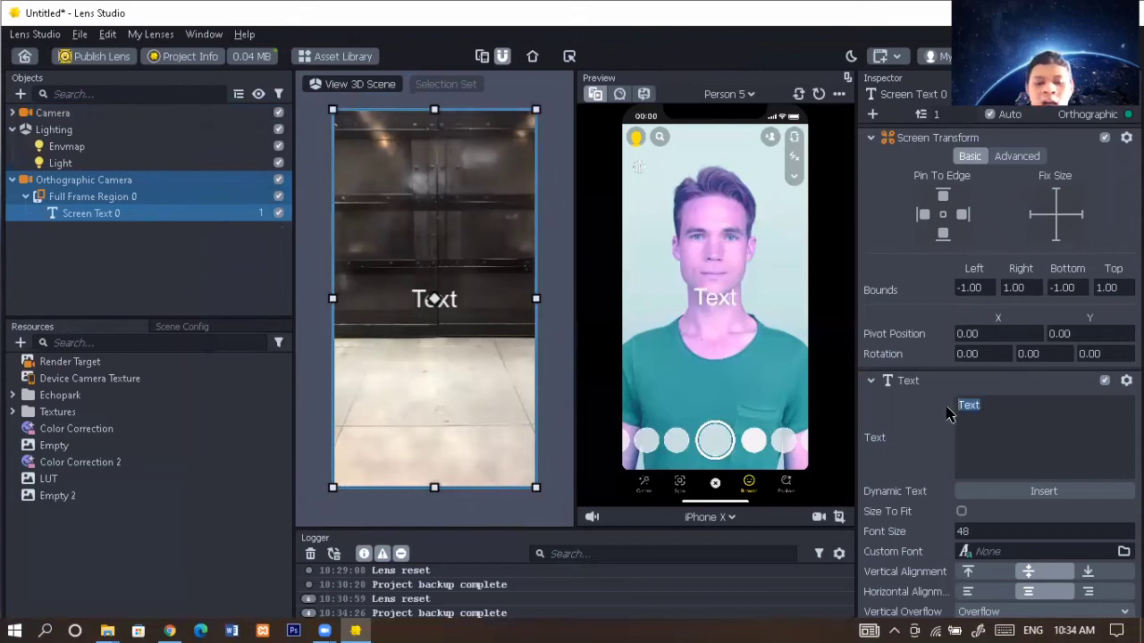
type("Bea")
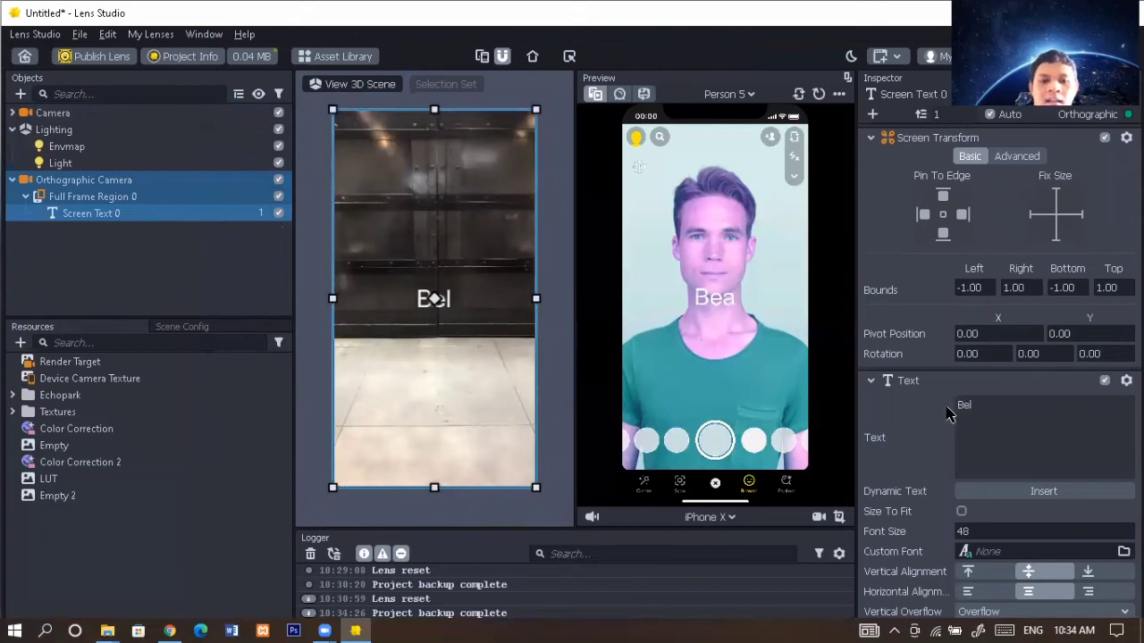
type("jat")
key("BackSpace")
type("r")
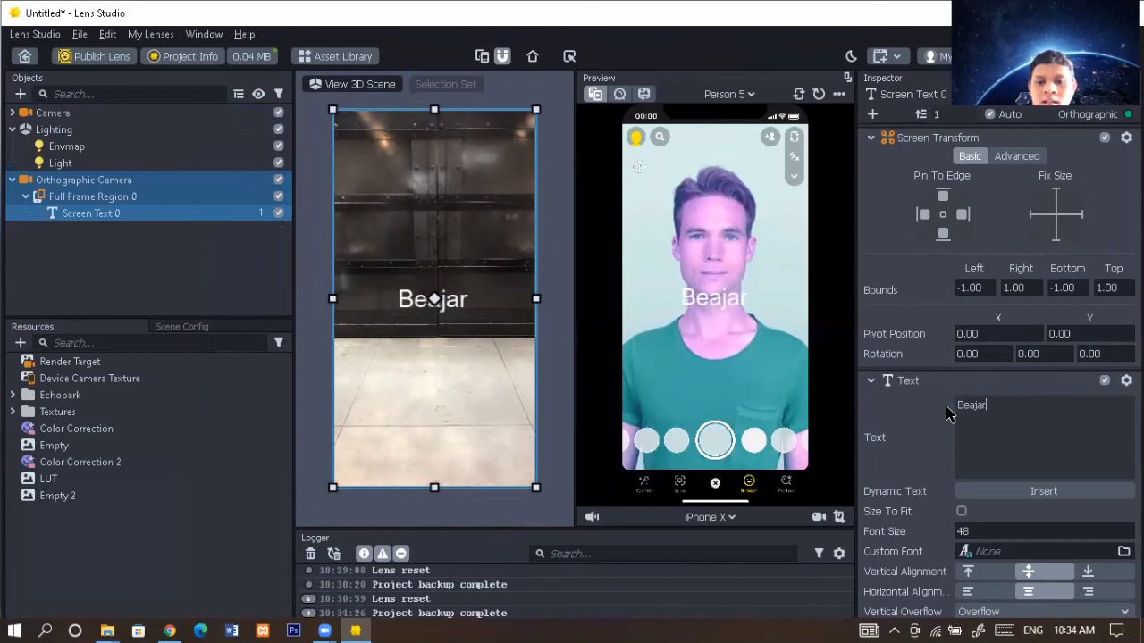
key("BackSpace")
key("BackSpace")
key("BackSpace")
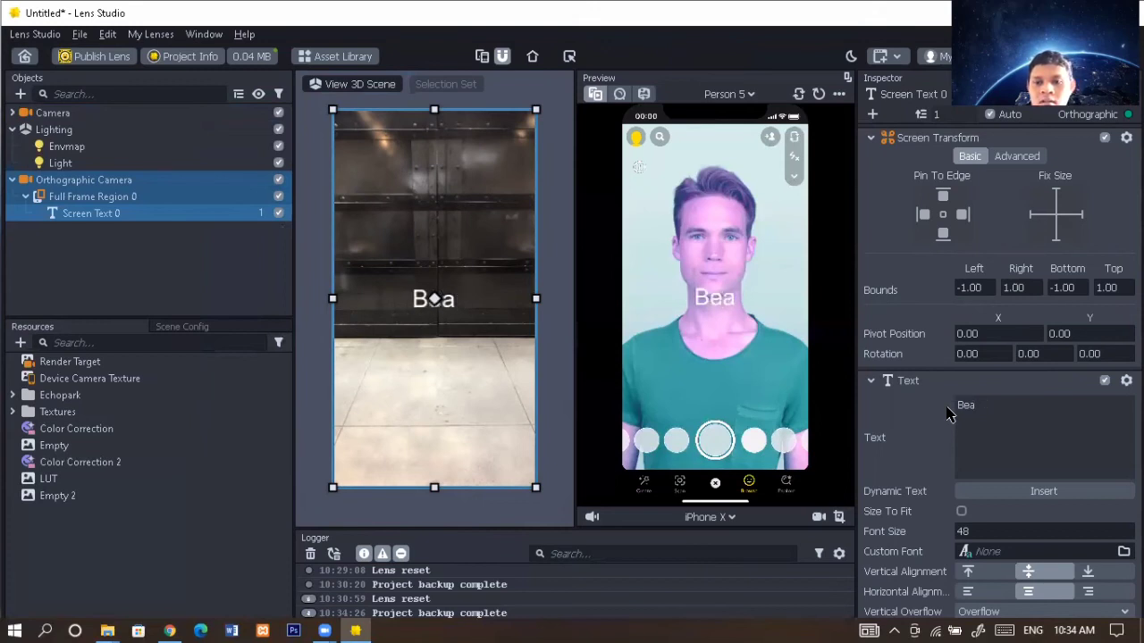
key("BackSpace")
type("la")
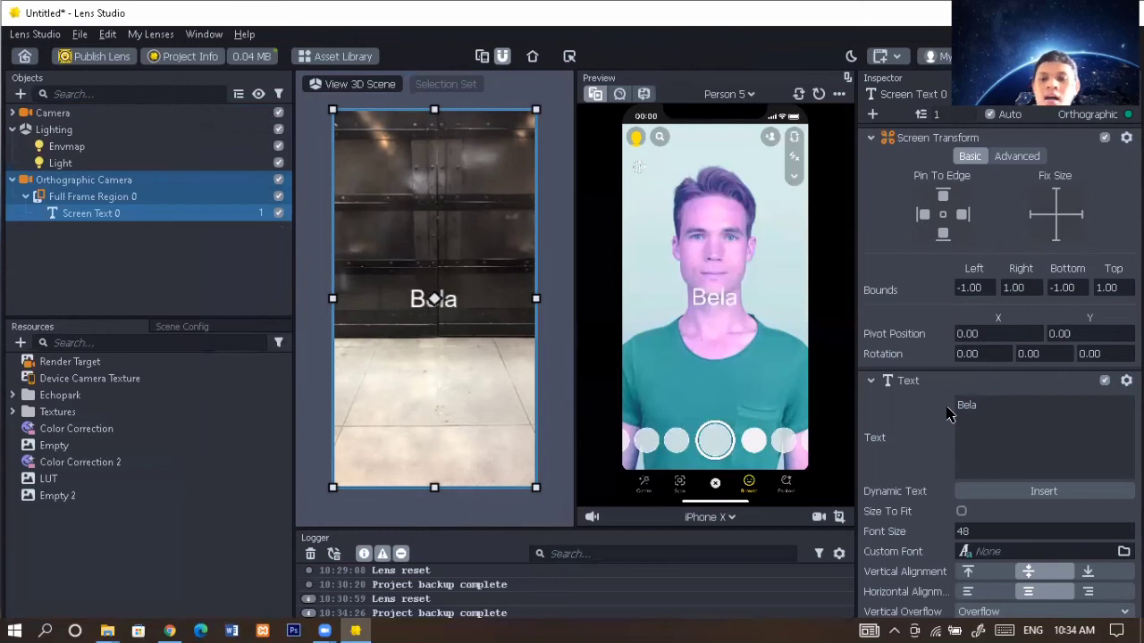
type("jr")
key("BackSpace")
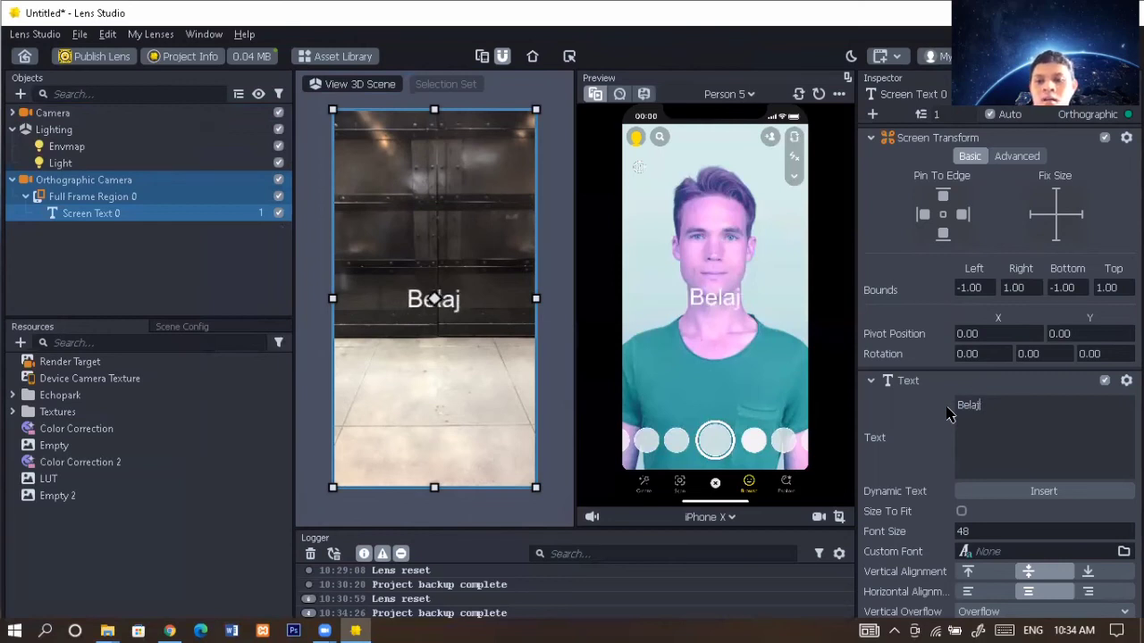
type("aa")
key("BackSpace")
type("r")
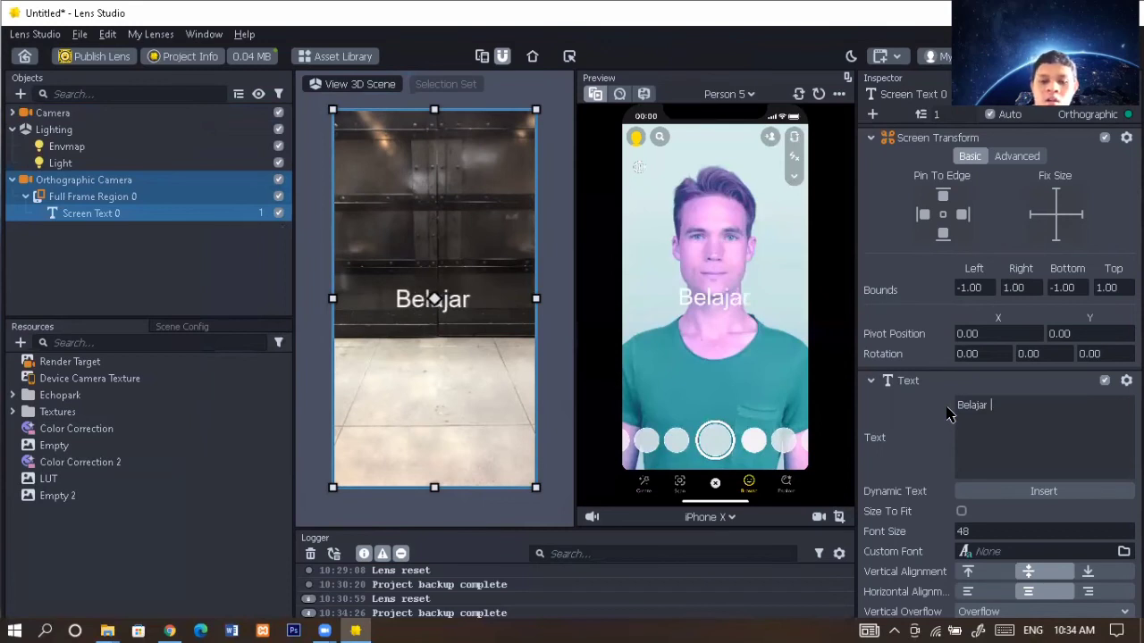
type(" Look U")
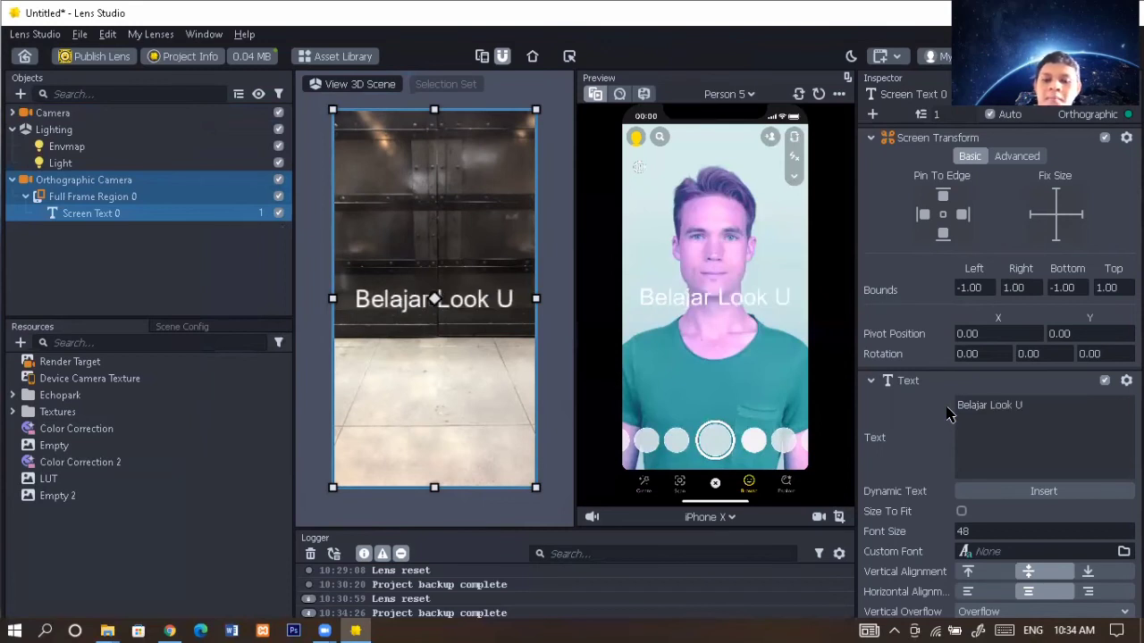
key("BackSpace")
type("up")
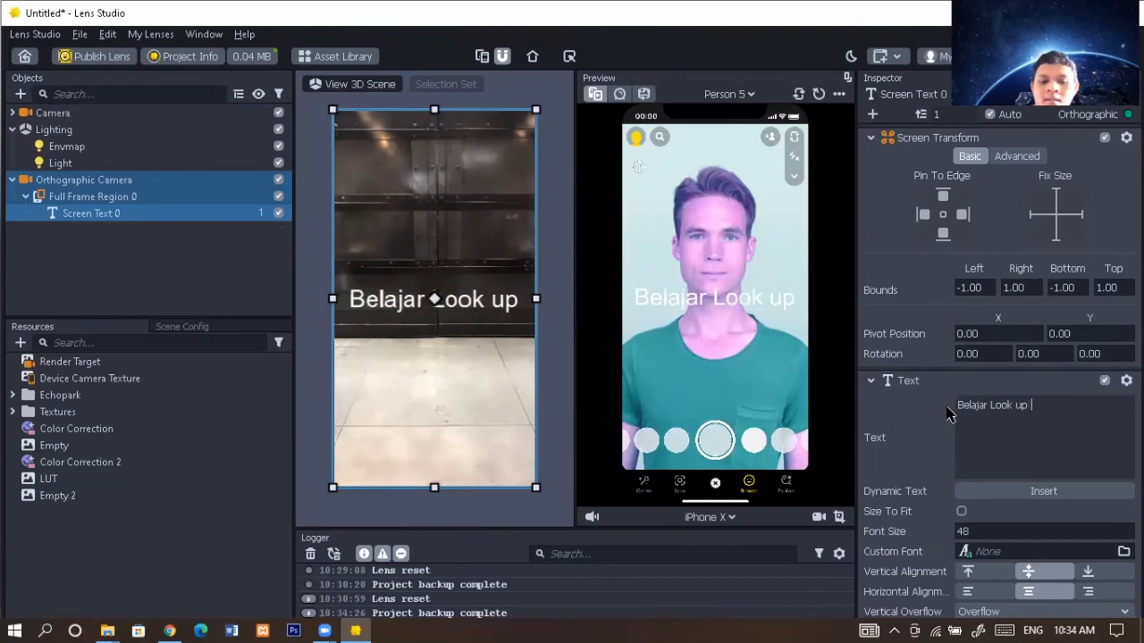
type(" Table")
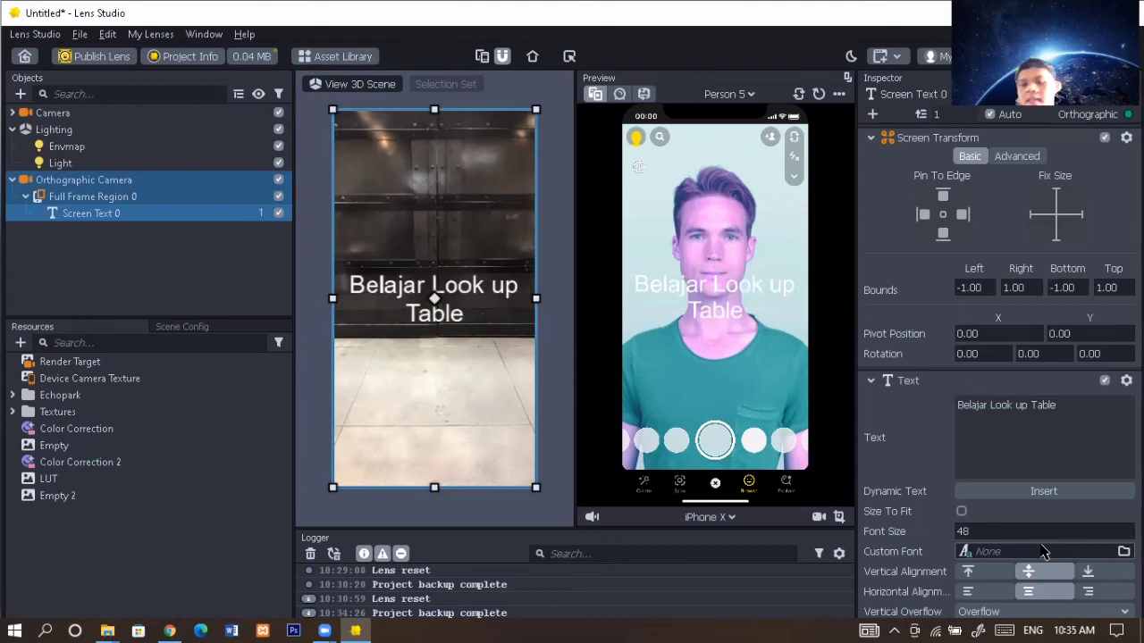
Reduce the font size of the screen text to 39.
scroll(1075, 412, "down", 1)
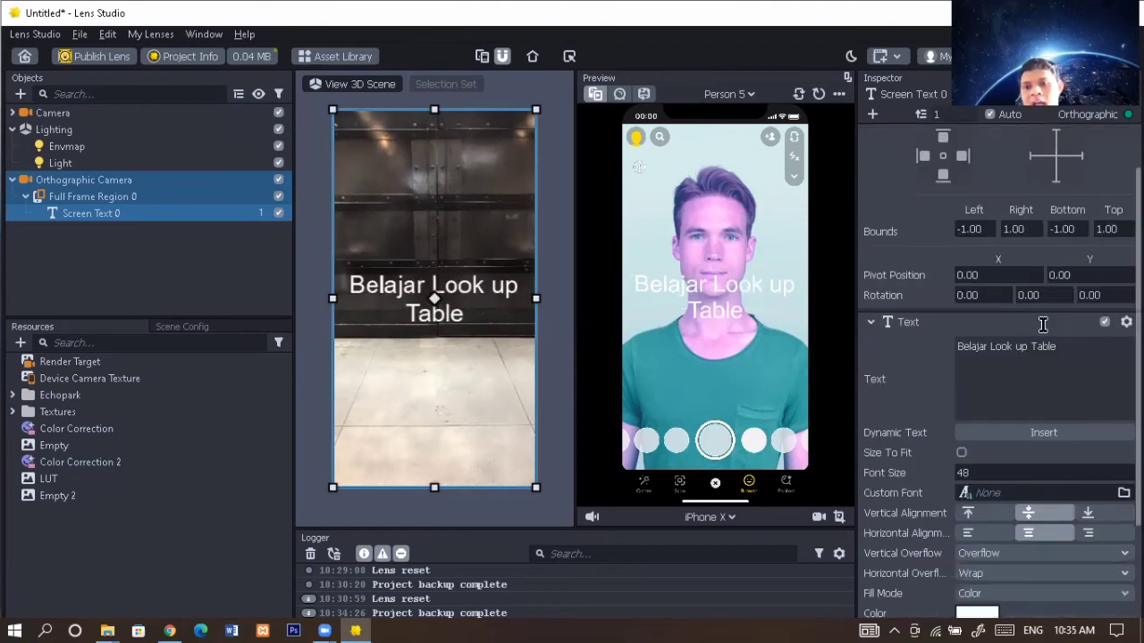
scroll(1042, 324, "down", 1)
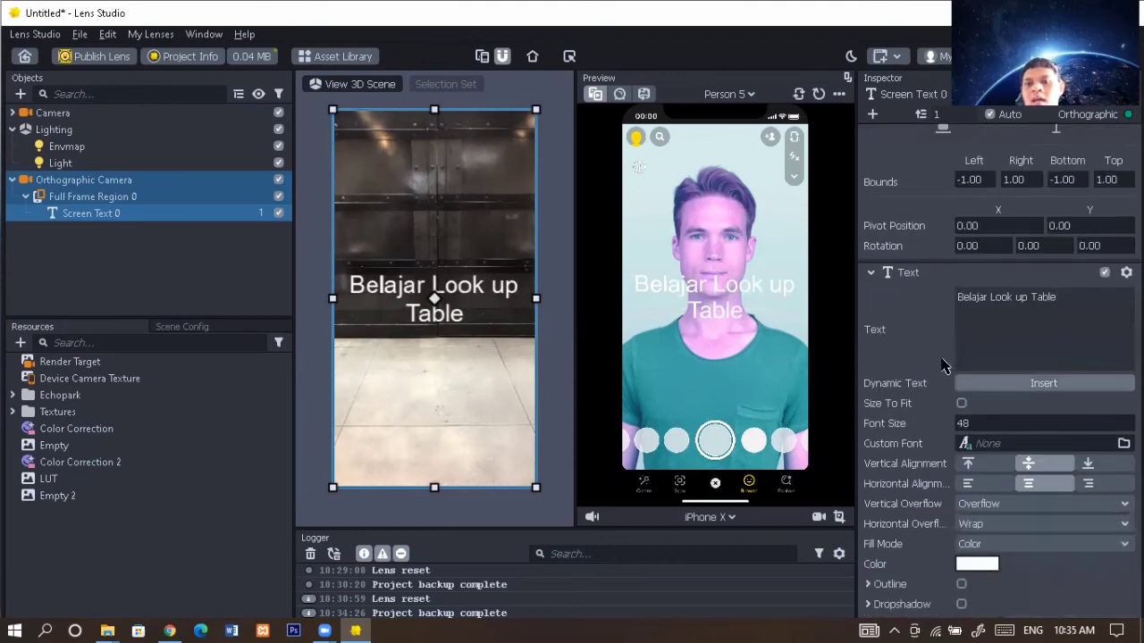
scroll(944, 366, "down", 1)
scroll(944, 366, "down", 1)
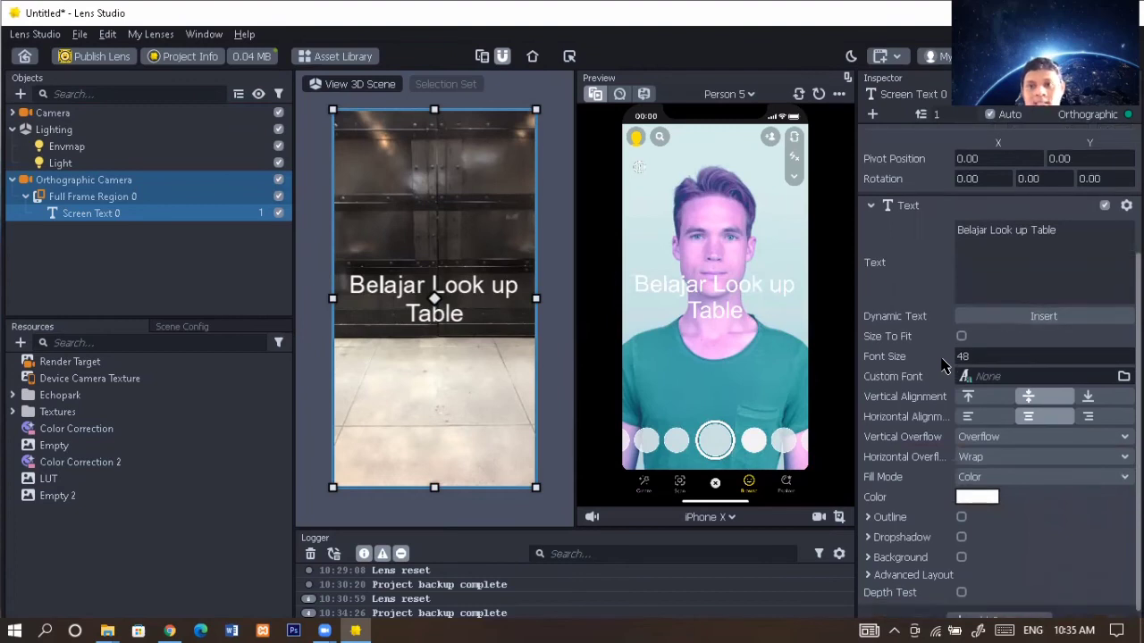
scroll(945, 367, "down", 1)
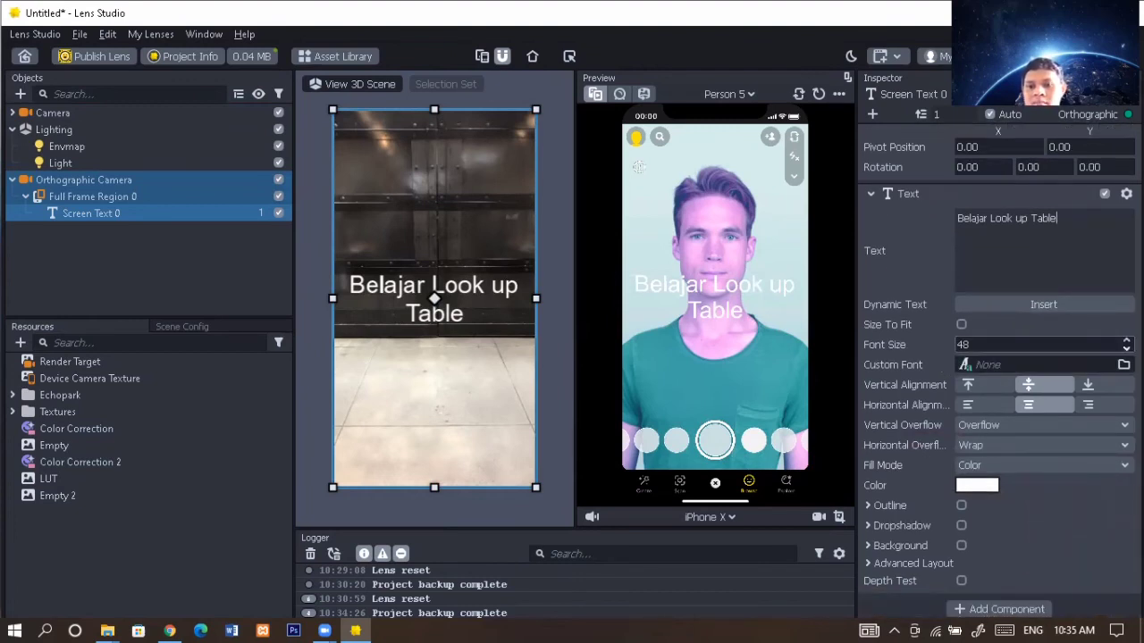
double_click(1126, 348)
double_click(1126, 348)
type("41")
double_click(1126, 348)
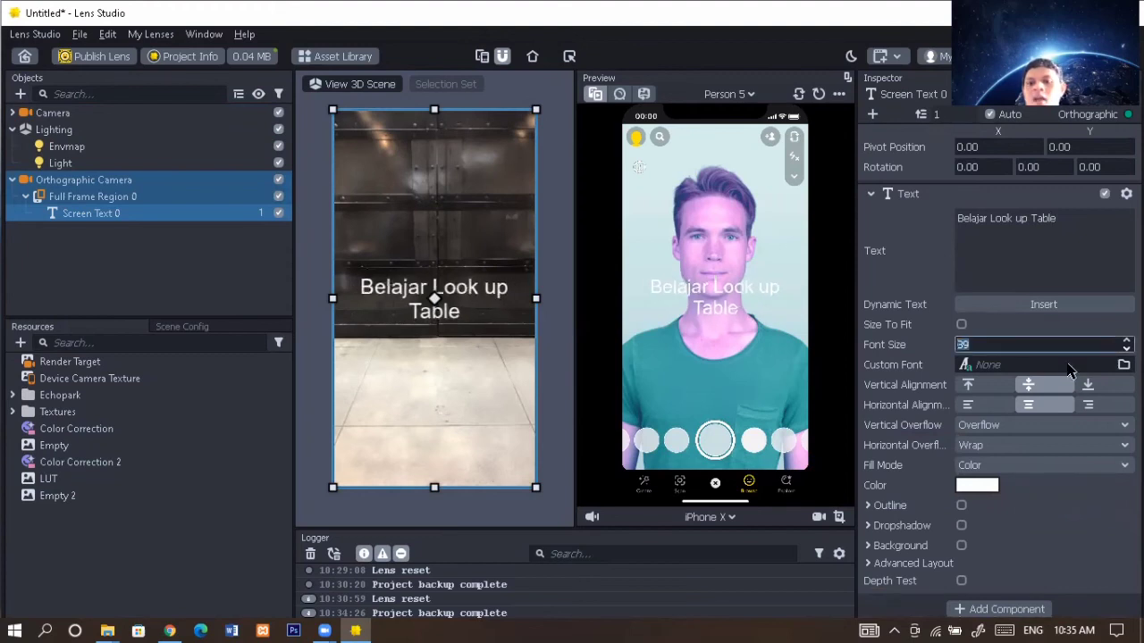
Add the Cutive Mono font and assign it as the screen text's custom font.
left_click(1068, 365)
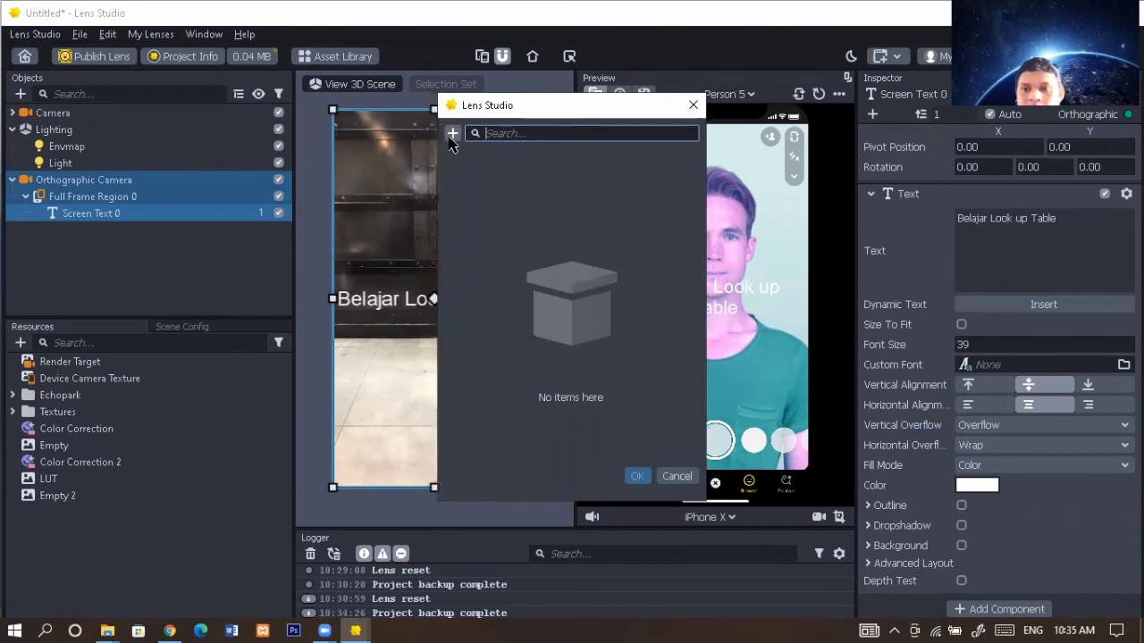
left_click(453, 134)
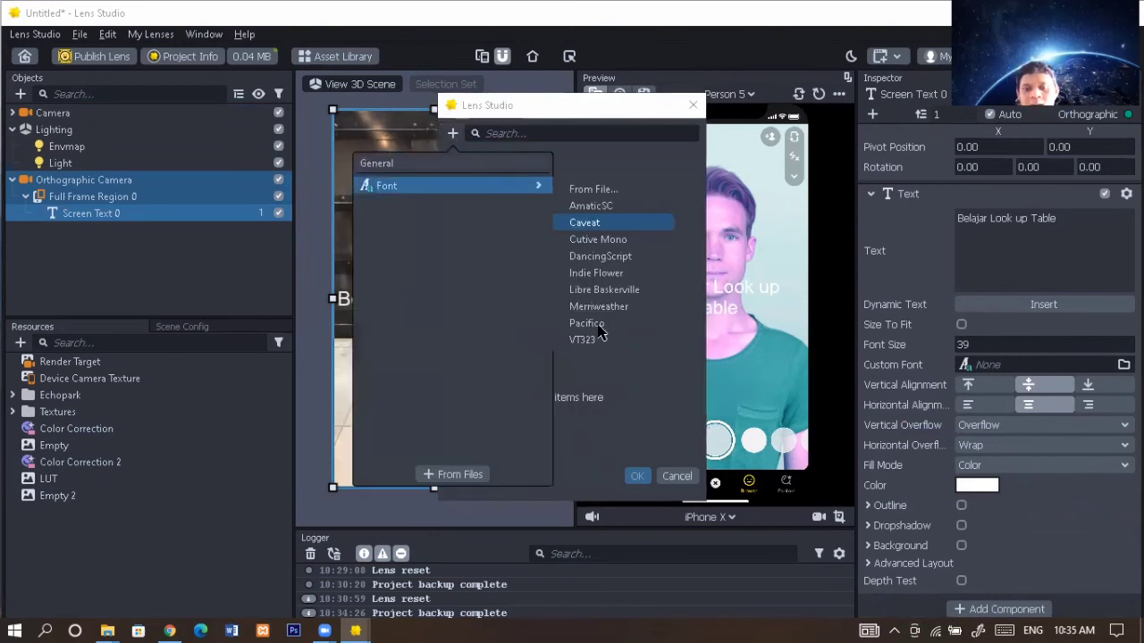
left_click(608, 241)
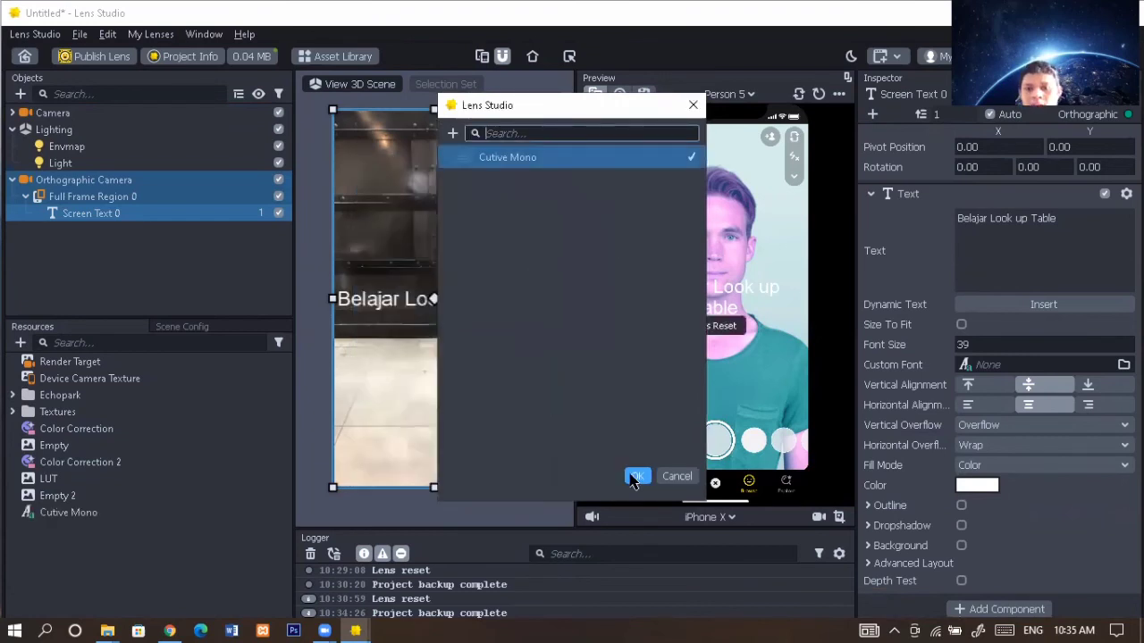
left_click(636, 477)
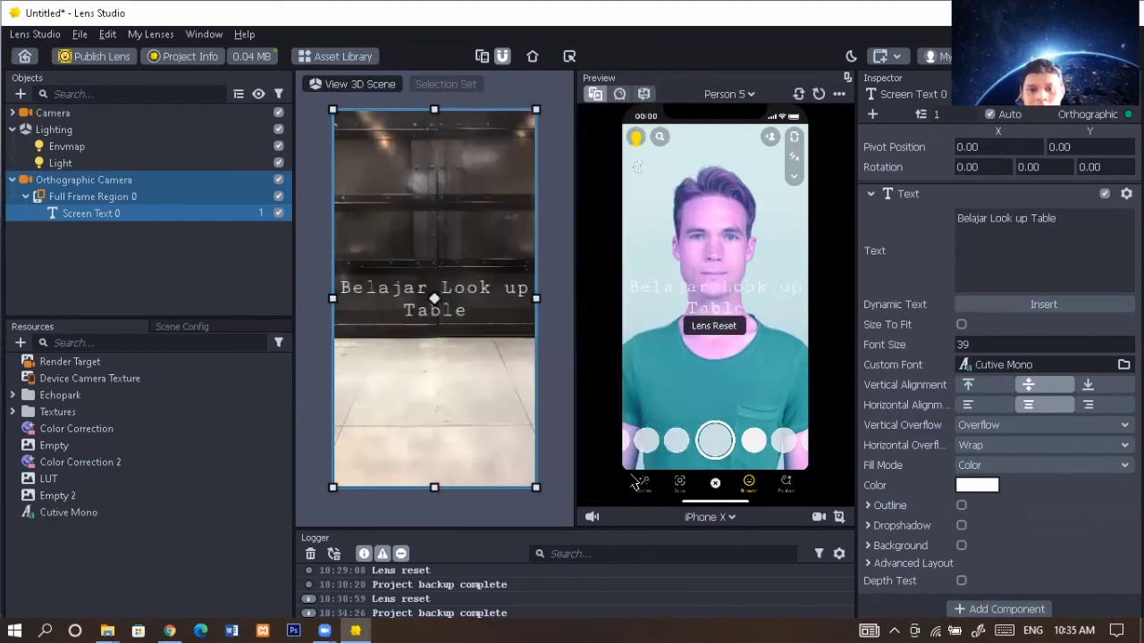
Color the screen text bright red and set its font size to 35.
left_click(975, 487)
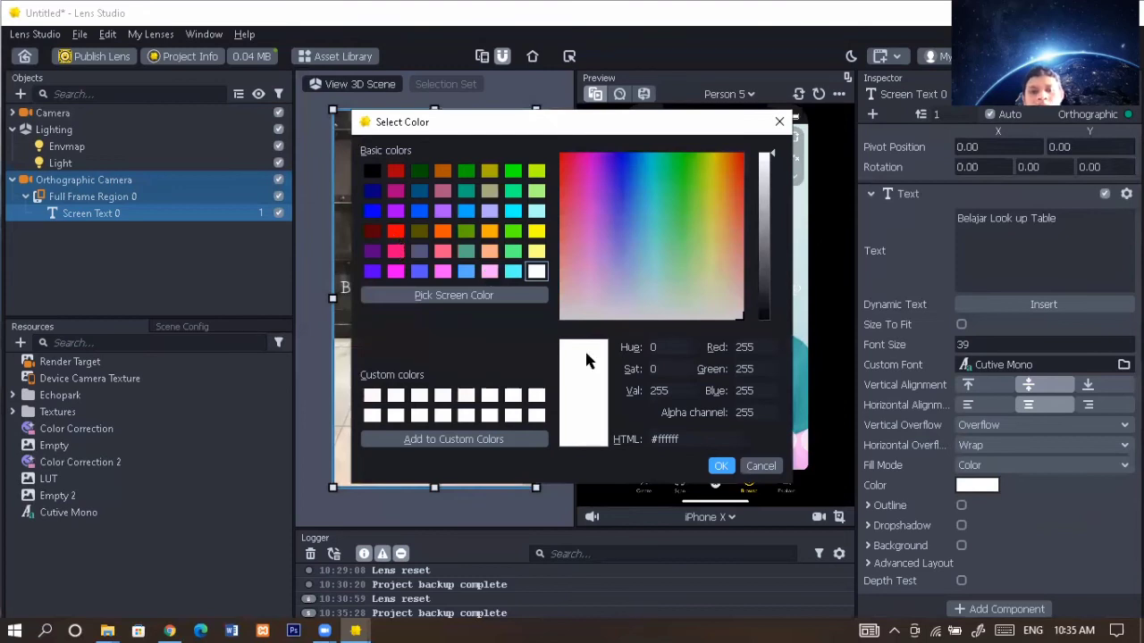
left_click(396, 230)
left_click(721, 465)
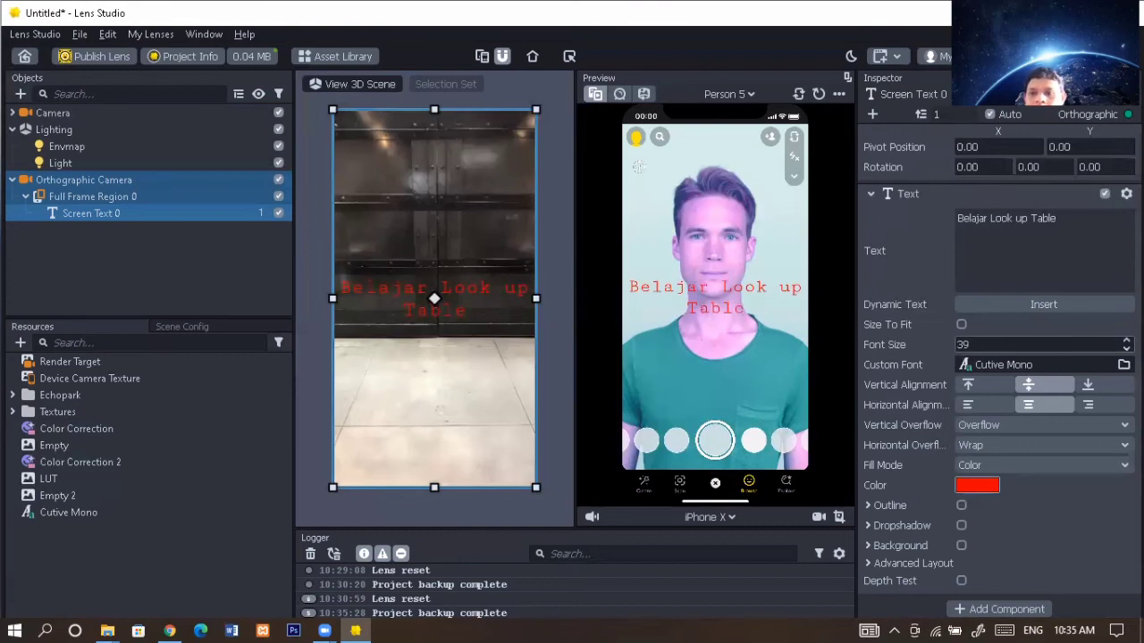
scroll(992, 345, "down", 4)
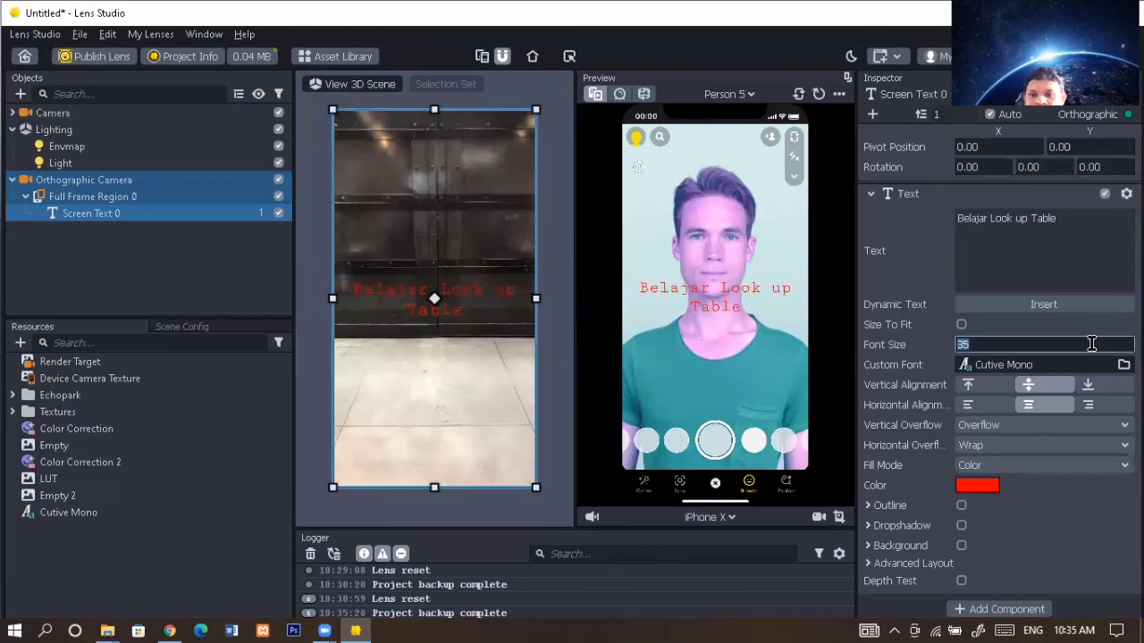
Enable the drop shadow and the outline on the screen text.
left_click(961, 526)
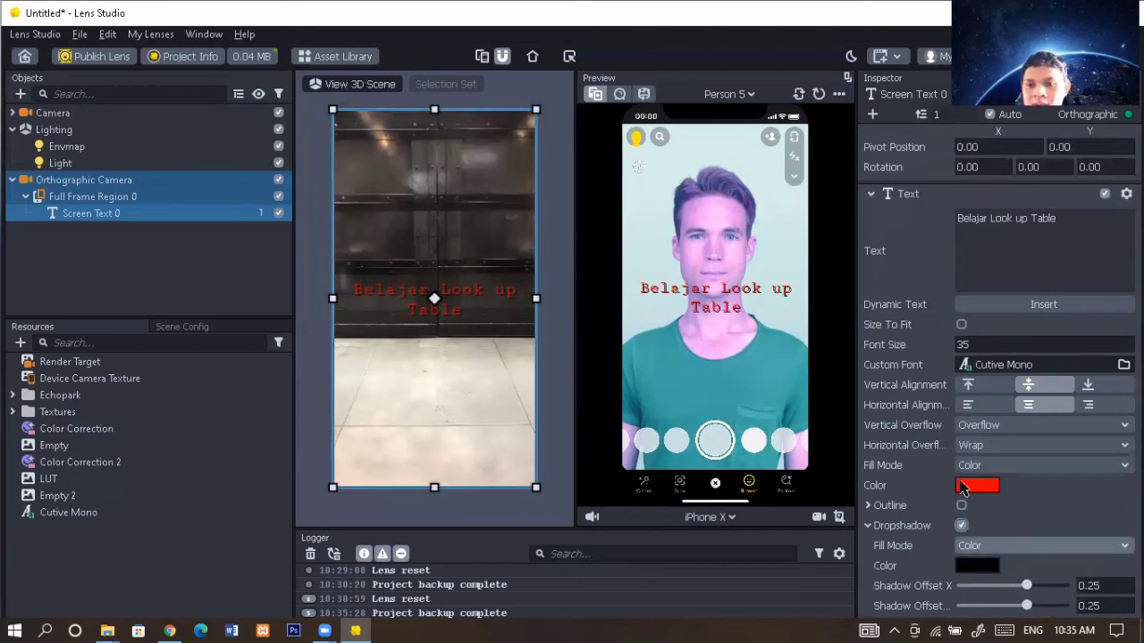
scroll(934, 537, "down", 2)
scroll(944, 447, "down", 1)
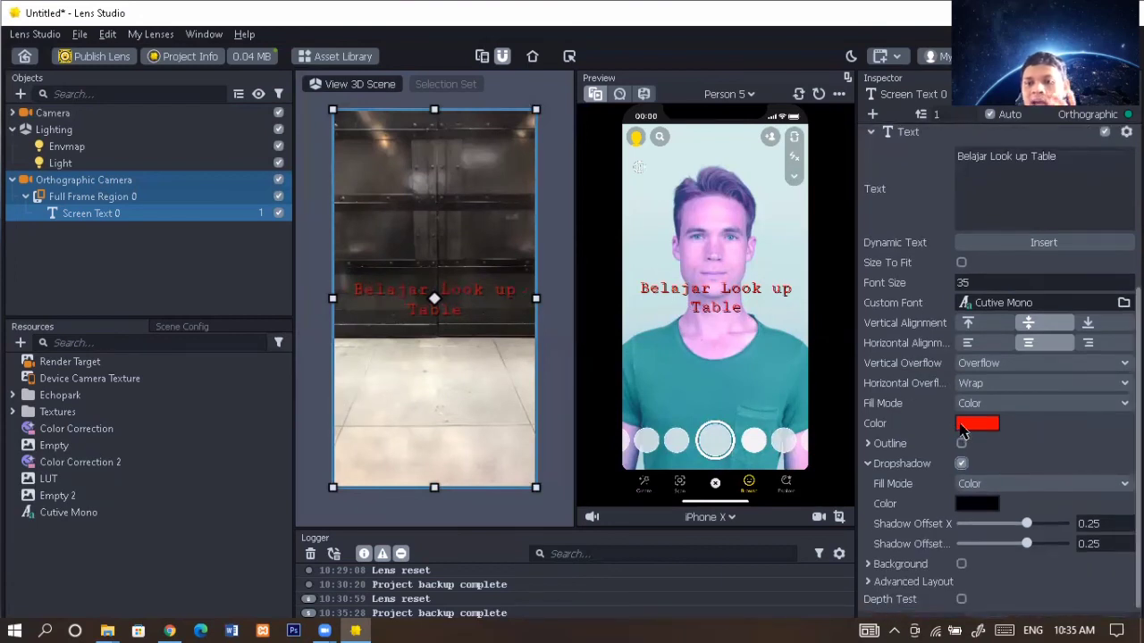
left_click(962, 425)
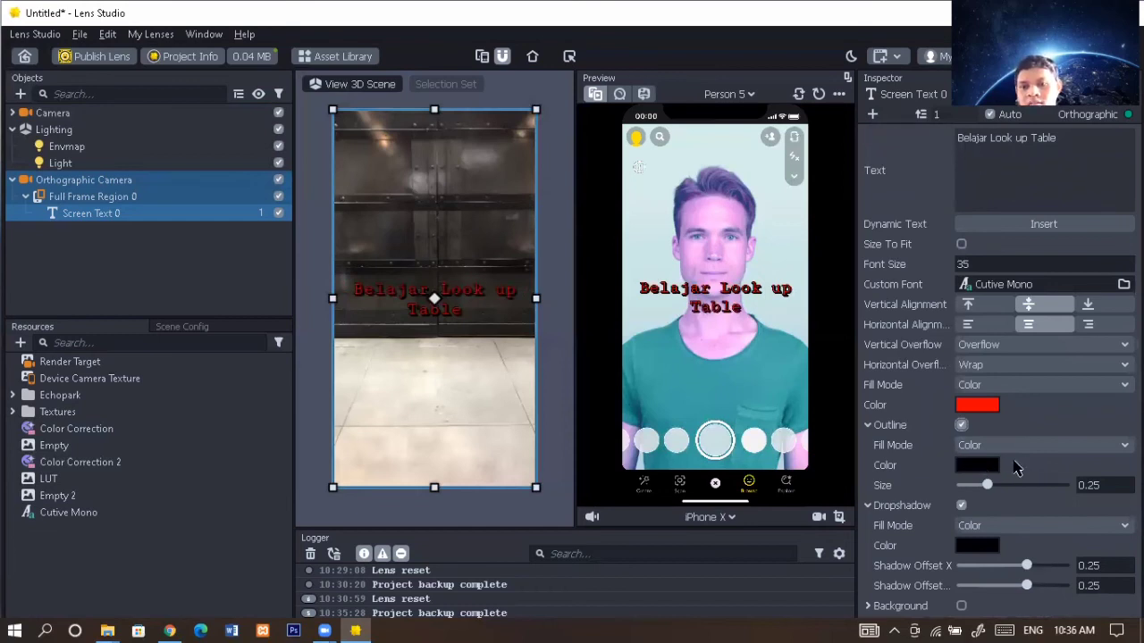
scroll(1010, 473, "down", 2)
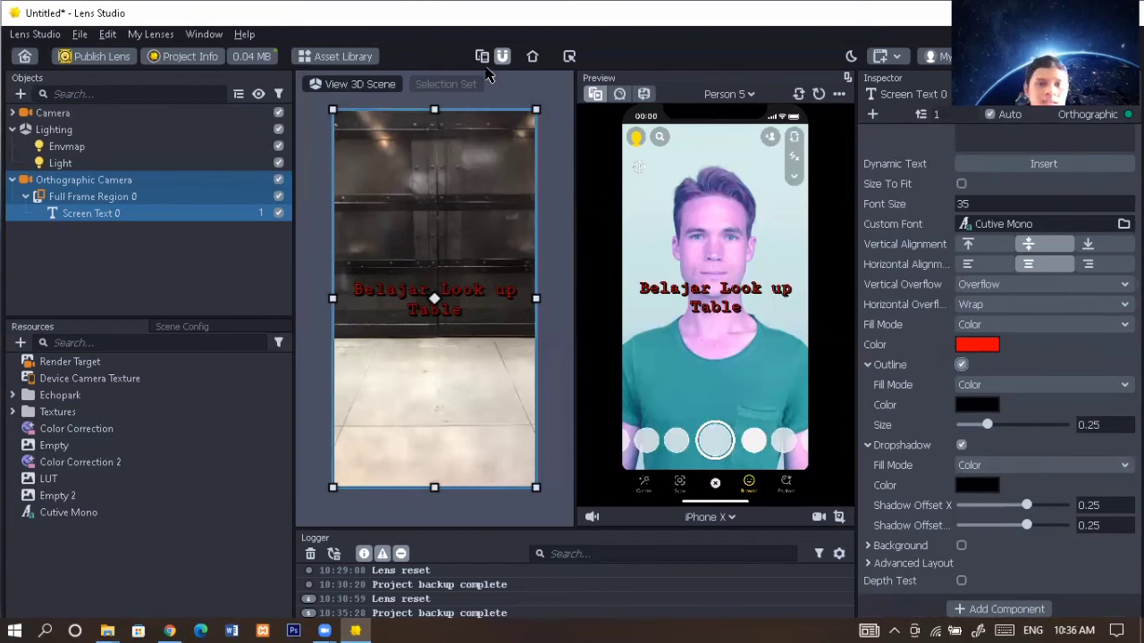
left_click(360, 84)
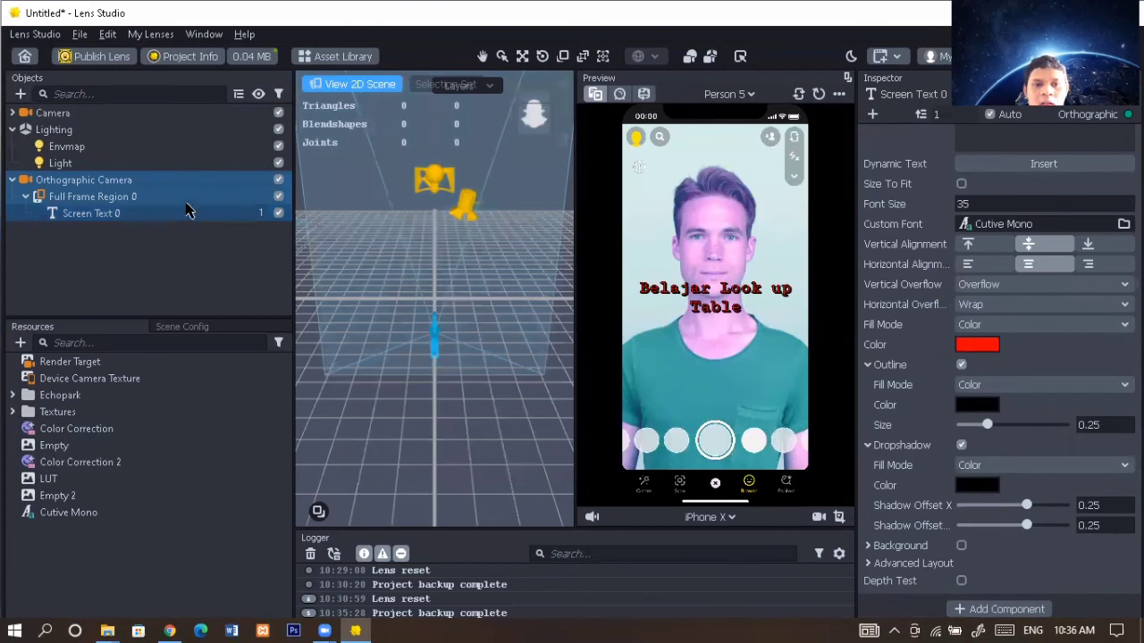
key("F2")
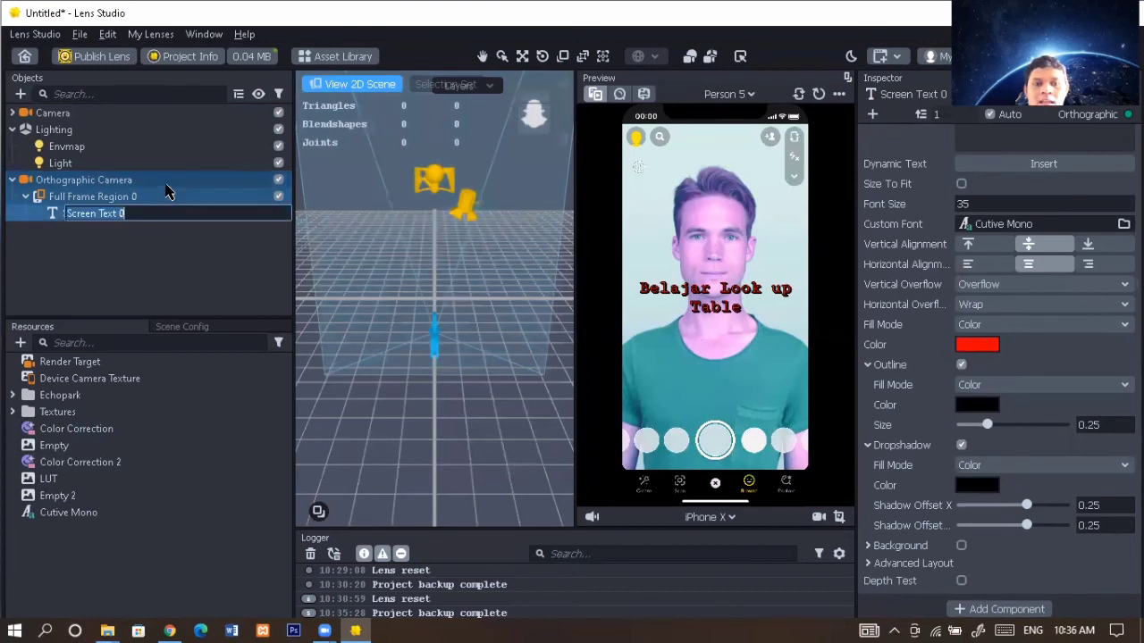
left_click(166, 184)
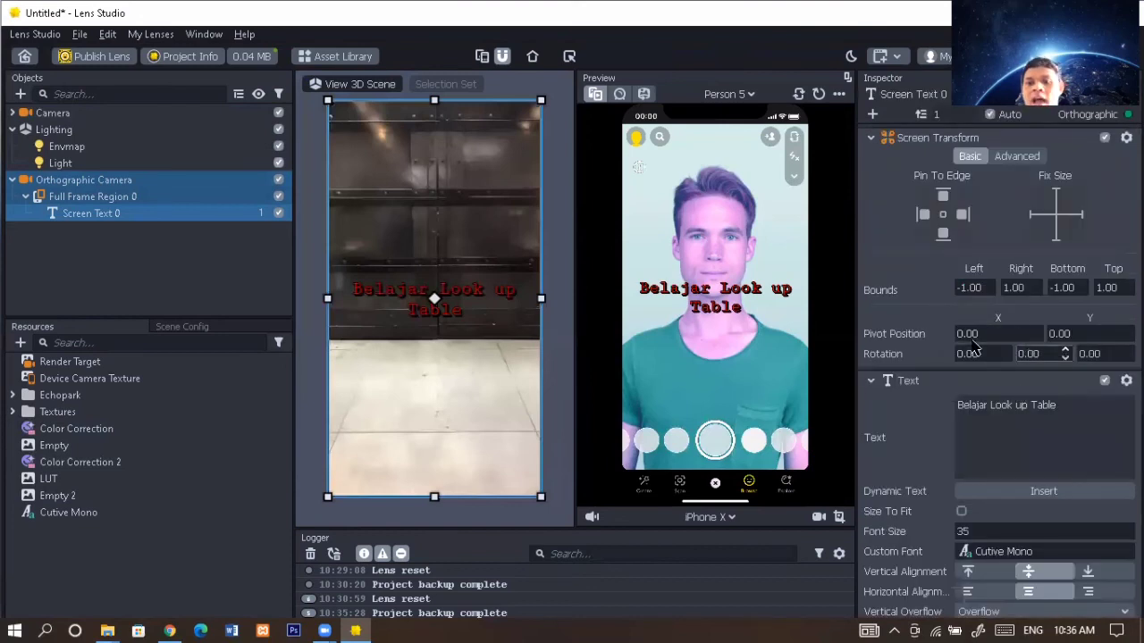
Try repositioning the screen text by changing its pivot position, including a Y value of -2.
left_click(1034, 330)
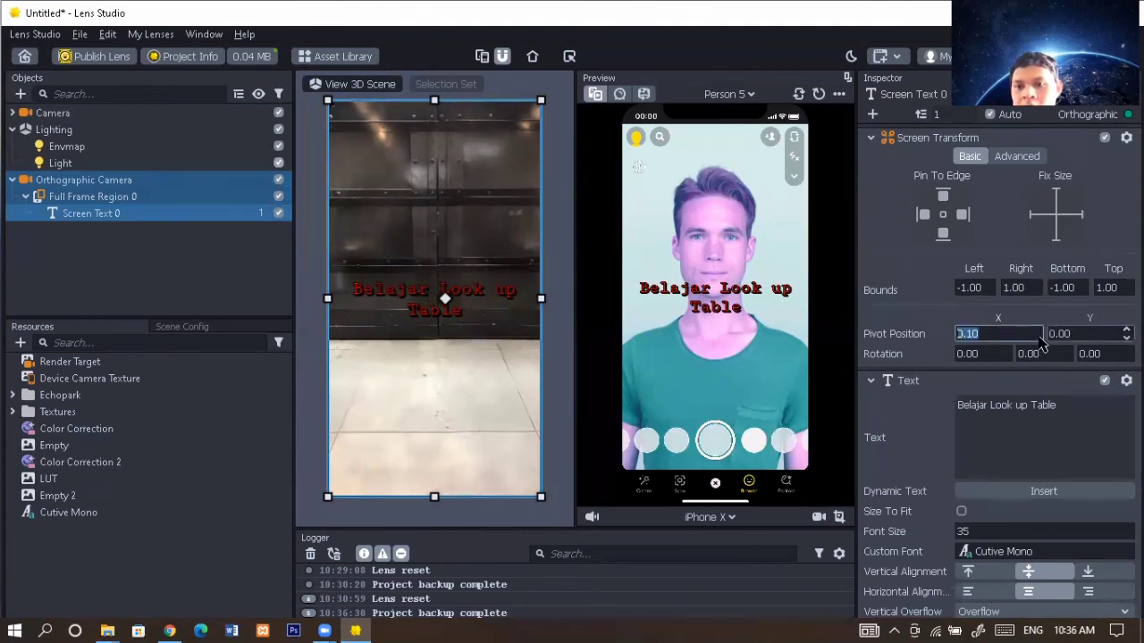
left_click(1035, 338)
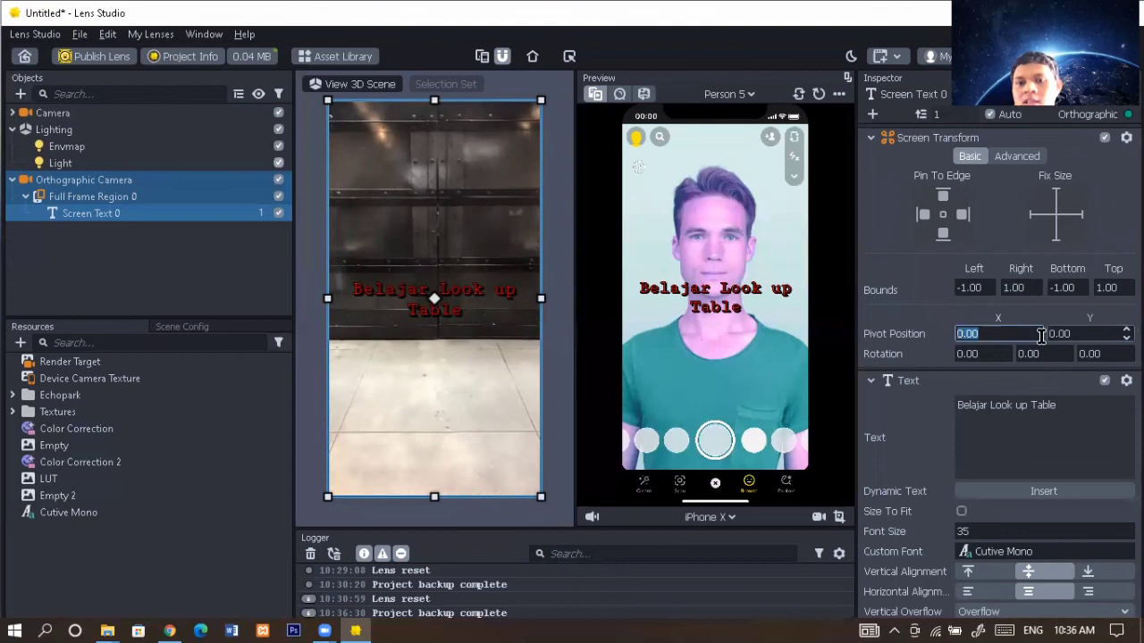
key("Tab")
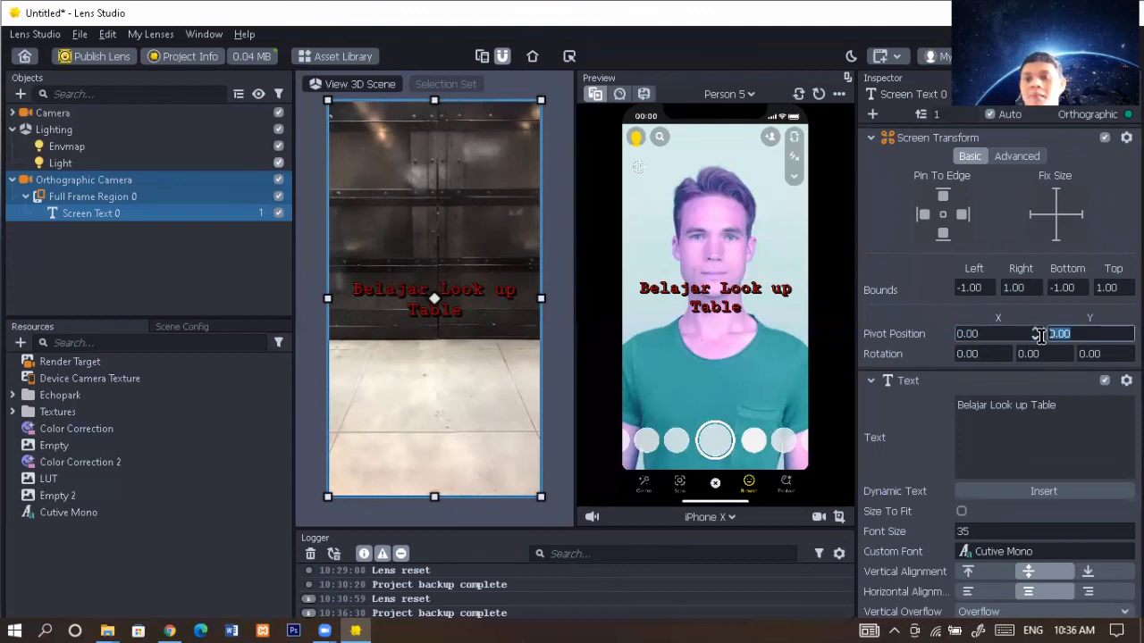
type("-2")
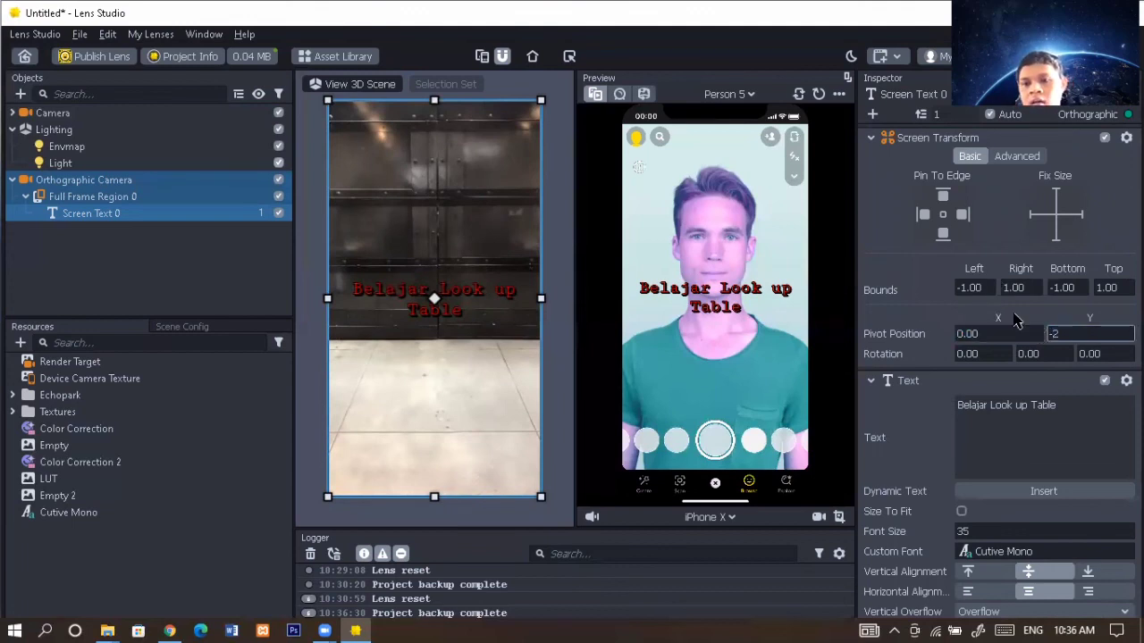
key("Return")
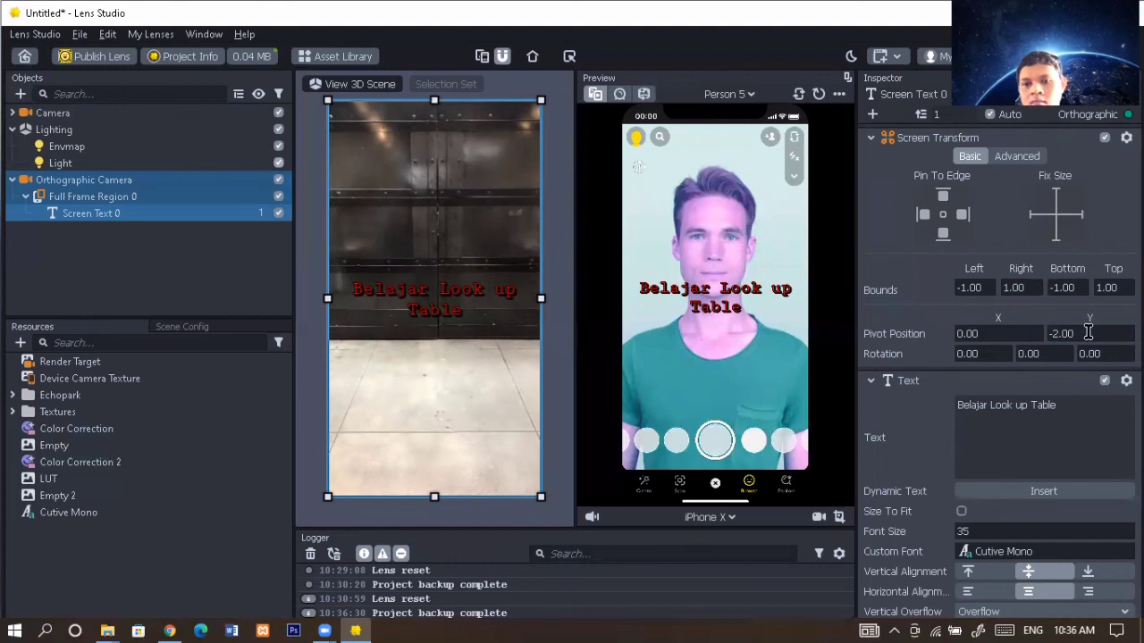
left_click(1041, 334)
key("BackSpace")
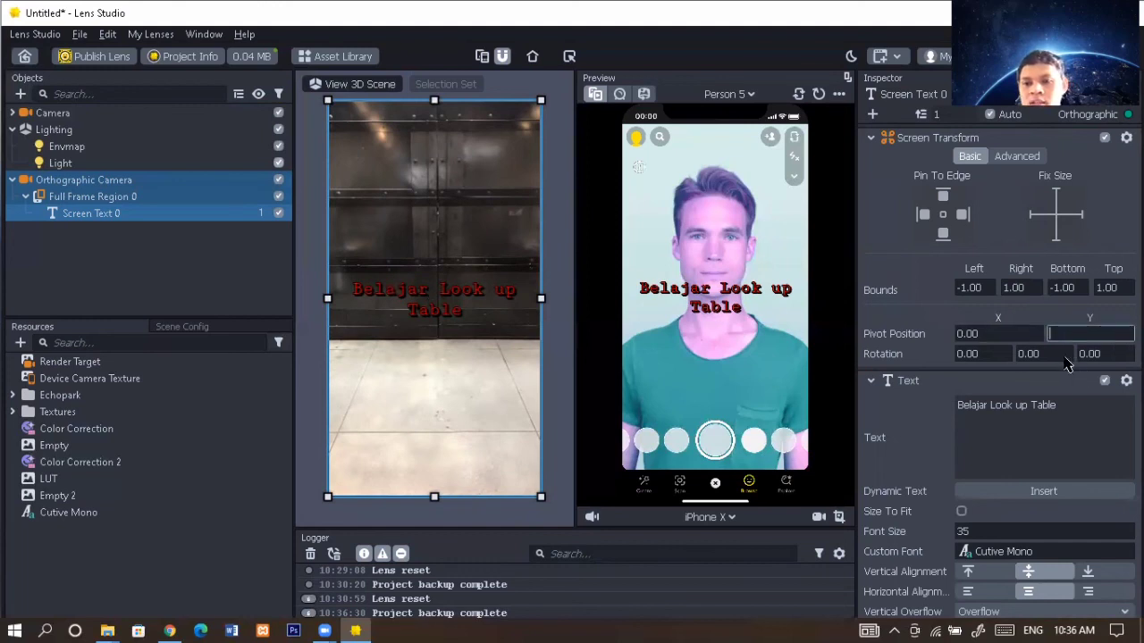
Try rotating the screen text to -0.80 on the Y axis.
left_click(1065, 358)
left_click(1065, 358)
left_click(1065, 357)
left_click(1065, 357)
left_click(1065, 357)
left_click(1065, 358)
left_click(1065, 357)
left_click(1065, 357)
Move the screen text down onto the previewed person's chest and reset its Y rotation to 0.
left_click(473, 326)
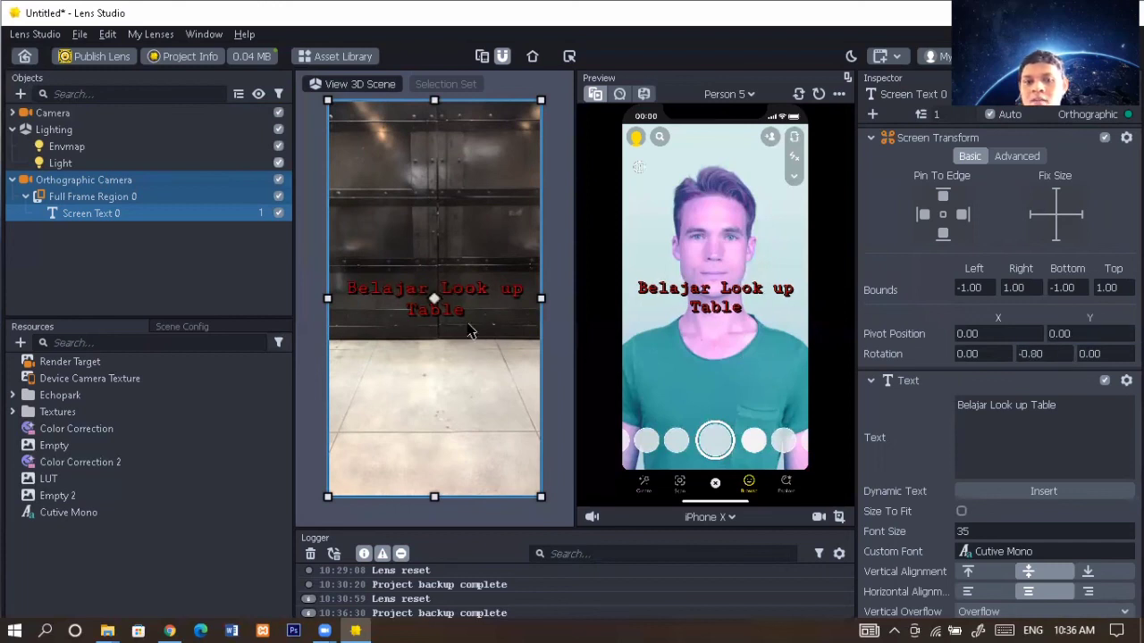
left_click_drag(444, 389, 440, 409)
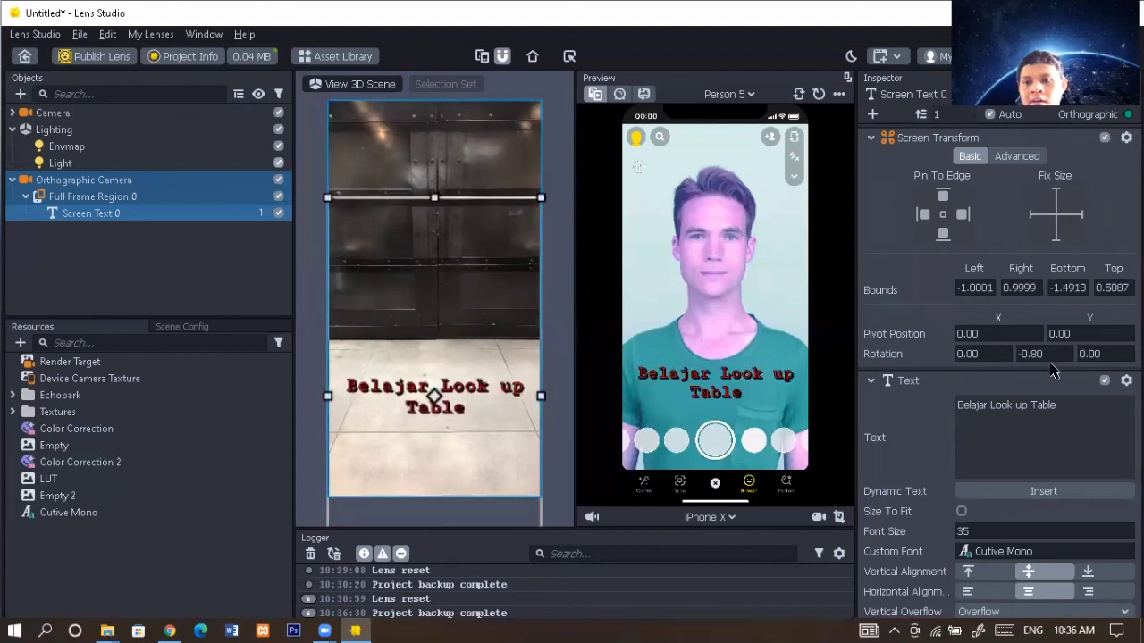
left_click_drag(1046, 354, 970, 354)
type("0")
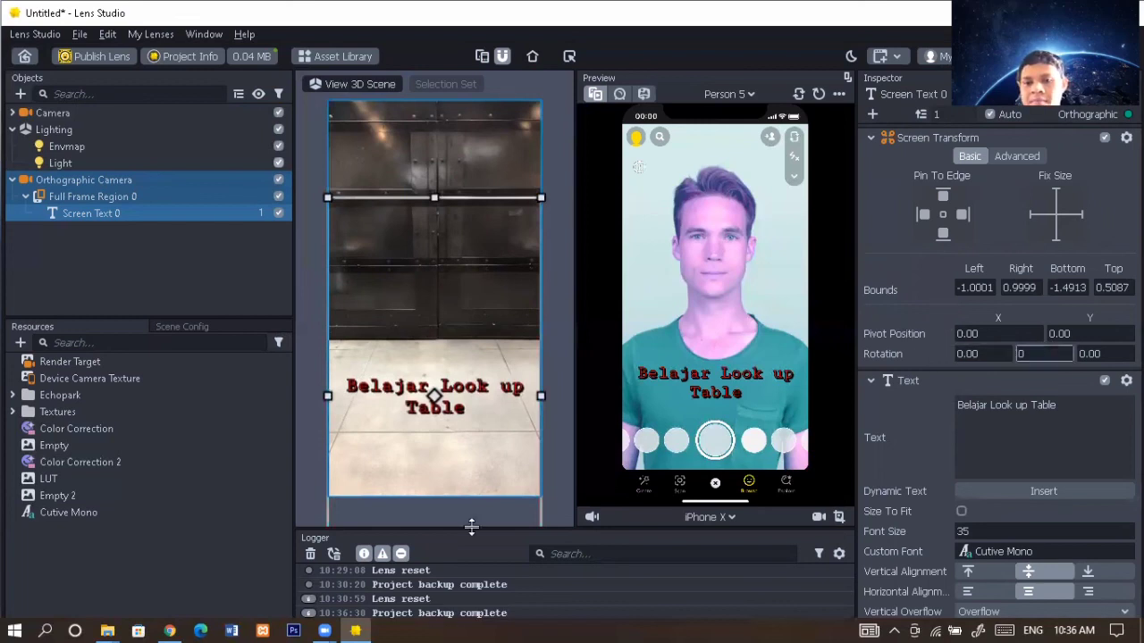
left_click(468, 411)
Raise the screen text slightly, to bounds of about -1.32 bottom and 0.68 top.
left_click_drag(471, 423, 472, 416)
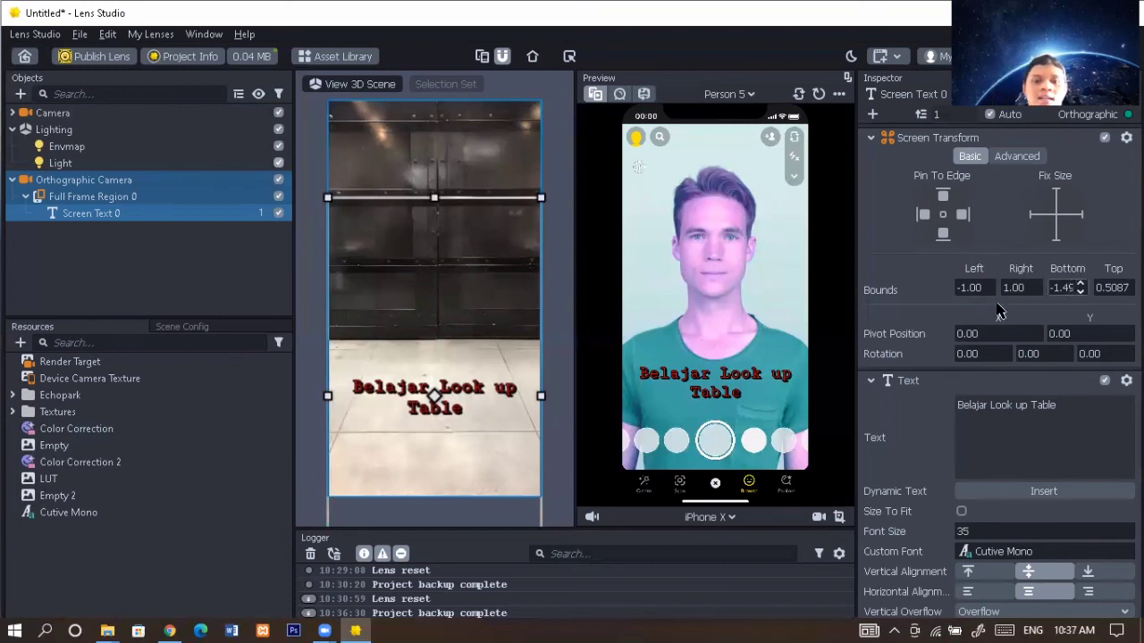
left_click_drag(489, 423, 494, 399)
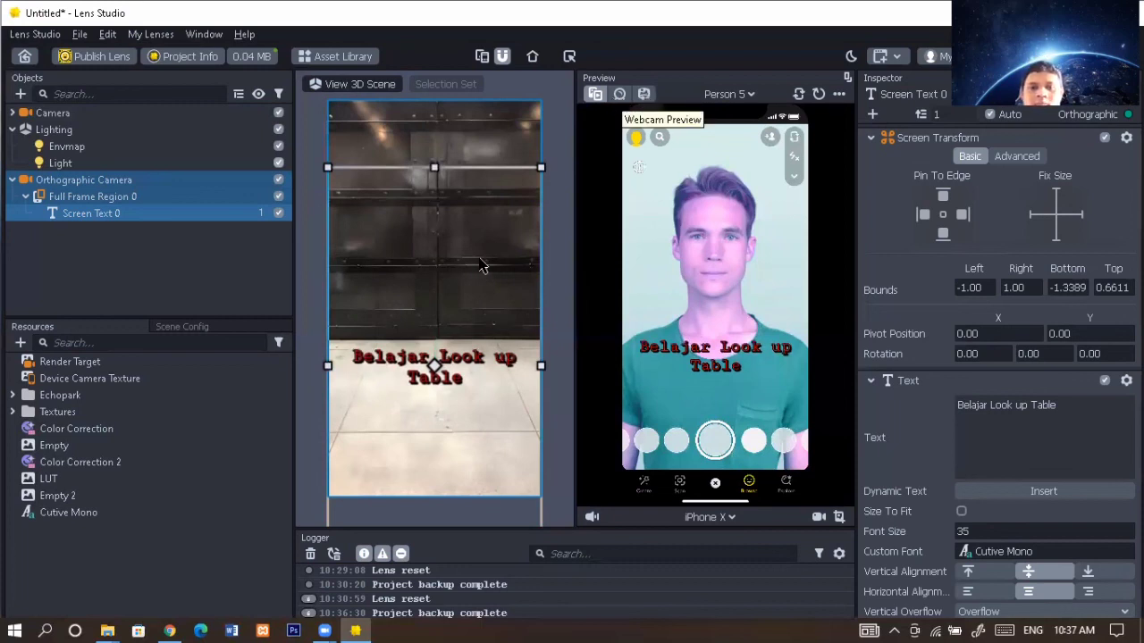
left_click_drag(463, 324, 463, 320)
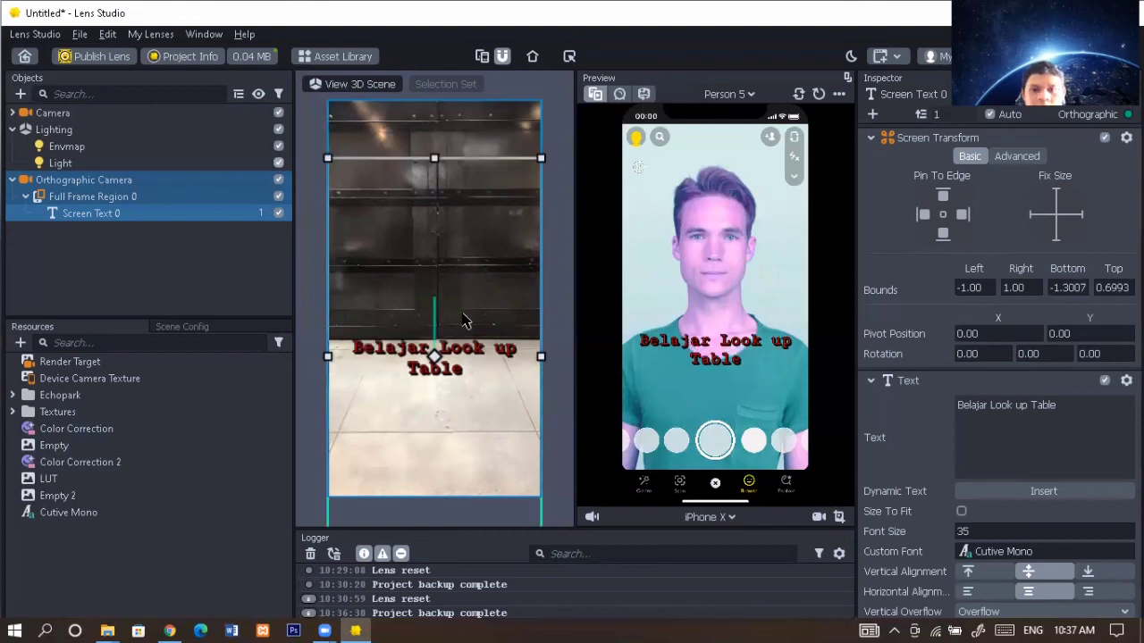
Lower the screen text to about -1.47 bottom and 0.53 top bounds during a webcam preview, and return to the Person 5 preview.
left_click(621, 95)
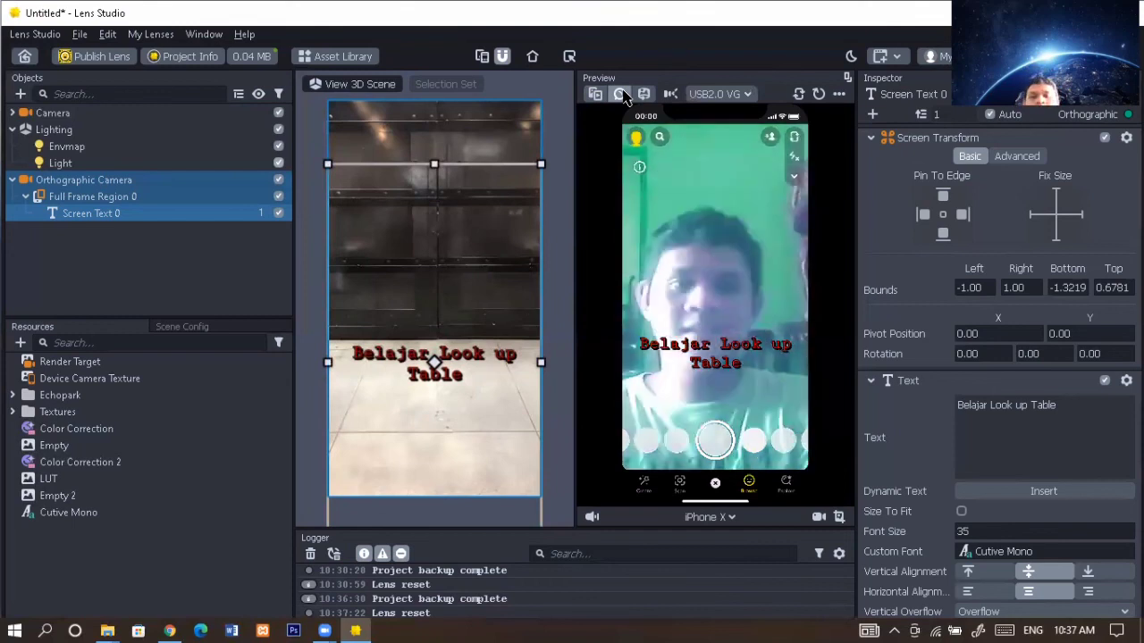
left_click_drag(397, 220, 405, 250)
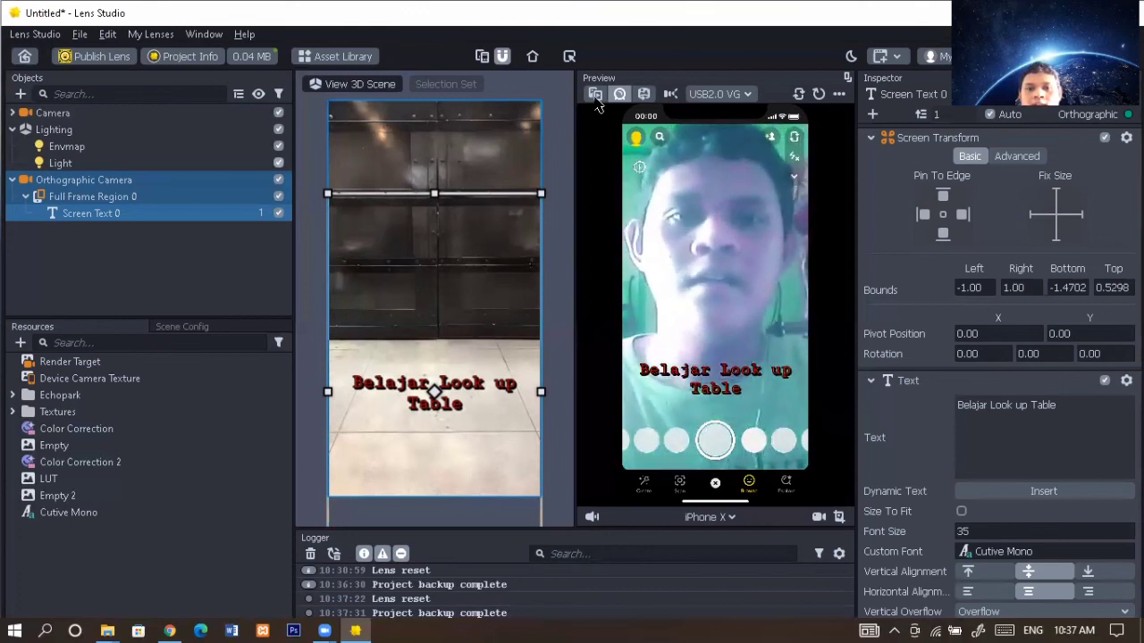
left_click(595, 94)
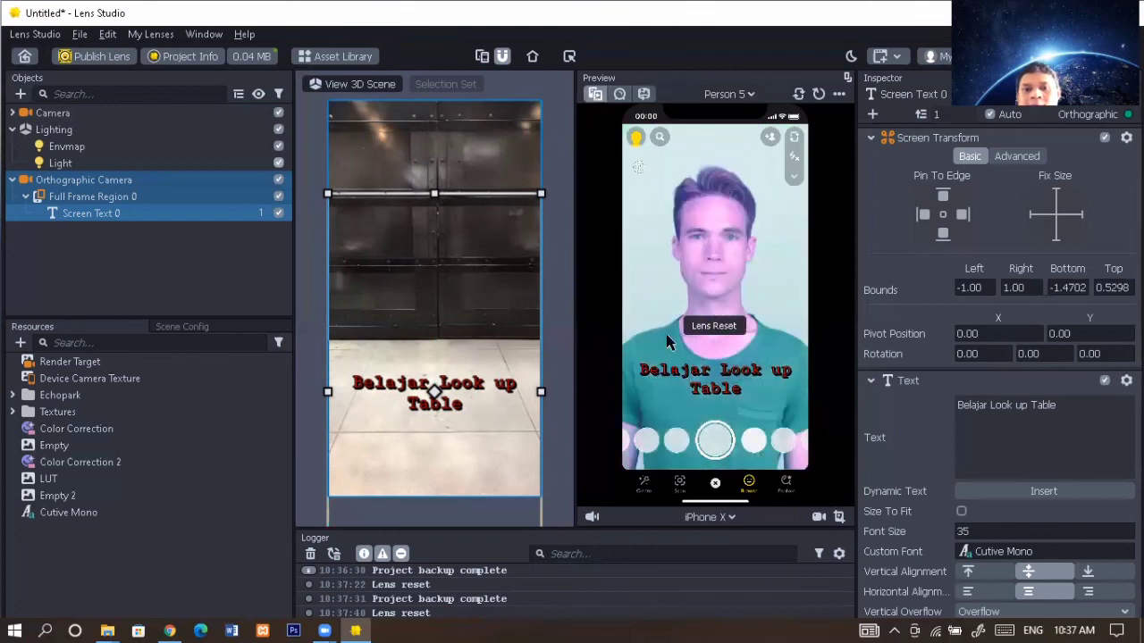